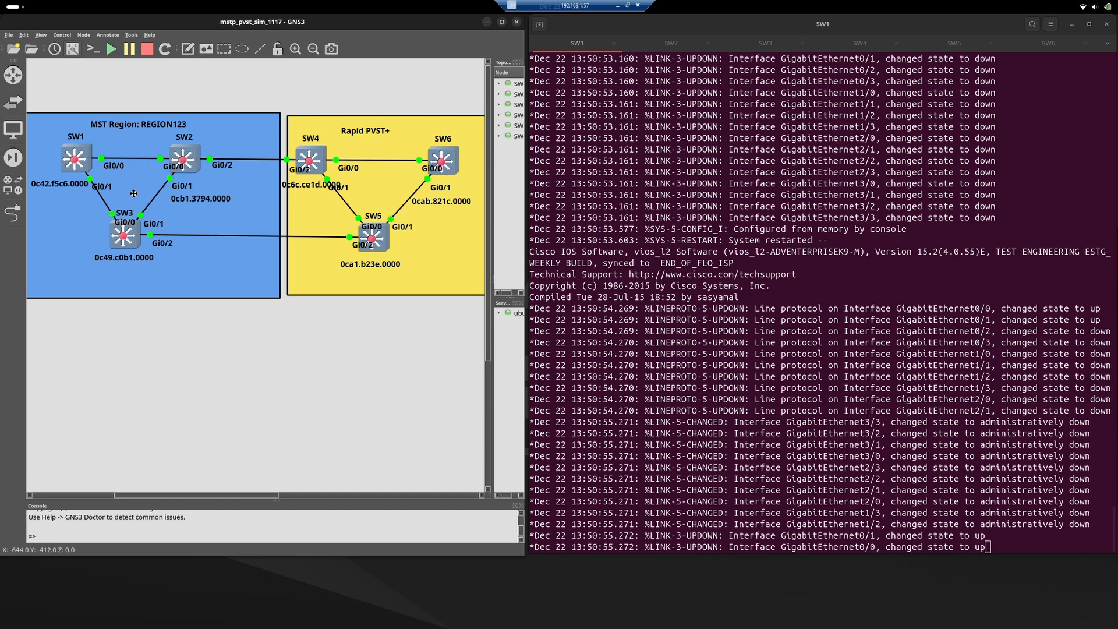
Enter privileged mode on SW1 and display its spanning-tree configuration with "show run | sec span".
{"action": "left_click", "coordinate": [667, 379]}
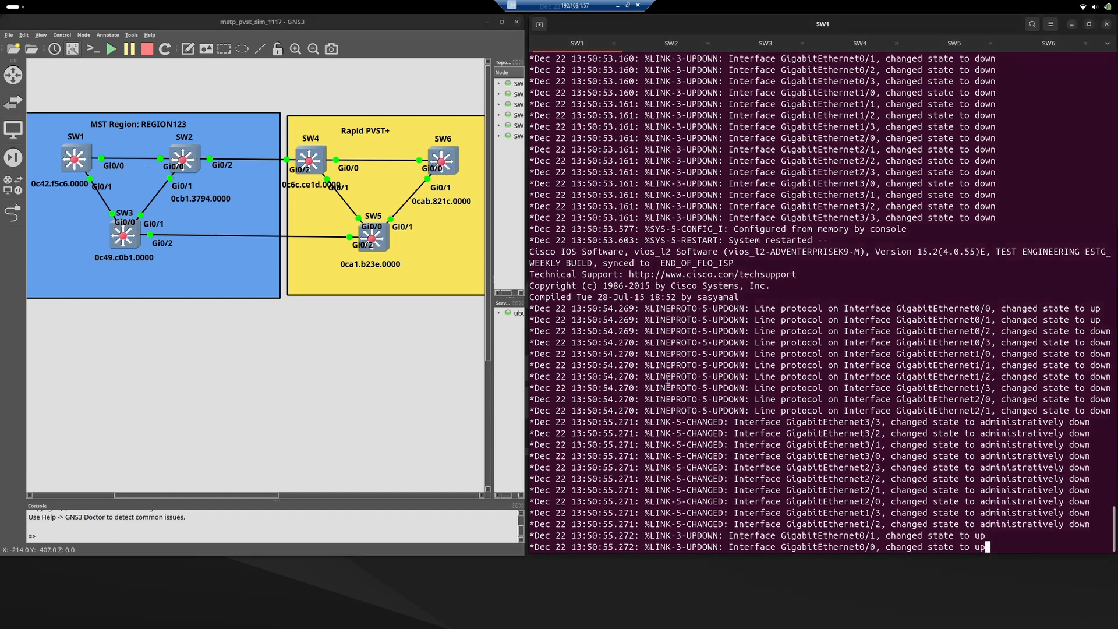
{"action": "key", "text": "Return"}
{"action": "type", "text": "en"}
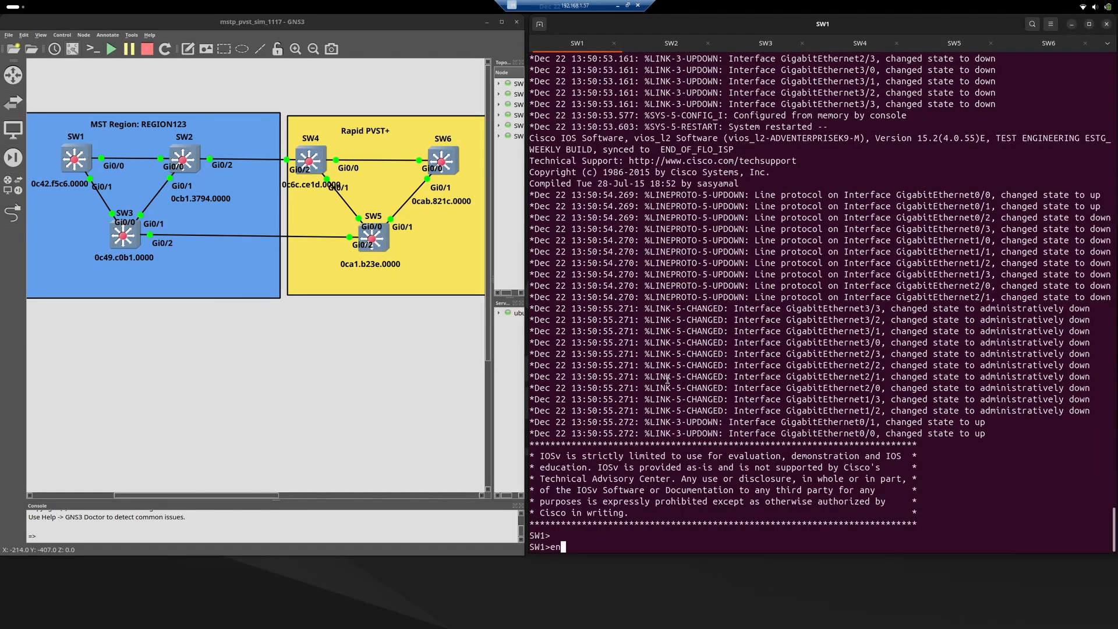
{"action": "key", "text": "Return"}
{"action": "type", "text": "s"}
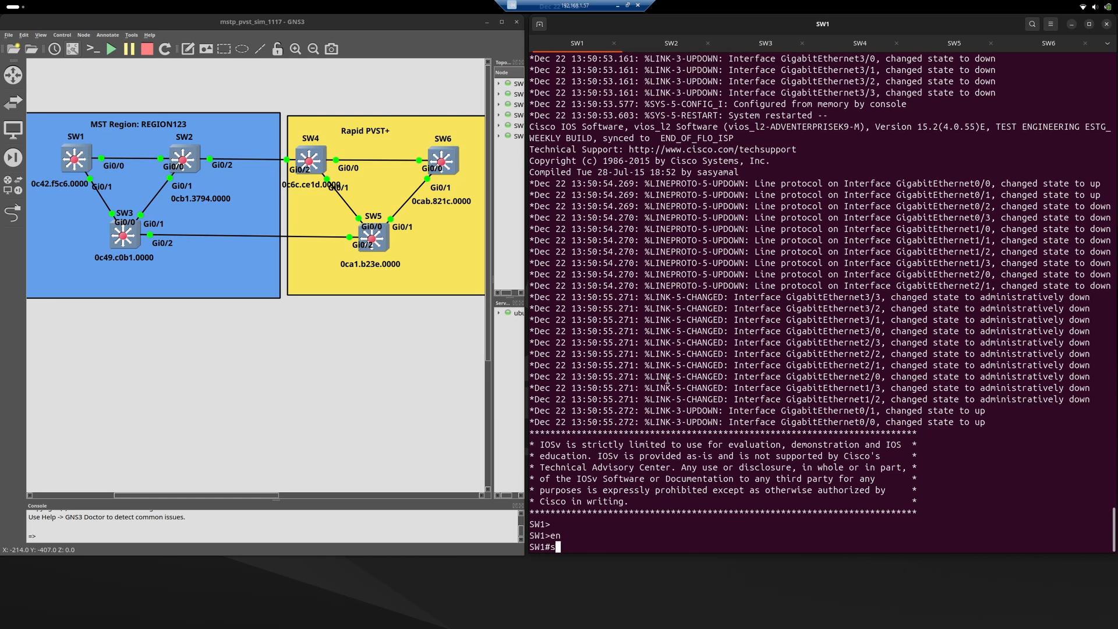
{"action": "type", "text": "how run | sec span"}
{"action": "key", "text": "Return"}
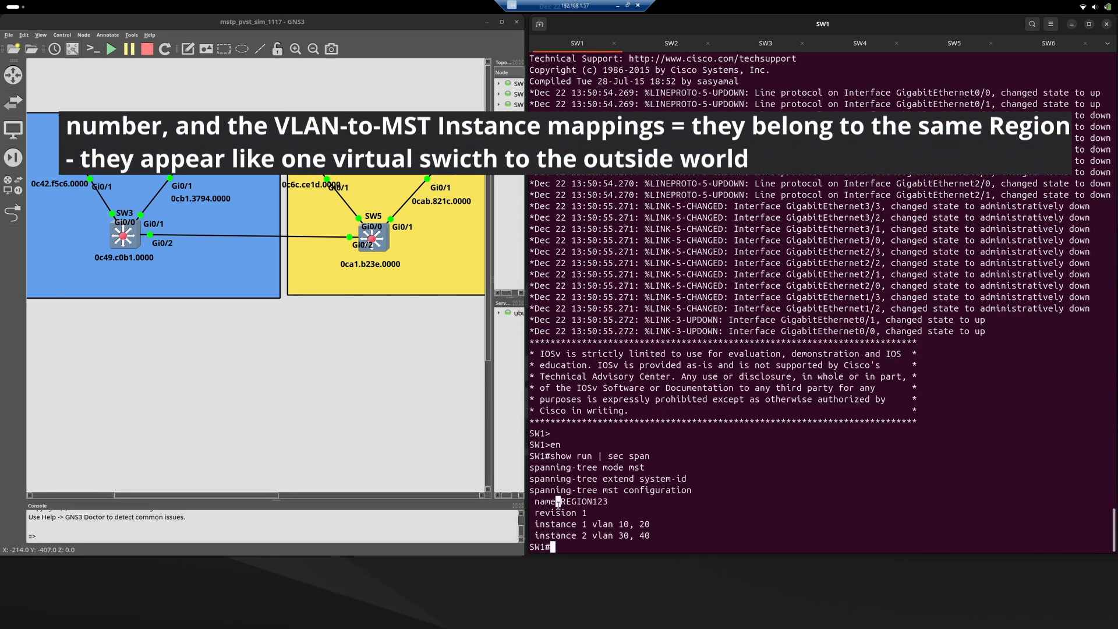
Examine the MST region name, revision number and VLAN-to-instance mappings in SW1's configuration output.
{"action": "left_click_drag", "start_coordinate": [558, 502], "coordinate": [573, 536]}
{"action": "triple_click", "coordinate": [571, 514]}
{"action": "triple_click", "coordinate": [570, 525]}
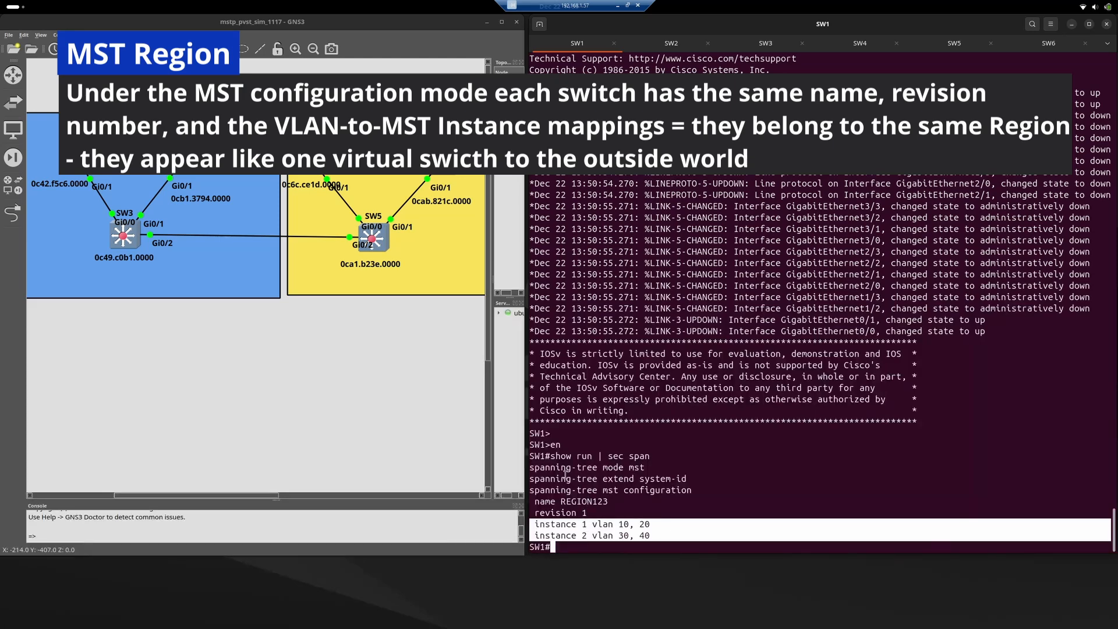
{"action": "left_click", "coordinate": [667, 296]}
On SW2, enter privileged mode, run "show run | sec span" and check the MST region name, revision and instance mappings.
{"action": "left_click", "coordinate": [655, 46]}
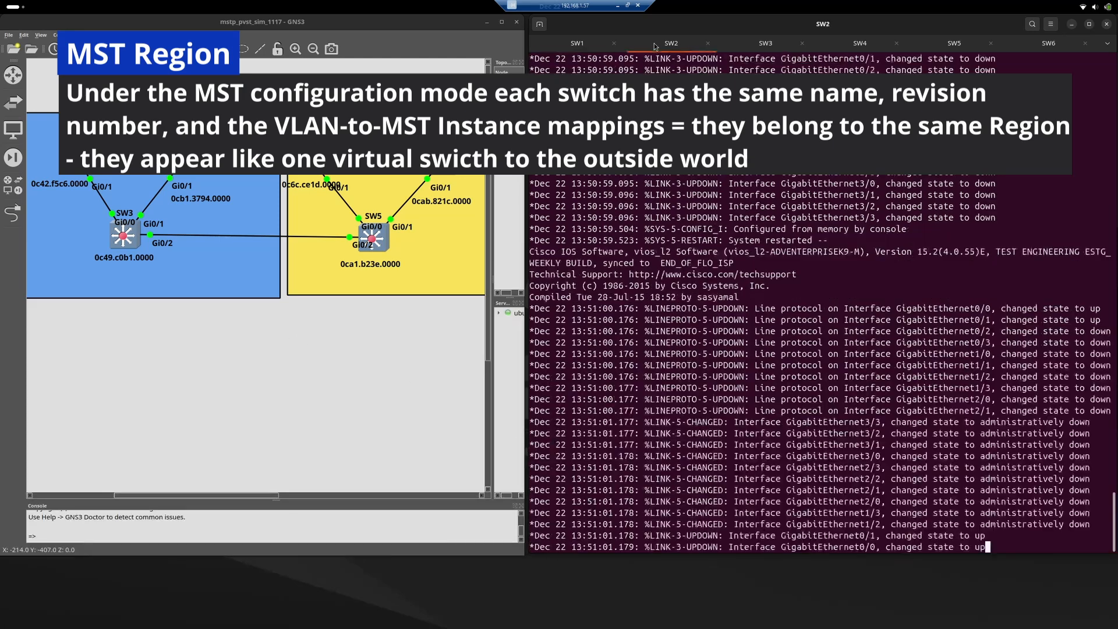
{"action": "key", "text": "Return"}
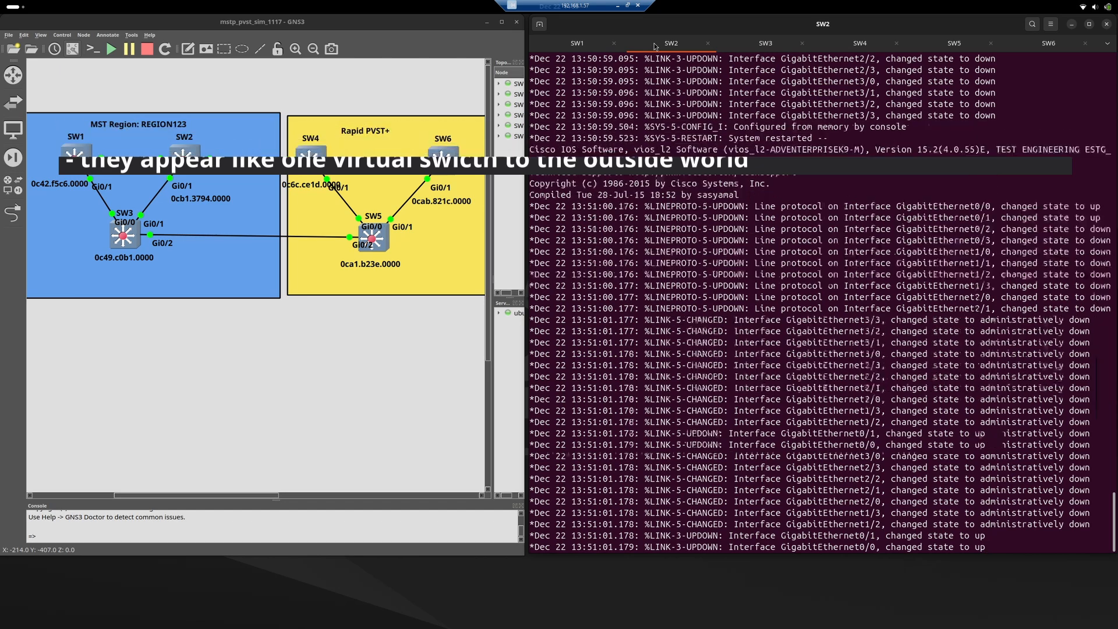
{"action": "type", "text": "en"}
{"action": "key", "text": "Return"}
{"action": "type", "text": "show run |"}
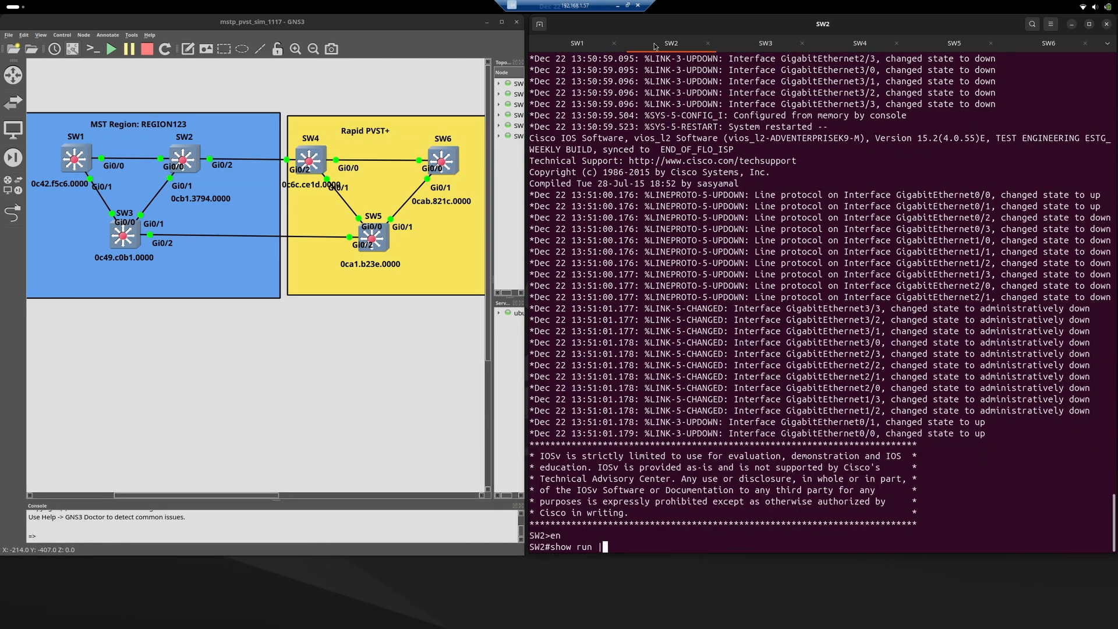
{"action": "type", "text": " sec span"}
{"action": "key", "text": "Return"}
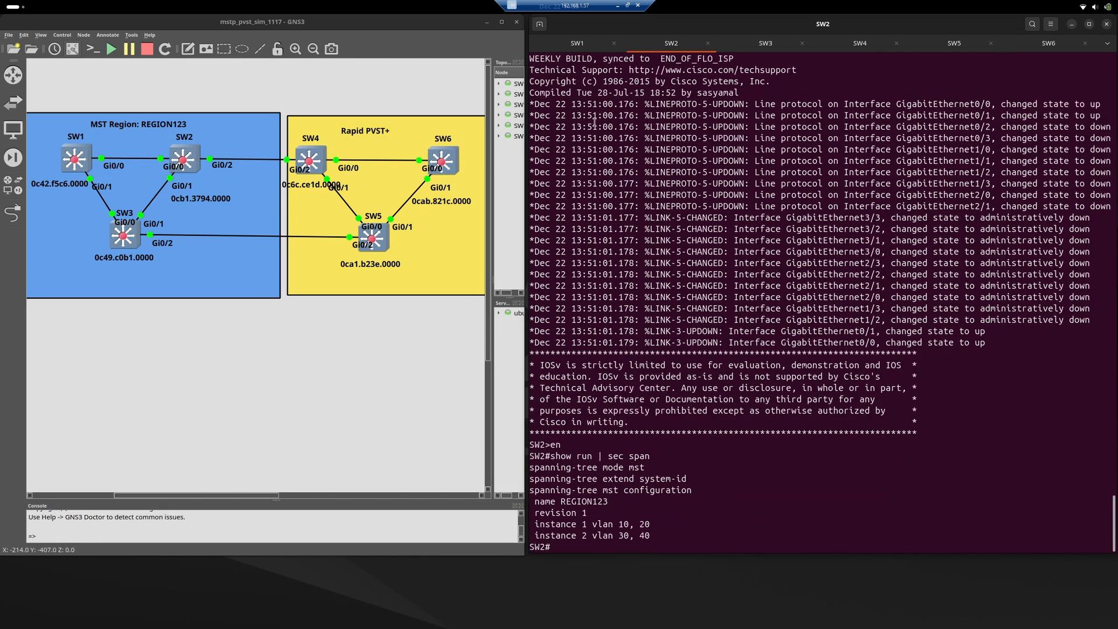
{"action": "triple_click", "coordinate": [624, 503]}
{"action": "left_click_drag", "start_coordinate": [626, 520], "coordinate": [628, 537]}
{"action": "left_click", "coordinate": [626, 397]}
On SW3, enter privileged mode, run "show run | sec span" and check the MST region name, revision and instance mappings.
{"action": "left_click", "coordinate": [762, 45]}
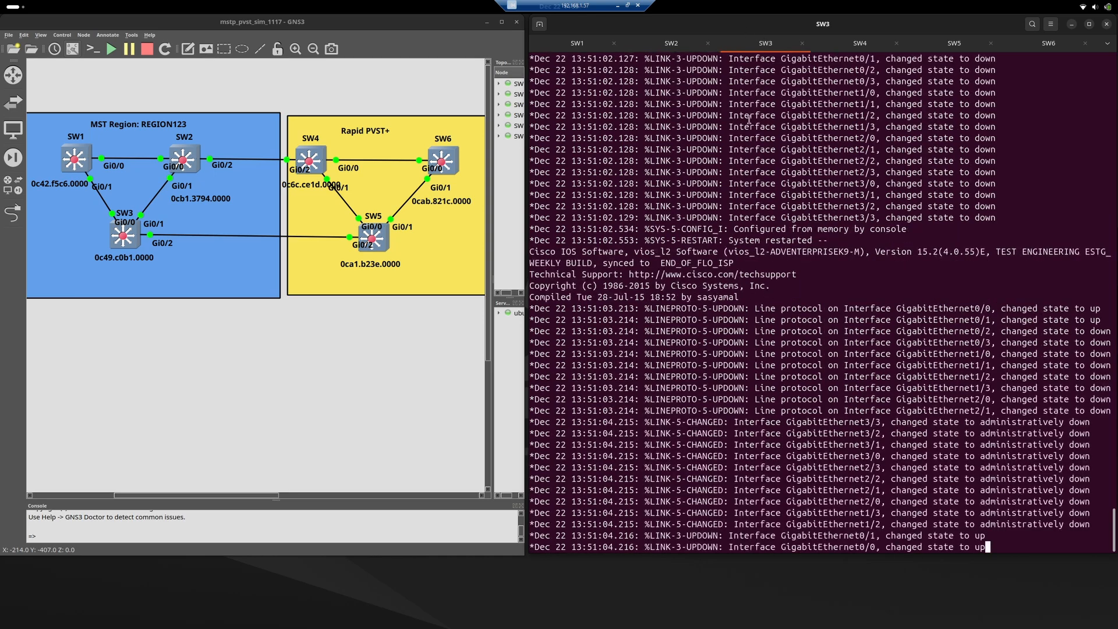
{"action": "key", "text": "Return"}
{"action": "key", "text": "Return"}
{"action": "type", "text": "en"}
{"action": "key", "text": "Return"}
{"action": "type", "text": "show run "}
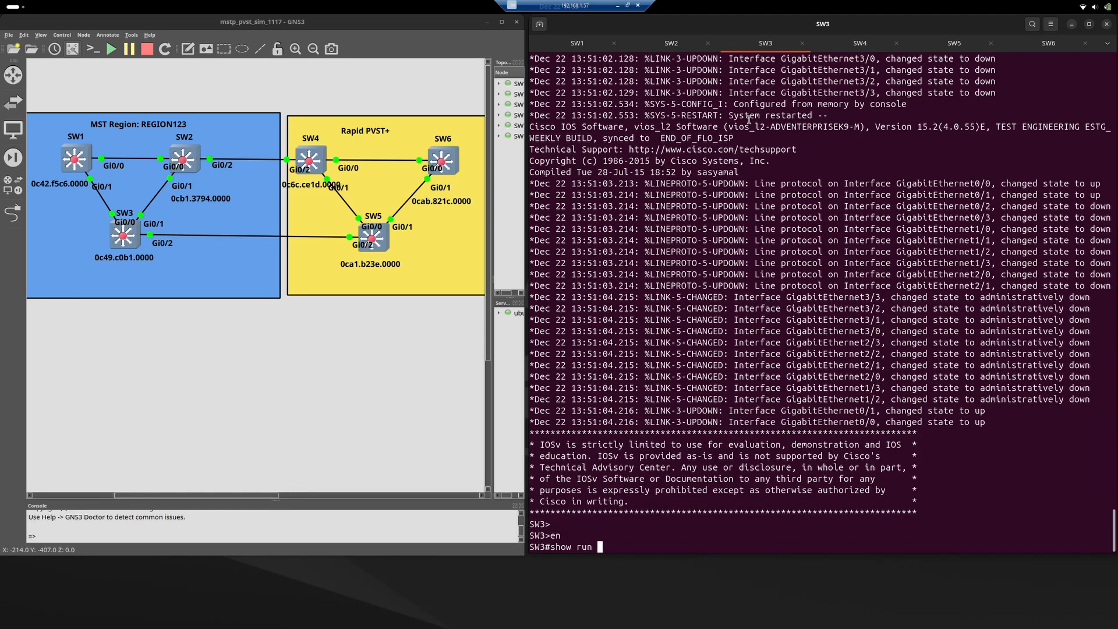
{"action": "type", "text": "| sec span"}
{"action": "key", "text": "Return"}
{"action": "triple_click", "coordinate": [623, 502]}
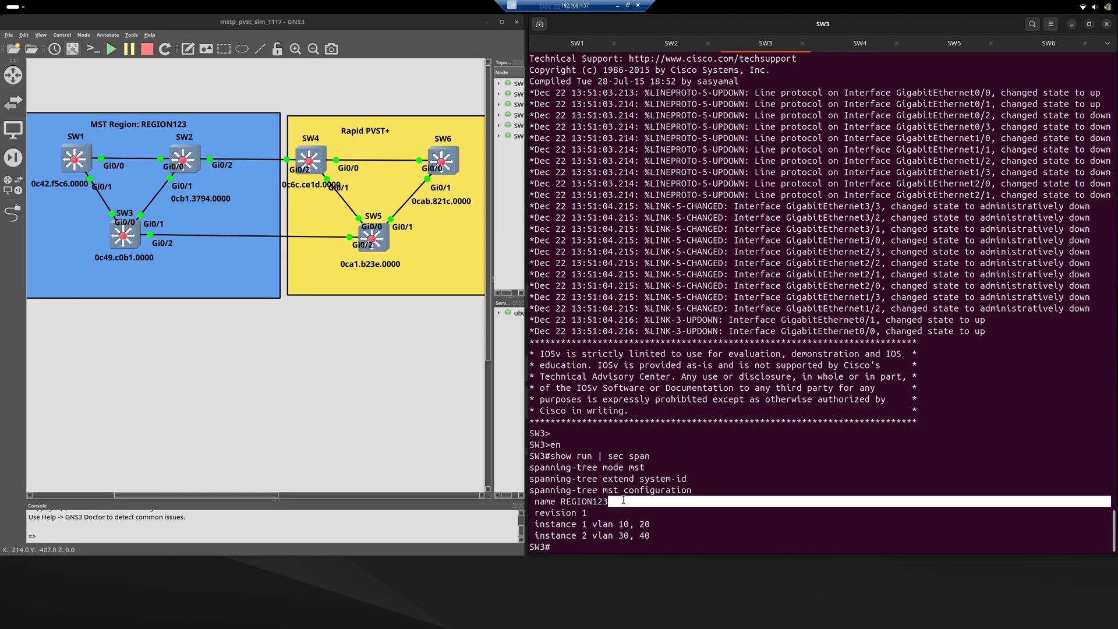
{"action": "left_click_drag", "start_coordinate": [623, 502], "coordinate": [639, 536]}
{"action": "left_click", "coordinate": [638, 536]}
Return to SW1's console and review the VLANs mapped to MST instances 1 and 2.
{"action": "left_click", "coordinate": [576, 43]}
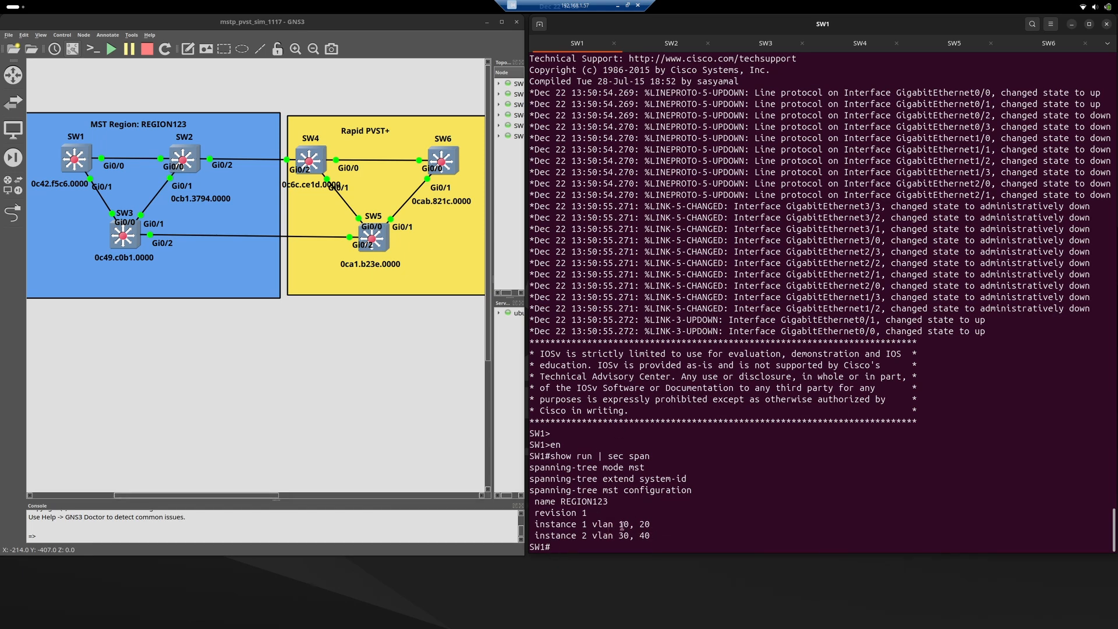
{"action": "double_click", "coordinate": [622, 525]}
{"action": "triple_click", "coordinate": [623, 535]}
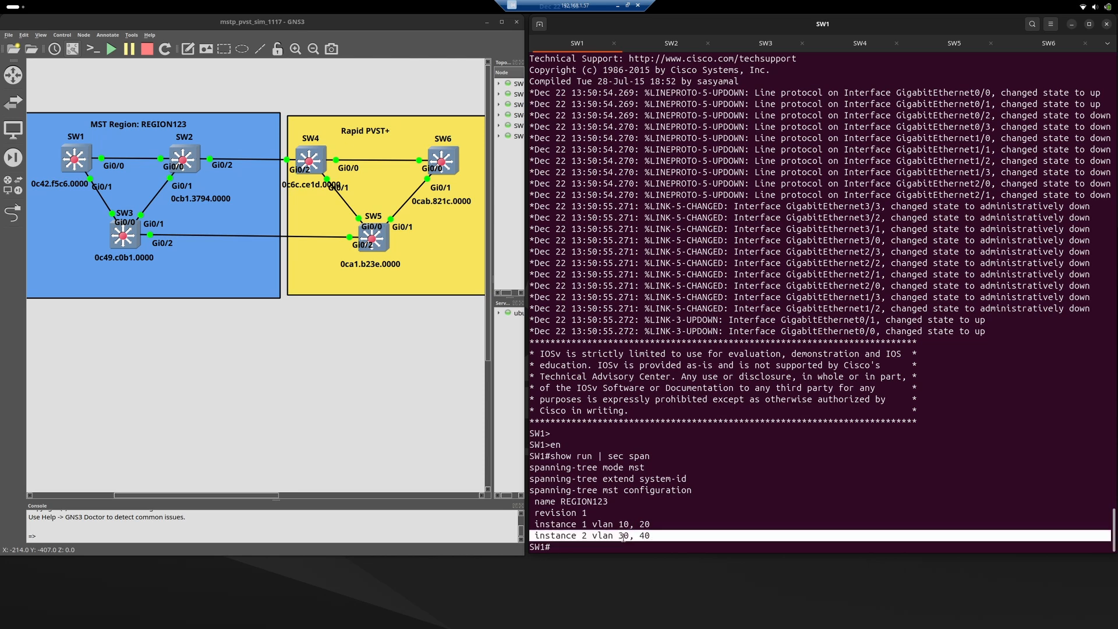
{"action": "left_click", "coordinate": [630, 536]}
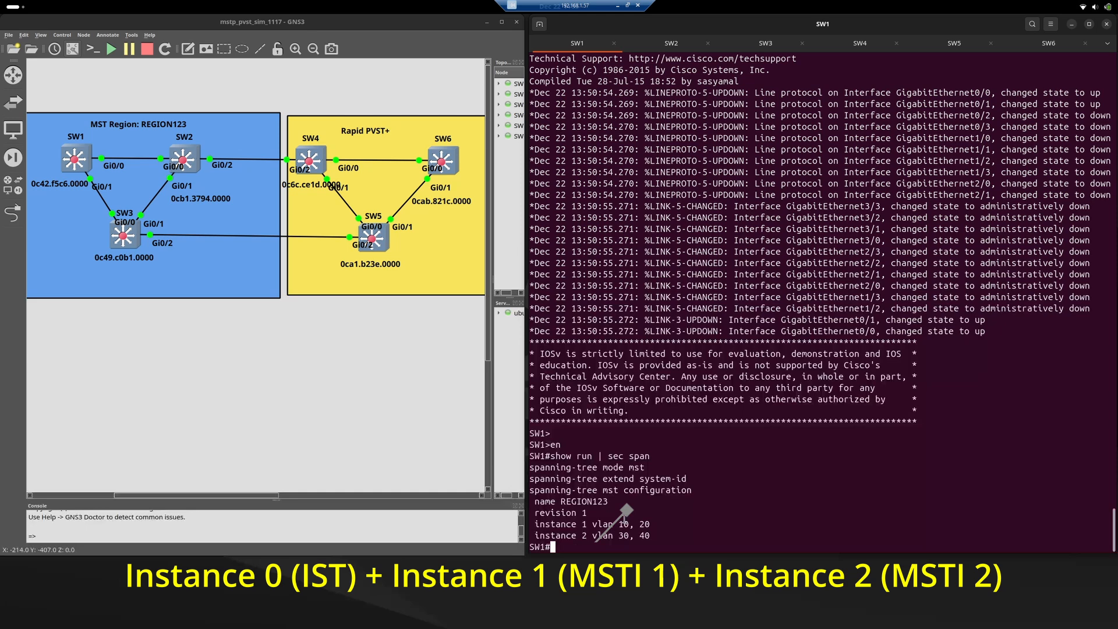
Run "show spanning-tree mst" on SW1 and examine the details of each MST instance, including MST2.
{"action": "type", "text": "show span"}
{"action": "key", "text": "Tab"}
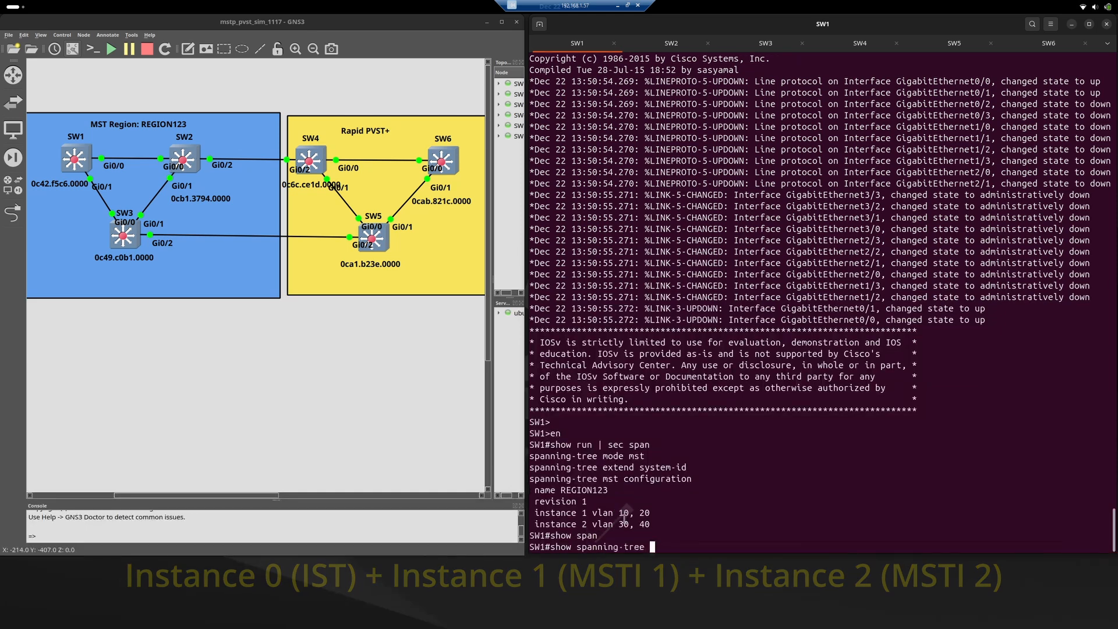
{"action": "type", "text": "mst"}
{"action": "key", "text": "Return"}
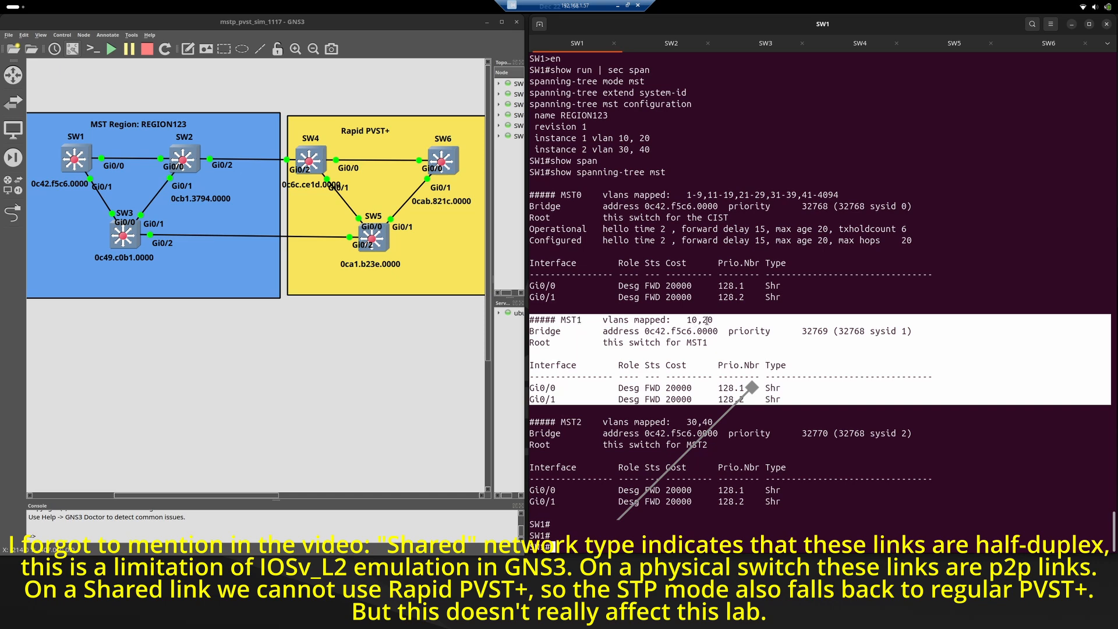
{"action": "left_click_drag", "start_coordinate": [564, 419], "coordinate": [591, 504]}
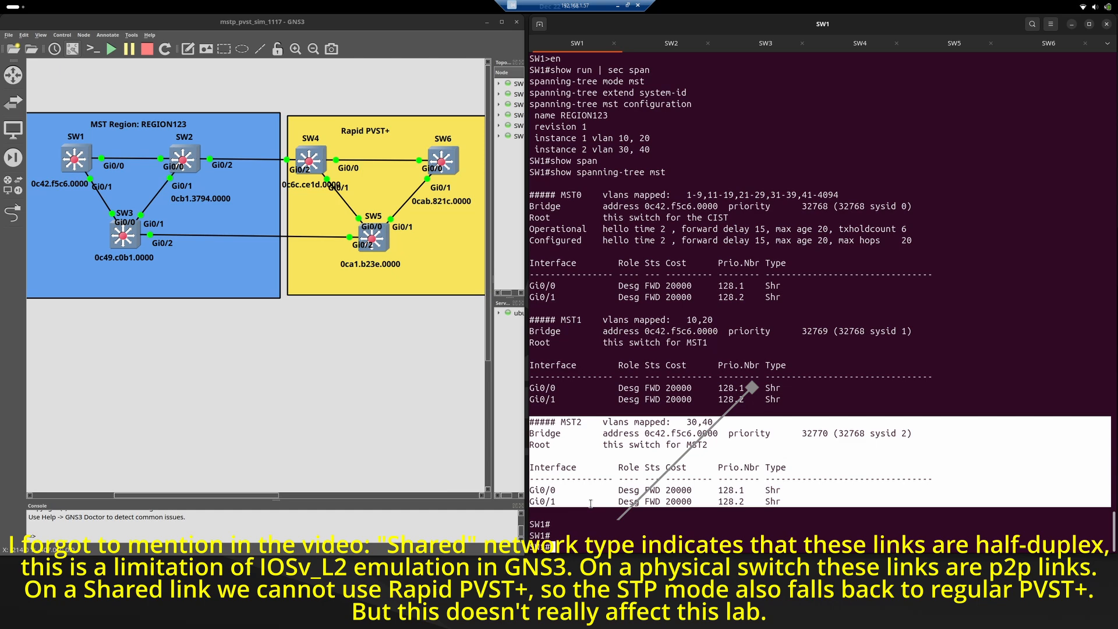
{"action": "left_click", "coordinate": [698, 418]}
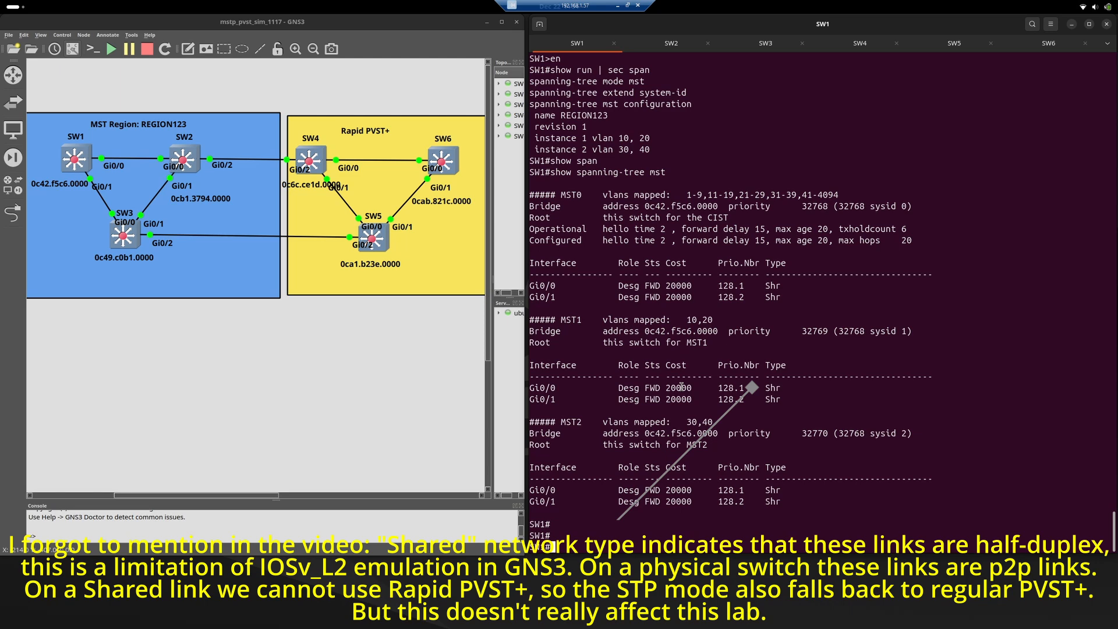
Run "show interfaces trunk" on SW1 and examine the trunk ports and their allowed VLANs.
{"action": "type", "text": "show interfaces trunk"}
{"action": "key", "text": "Return"}
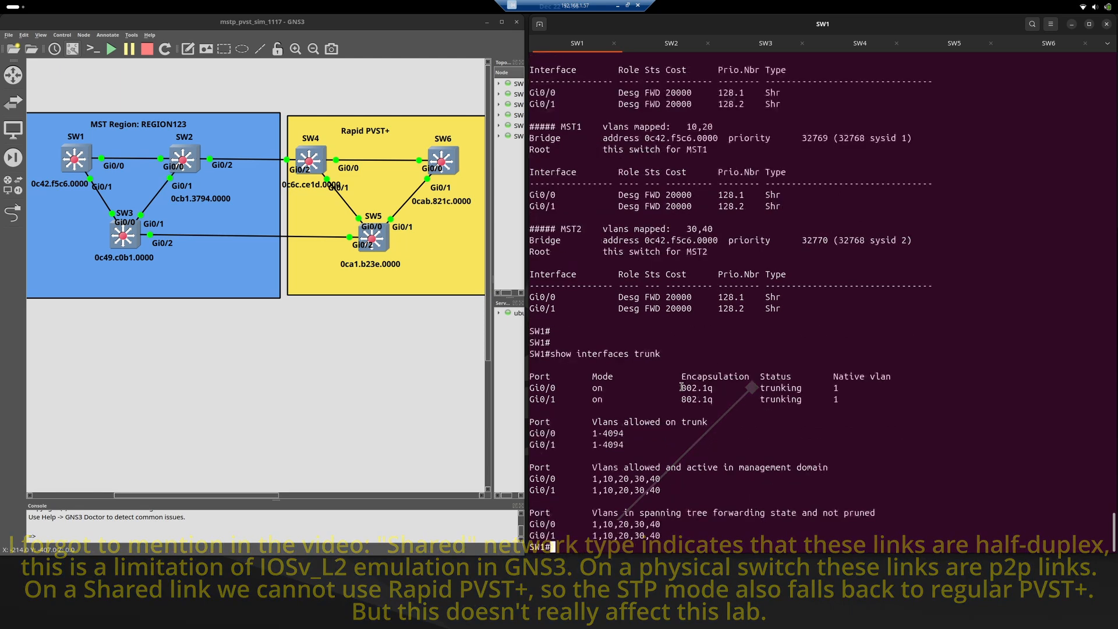
{"action": "left_click_drag", "start_coordinate": [647, 354], "coordinate": [643, 444]}
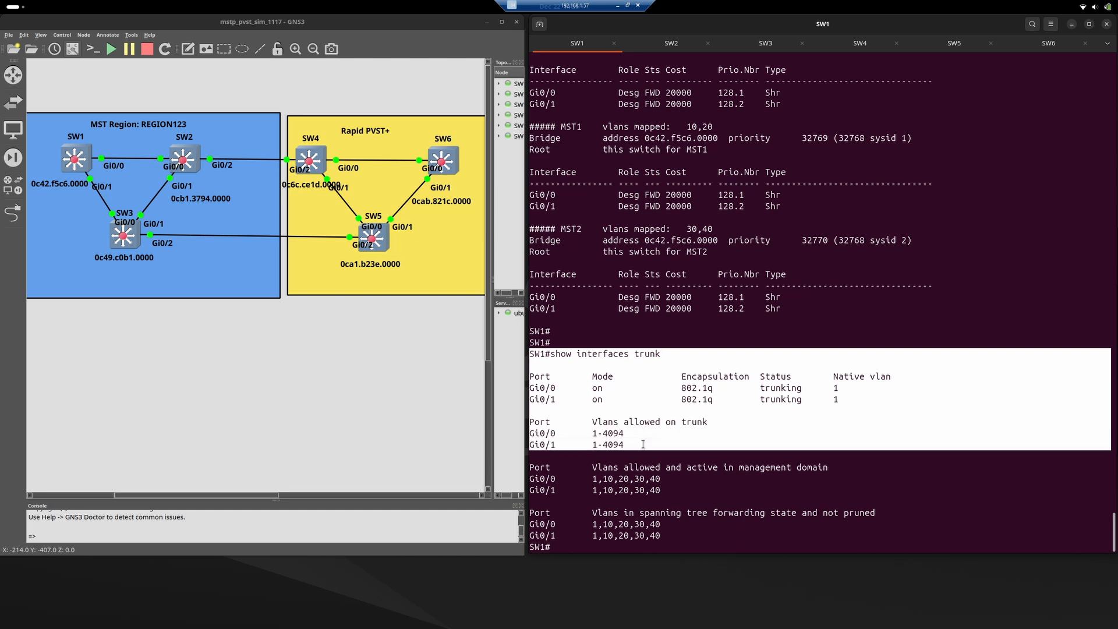
{"action": "left_click", "coordinate": [643, 444]}
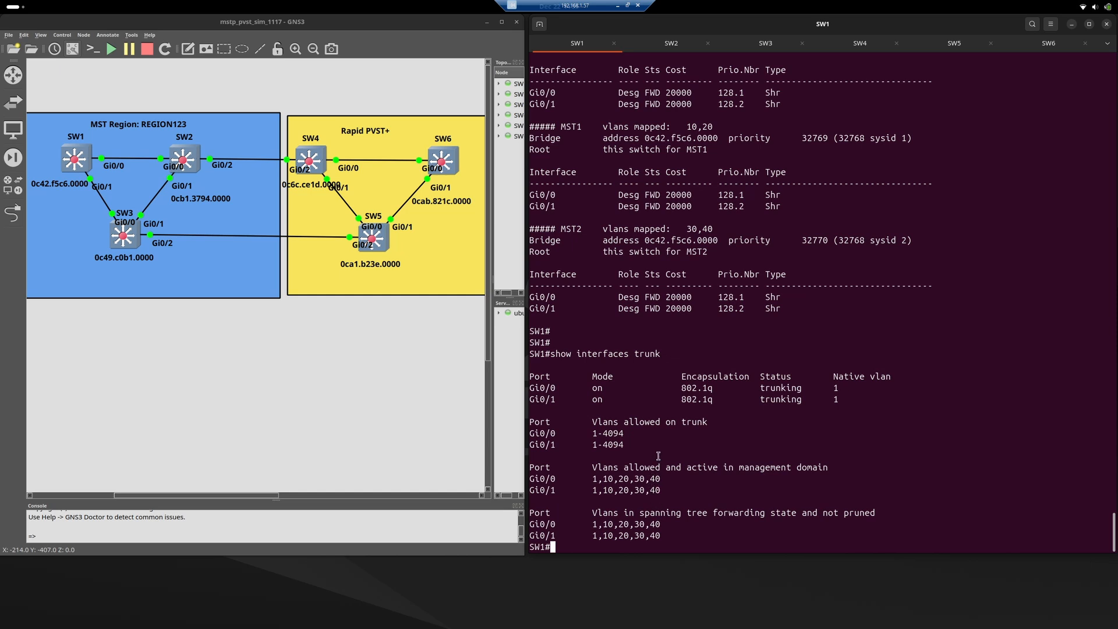
Open SW4's console, enter privileged mode and display its trunk ports with "show interfaces trunk".
{"action": "left_click", "coordinate": [861, 43]}
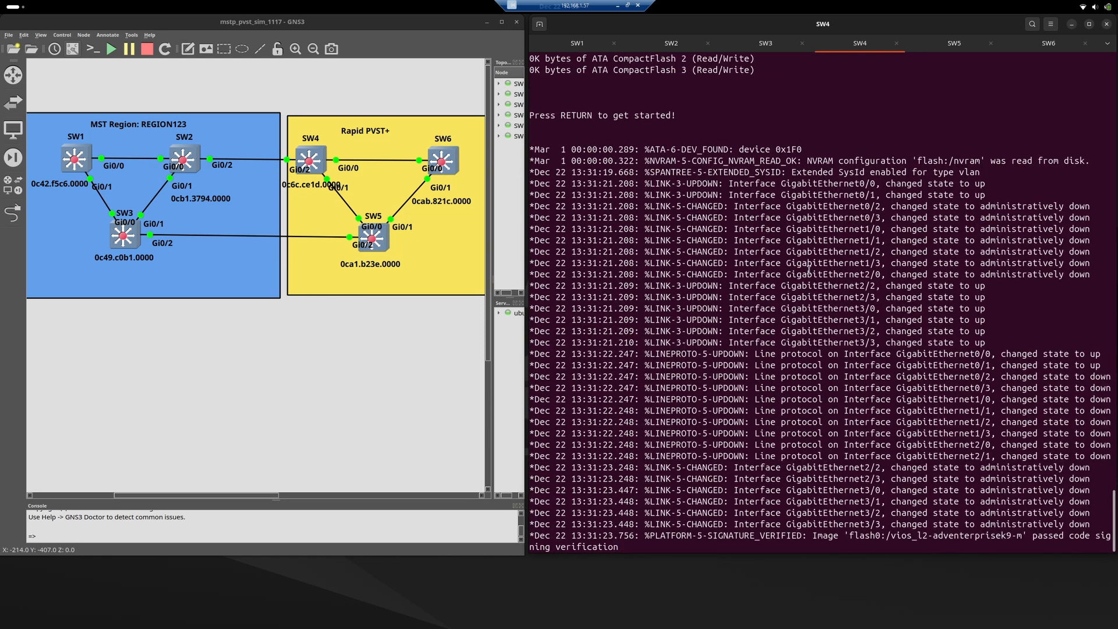
{"action": "key", "text": "Return"}
{"action": "key", "text": "Return"}
{"action": "type", "text": "en"}
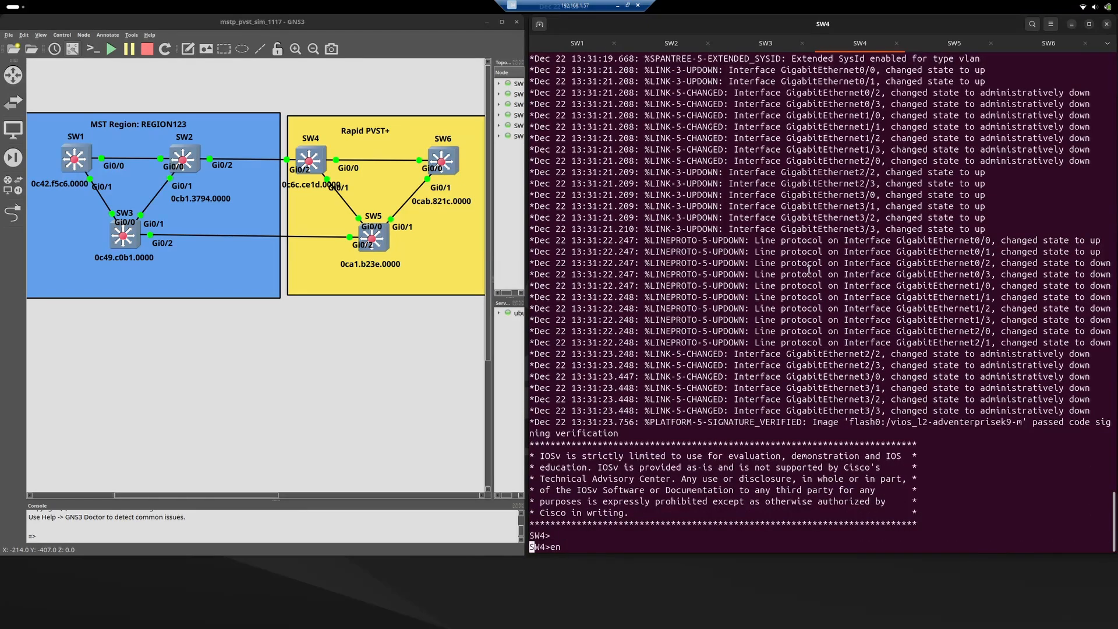
{"action": "key", "text": "Return"}
{"action": "type", "text": "show "}
{"action": "type", "text": "interf"}
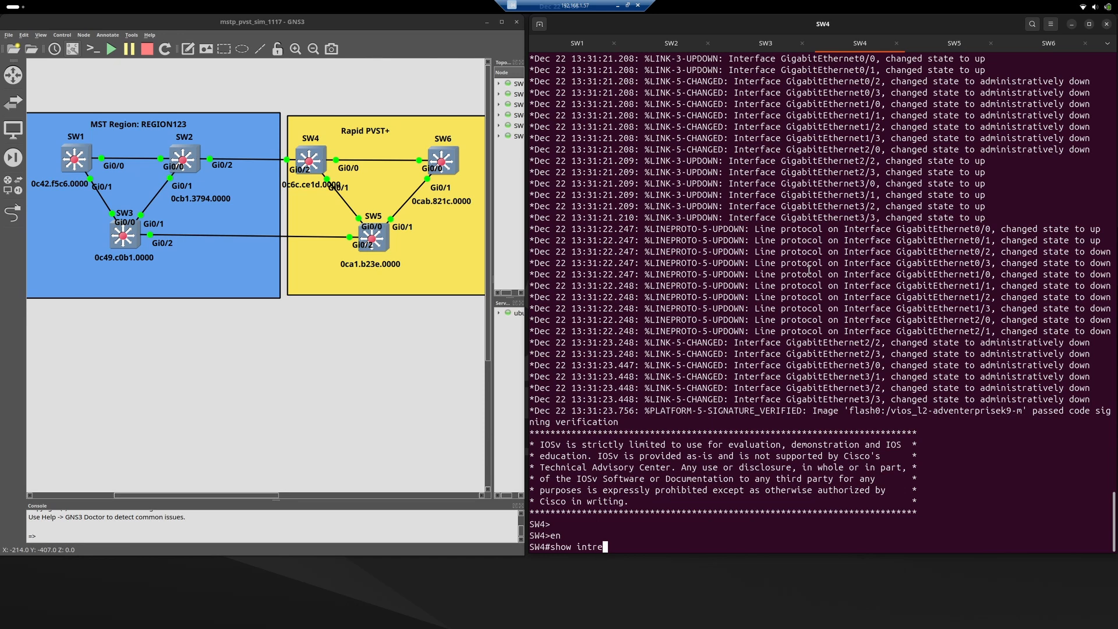
{"action": "type", "text": "aces trunk"}
{"action": "key", "text": "Return"}
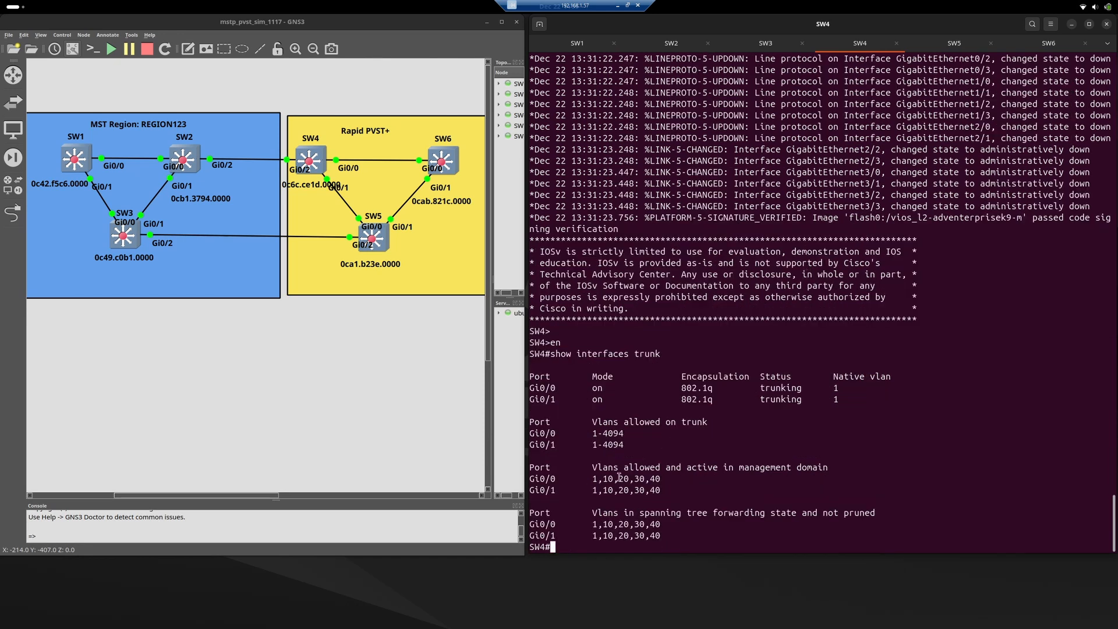
Examine the active VLANs and the trunk encapsulation of Gi0/0 and Gi0/1 in SW4's trunk output.
{"action": "triple_click", "coordinate": [637, 467]}
{"action": "left_click_drag", "start_coordinate": [636, 467], "coordinate": [641, 488]}
{"action": "left_click", "coordinate": [645, 481]}
{"action": "double_click", "coordinate": [688, 388]}
{"action": "left_click_drag", "start_coordinate": [688, 389], "coordinate": [701, 401]}
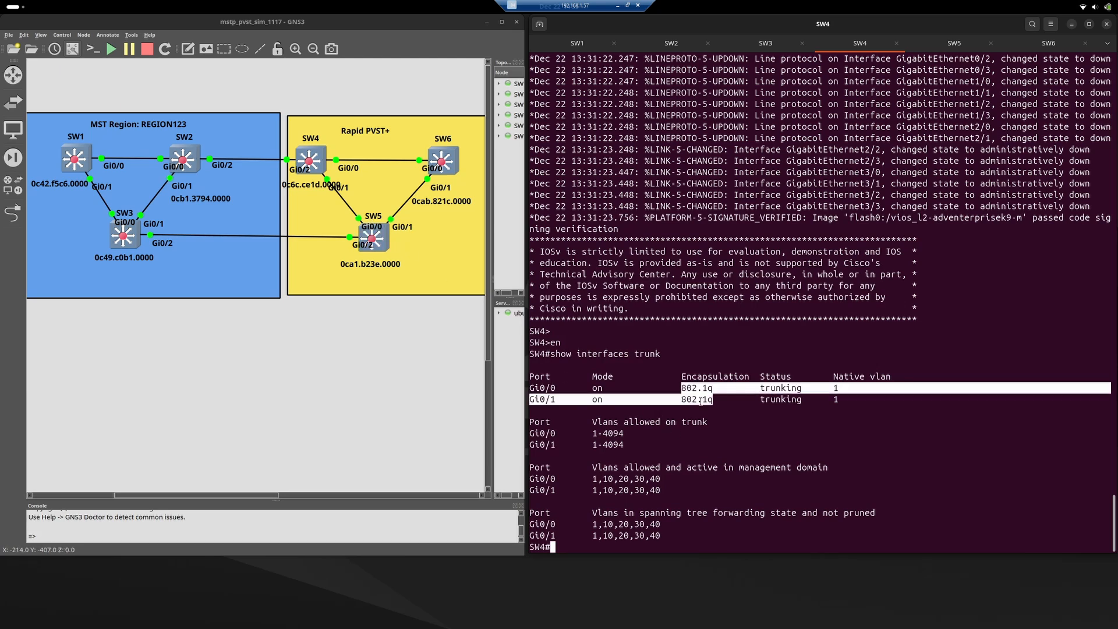
{"action": "left_click", "coordinate": [706, 397]}
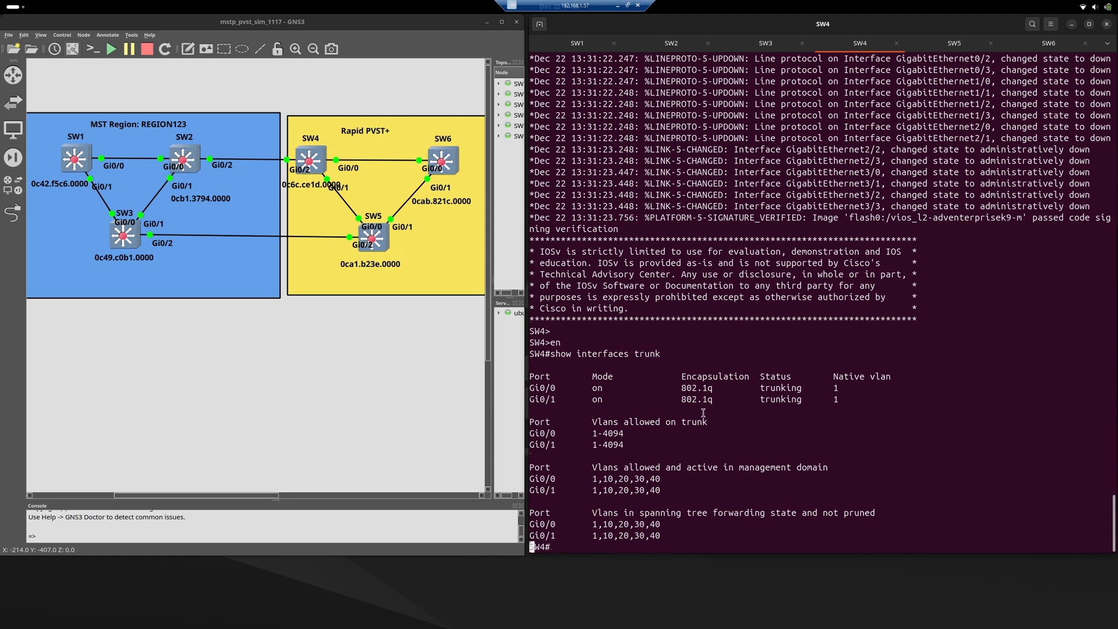
Display the root bridge information for every VLAN on SW4 with "show spanning-tree root".
{"action": "key", "text": "Return"}
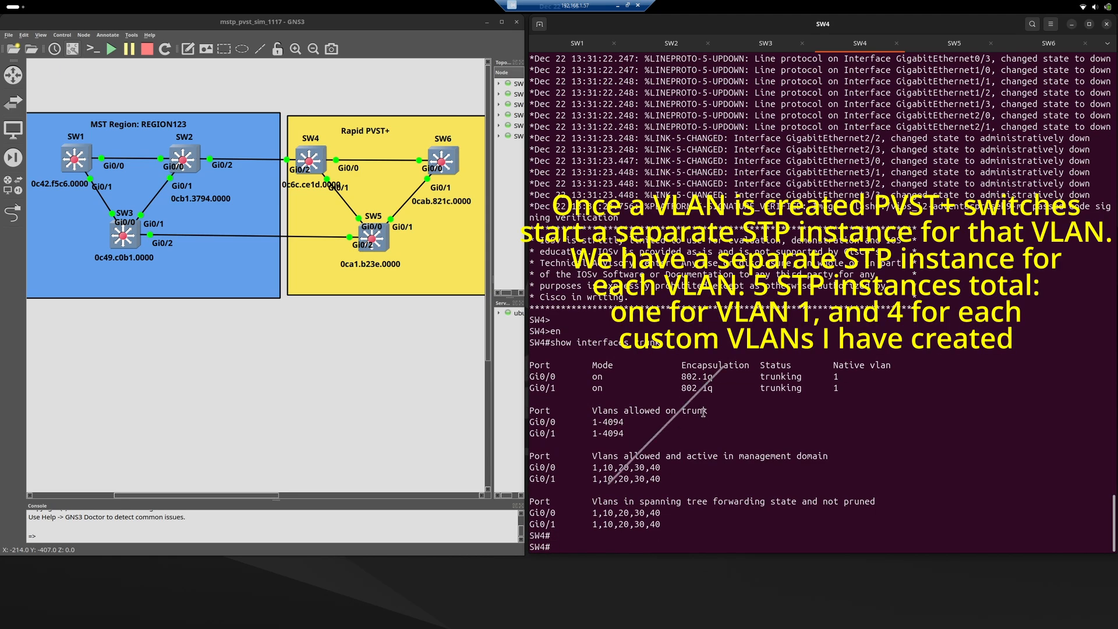
{"action": "type", "text": "show span"}
{"action": "key", "text": "Tab"}
{"action": "type", "text": "root"}
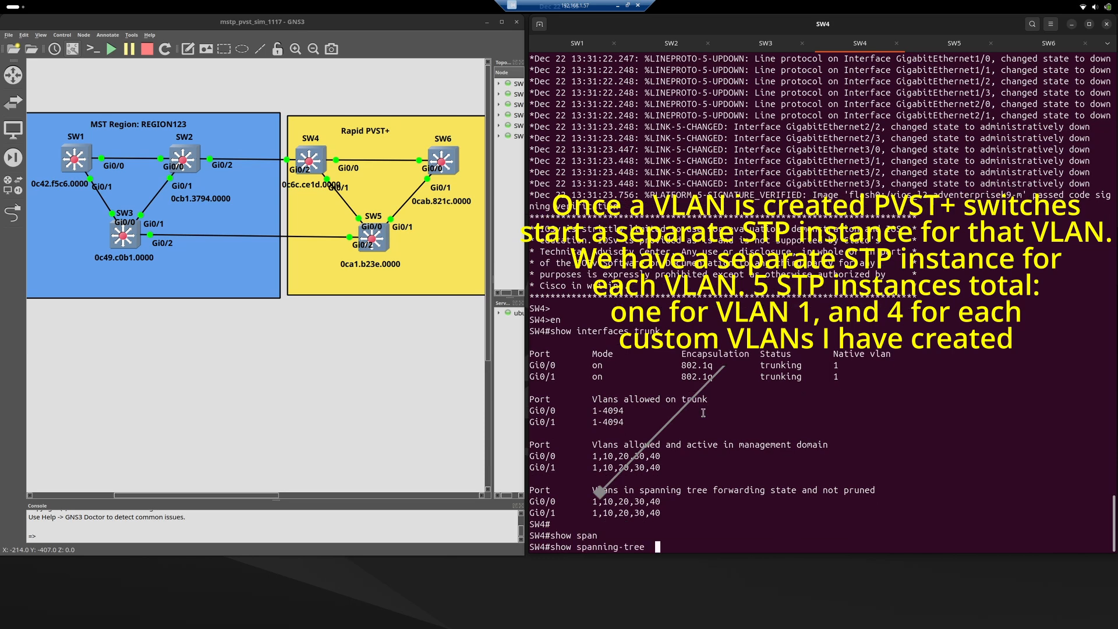
{"action": "key", "text": "Return"}
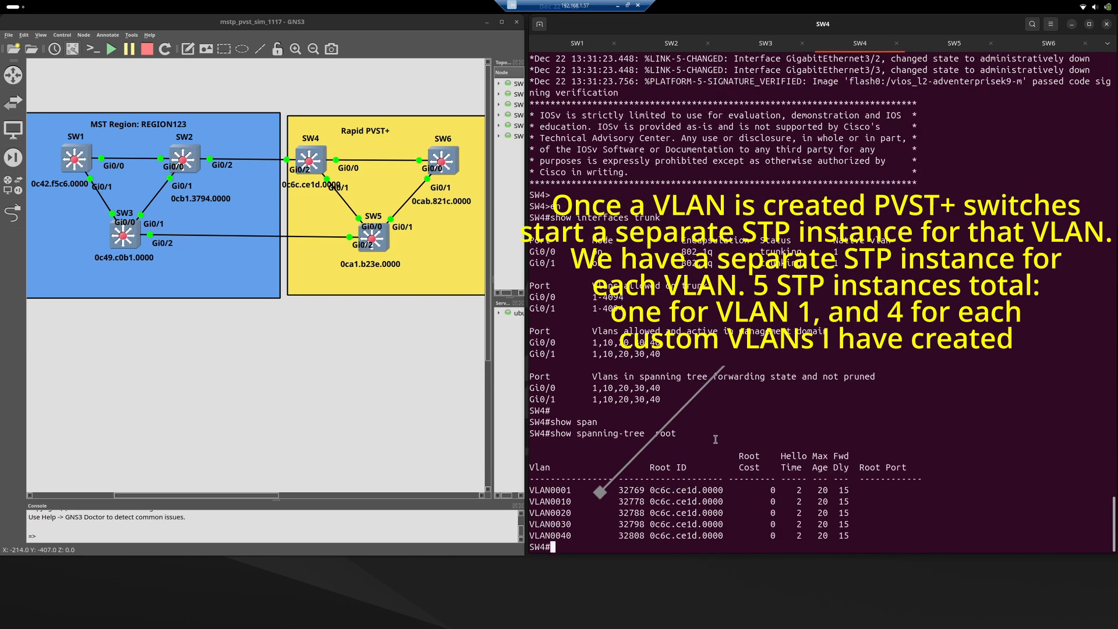
Examine the separate per-VLAN spanning-tree entries, VLAN 1 and the custom VLANs, in SW4's root output.
{"action": "double_click", "coordinate": [560, 491]}
{"action": "triple_click", "coordinate": [561, 491]}
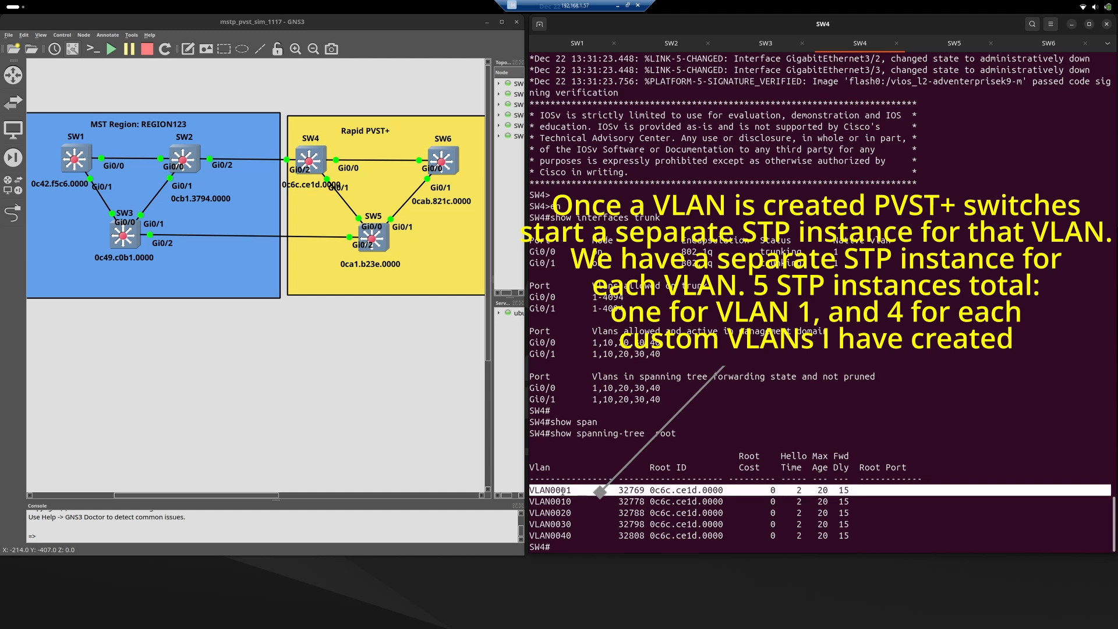
{"action": "left_click_drag", "start_coordinate": [562, 491], "coordinate": [577, 528]}
{"action": "left_click", "coordinate": [596, 534]}
{"action": "triple_click", "coordinate": [569, 501]}
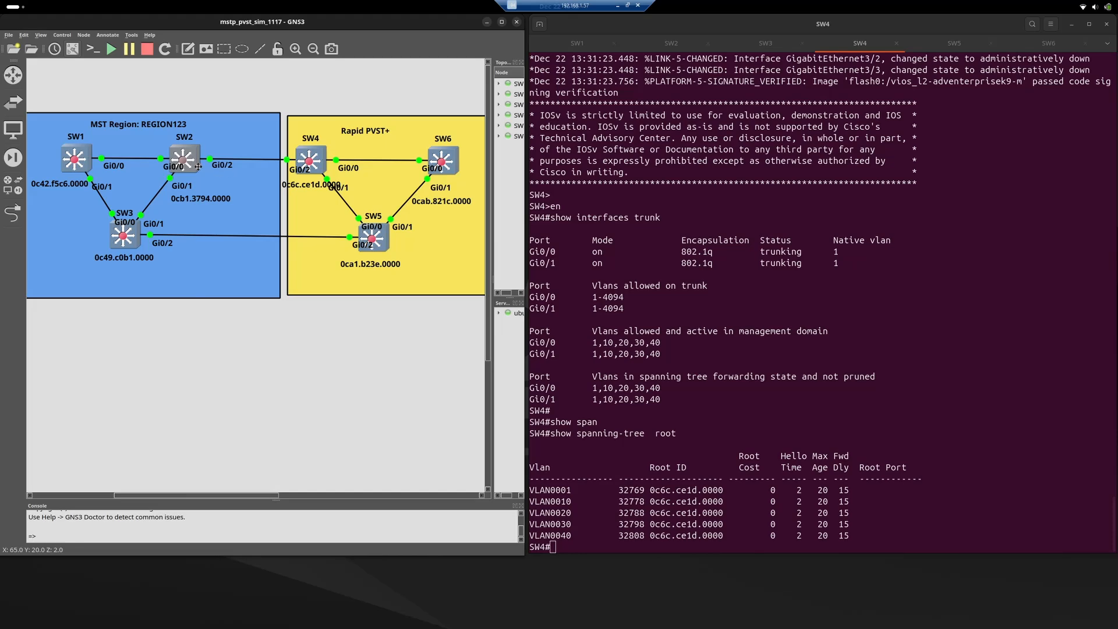
Start an Ethernet packet capture on the SW2 Gi0/2 to SW4 Gi0/2 link with file name SW2_Gi02_to_SW4_Gi02.
{"action": "mouse_move", "coordinate": [197, 167]}
{"action": "mouse_move", "coordinate": [310, 142]}
{"action": "double_click", "coordinate": [247, 164]}
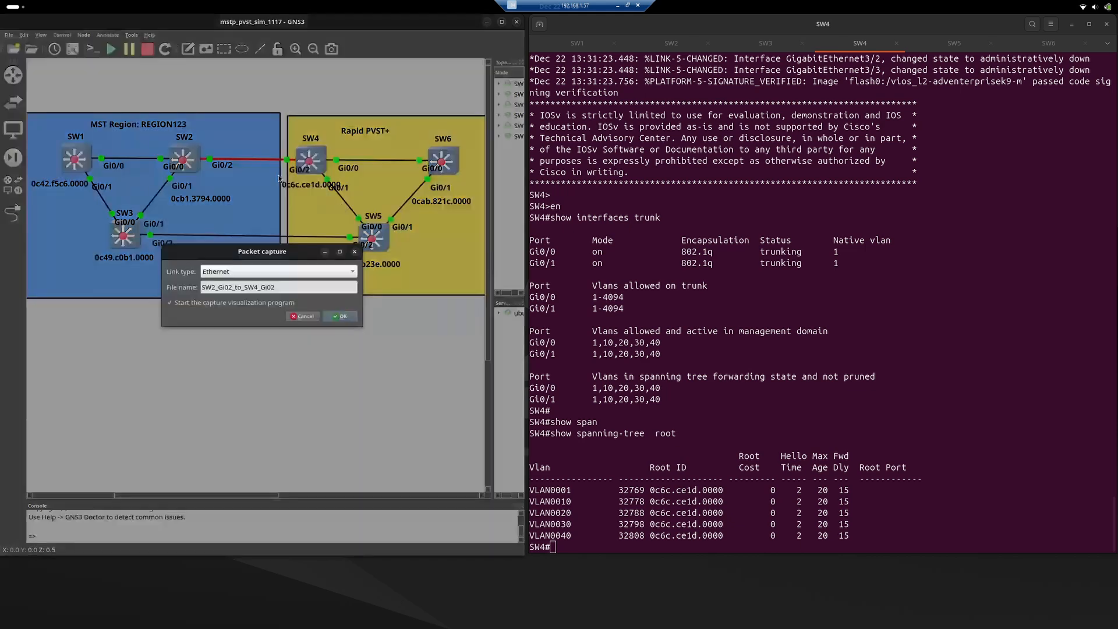
{"action": "key", "text": "Return"}
{"action": "left_click", "coordinate": [416, 25]}
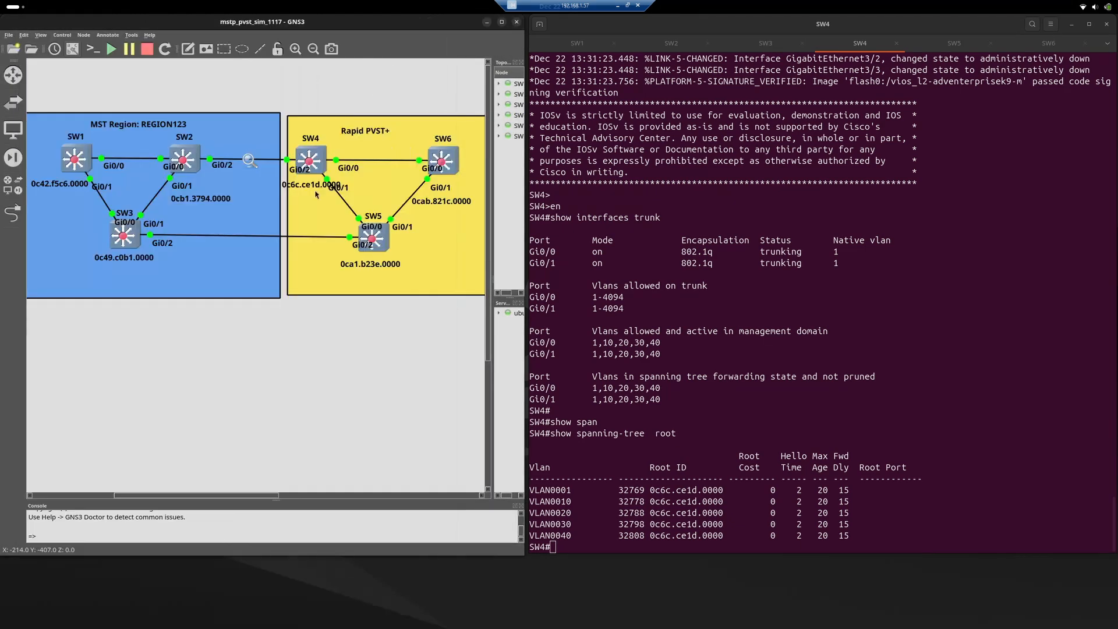
Start an Ethernet packet capture on the SW3 Gi0/2 to SW5 Gi0/2 link with file name SW3_Gi02_to_SW5_Gi02.
{"action": "right_click", "coordinate": [242, 236]}
{"action": "left_click", "coordinate": [249, 243]}
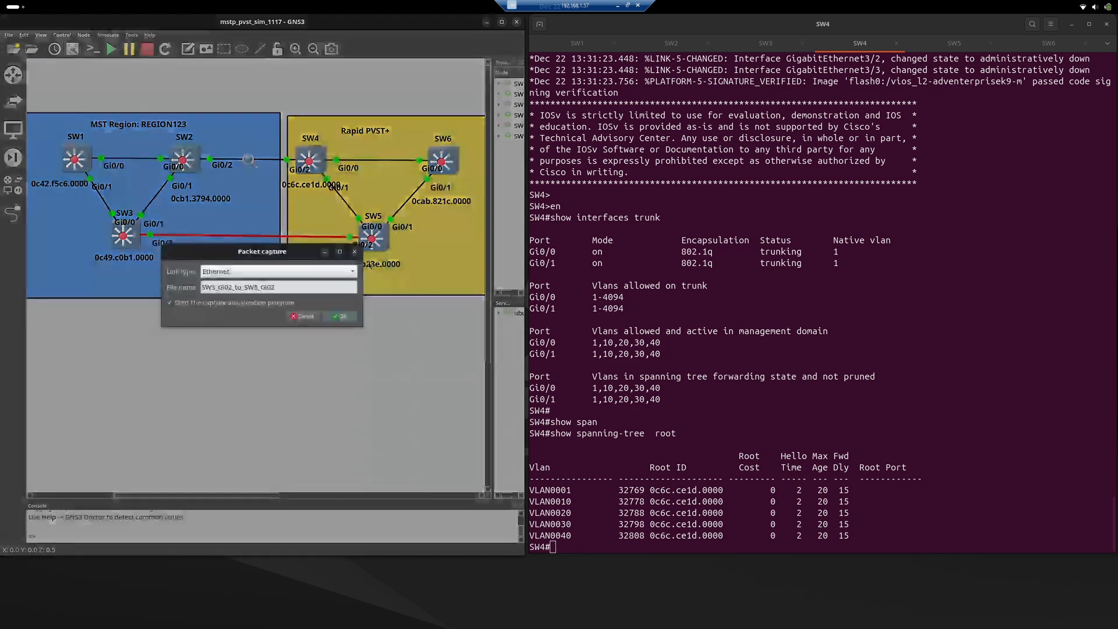
{"action": "left_click", "coordinate": [348, 319]}
{"action": "left_click", "coordinate": [416, 24]}
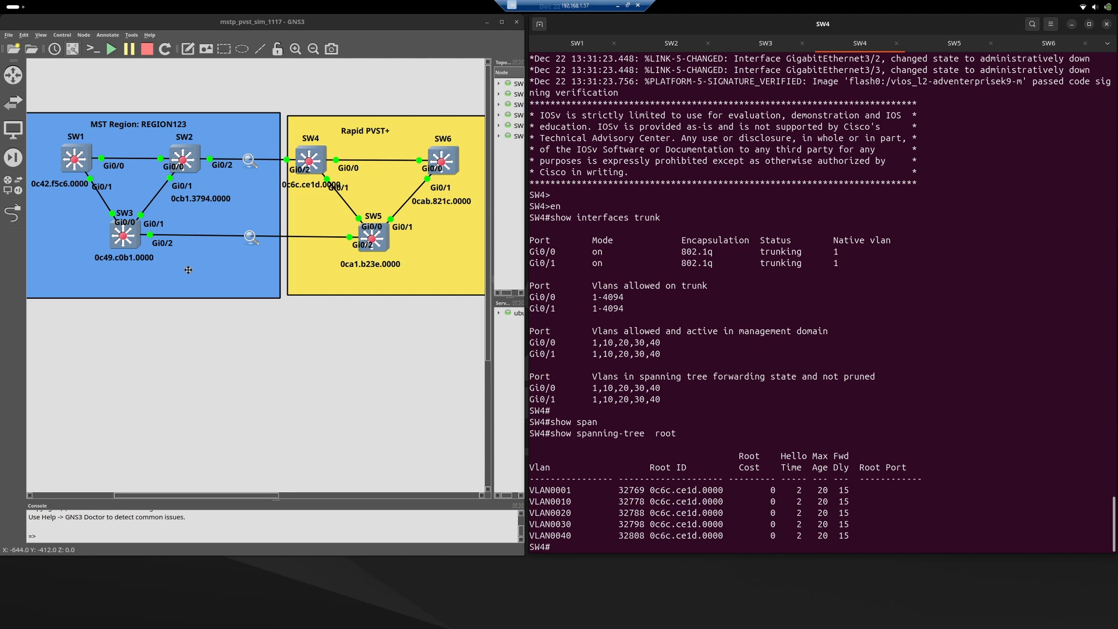
Add a text note reading "CIST Root" to the topology and place it above SW1 in the MST region.
{"action": "left_click", "coordinate": [69, 184]}
{"action": "left_click", "coordinate": [118, 260]}
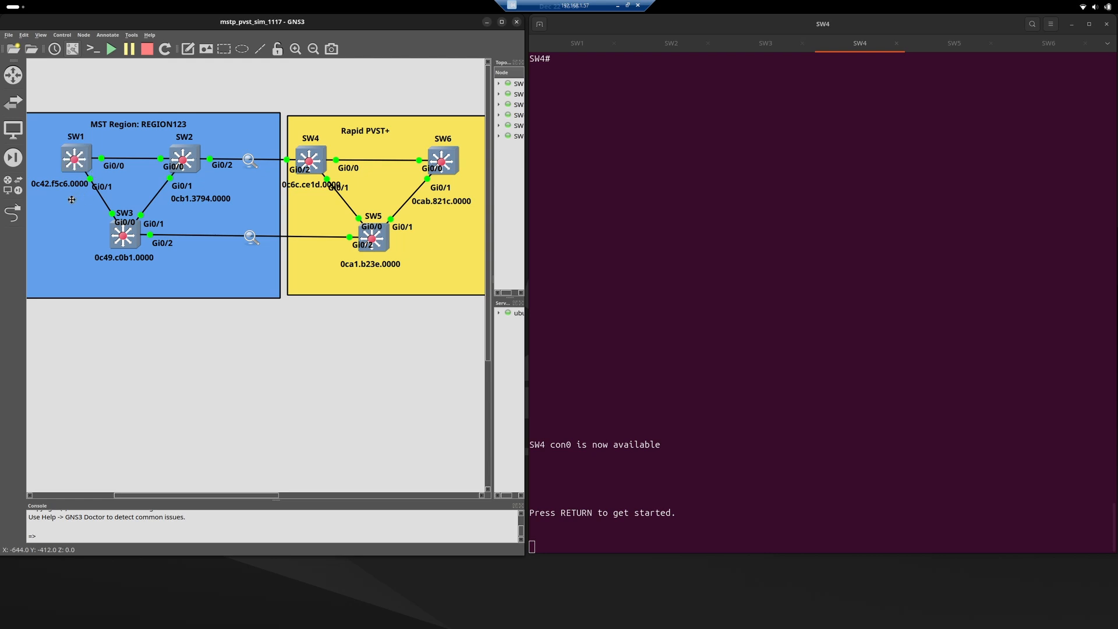
{"action": "left_click", "coordinate": [186, 53]}
{"action": "left_click", "coordinate": [71, 105]}
{"action": "type", "text": "CIST Root"}
{"action": "left_click_drag", "start_coordinate": [93, 106], "coordinate": [67, 125]}
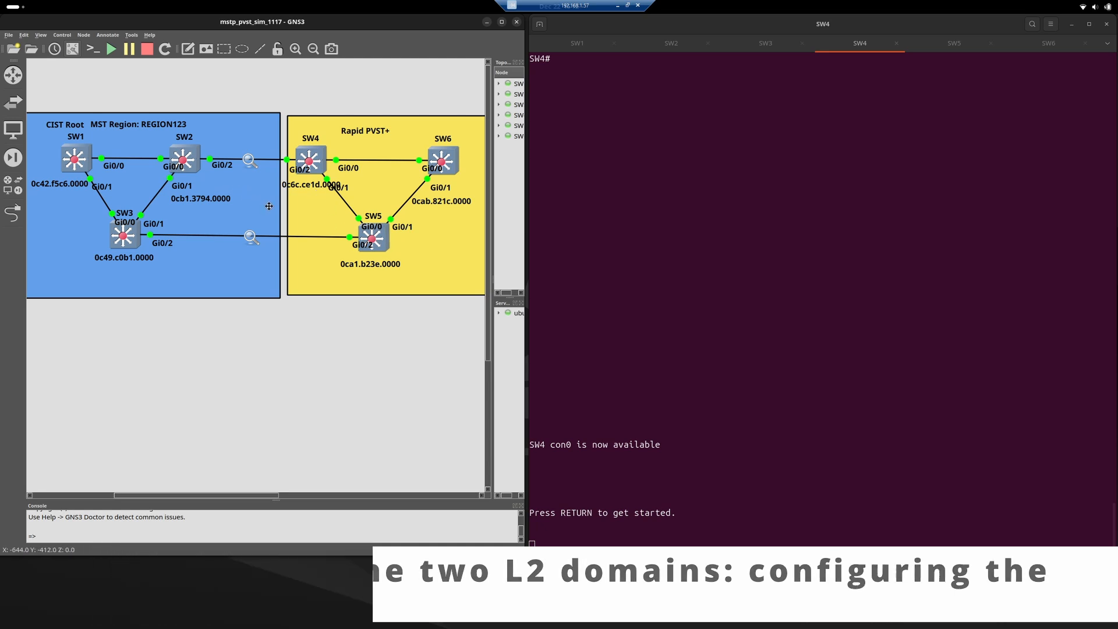
Wake the SW4 and SW2 consoles and enter interface configuration mode for g0/2 on SW2.
{"action": "left_click", "coordinate": [728, 201]}
{"action": "key", "text": "Return"}
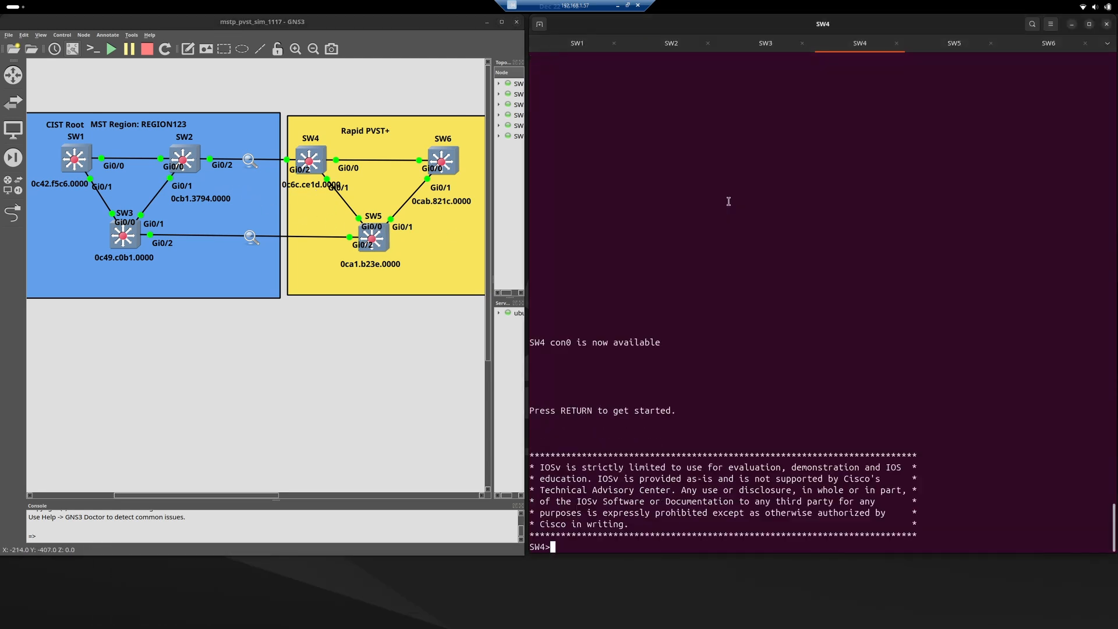
{"action": "left_click", "coordinate": [669, 44]}
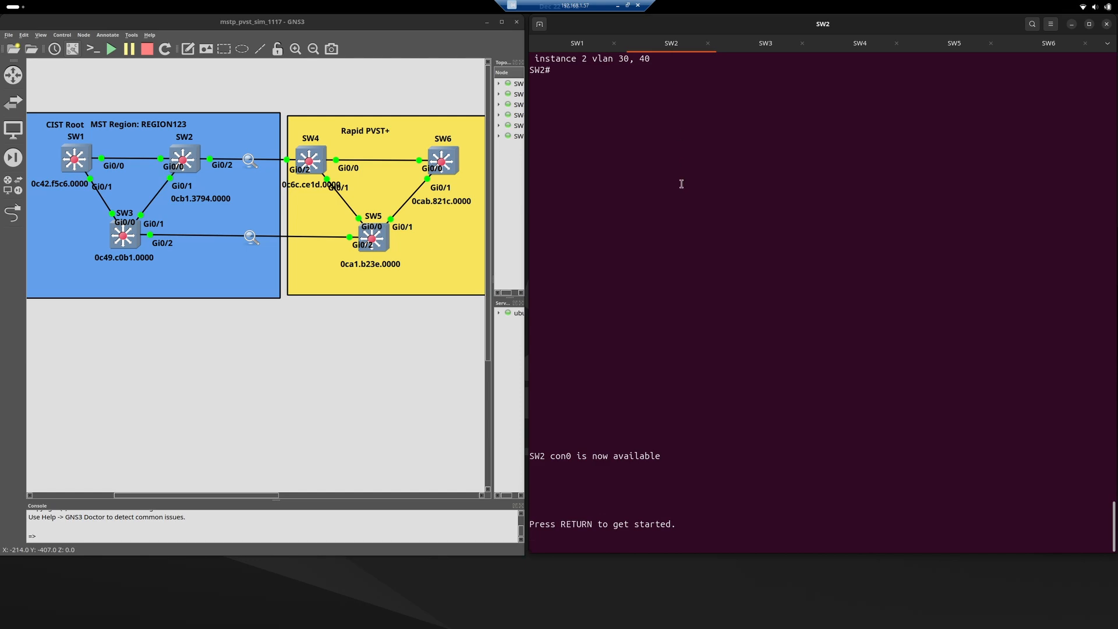
{"action": "key", "text": "Return"}
{"action": "key", "text": "Return"}
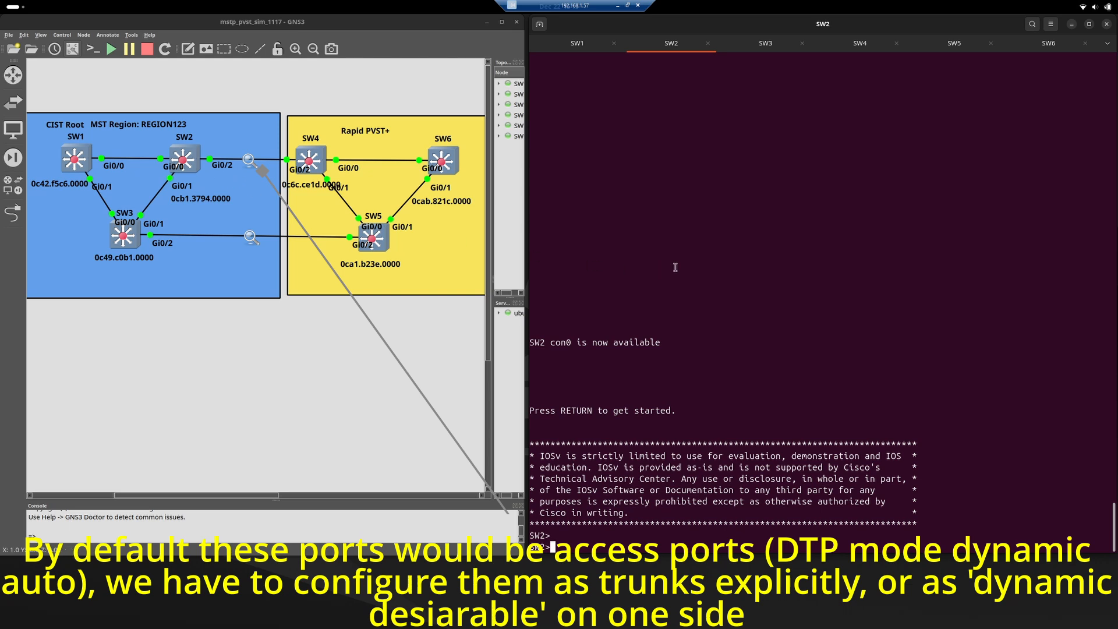
{"action": "type", "text": "en"}
{"action": "key", "text": "Return"}
{"action": "type", "text": "conf t"}
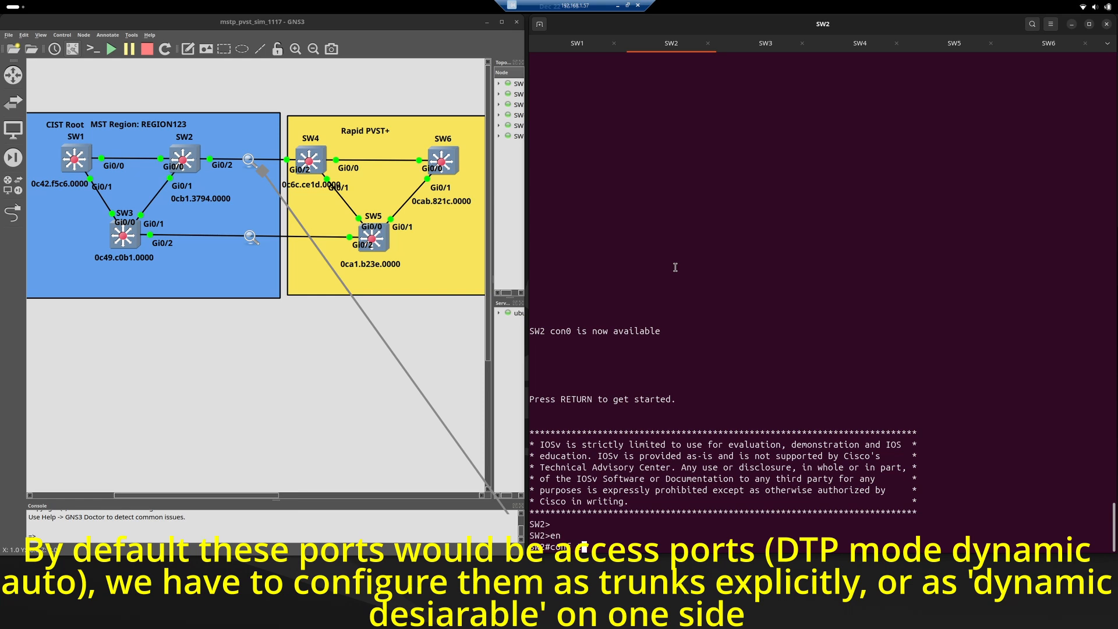
{"action": "key", "text": "Return"}
{"action": "type", "text": "int gi0/"}
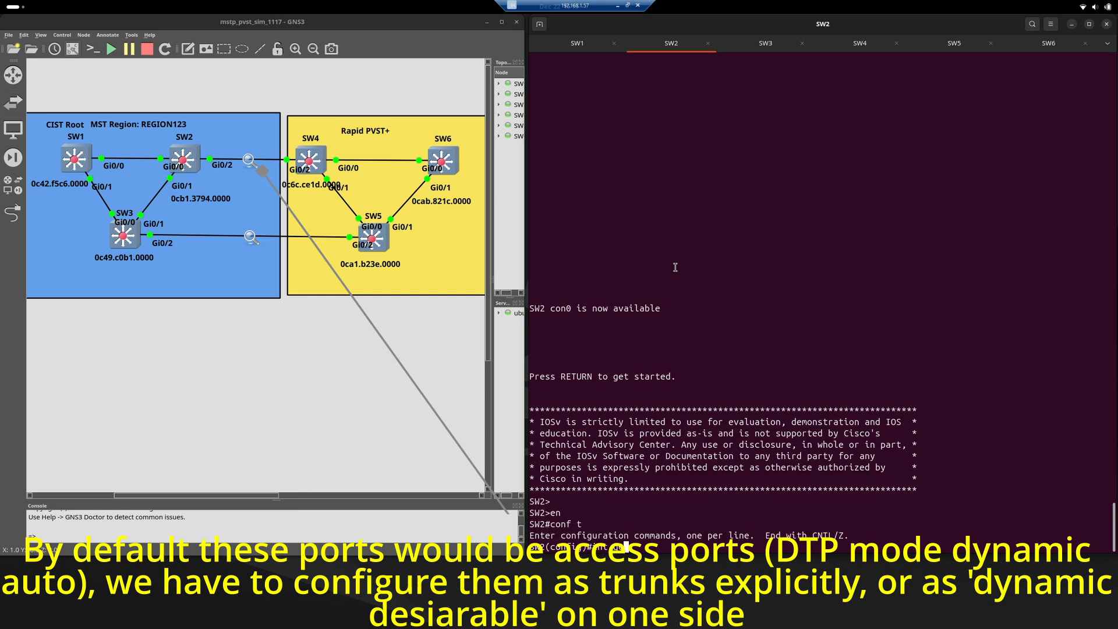
{"action": "type", "text": "2"}
{"action": "key", "text": "Return"}
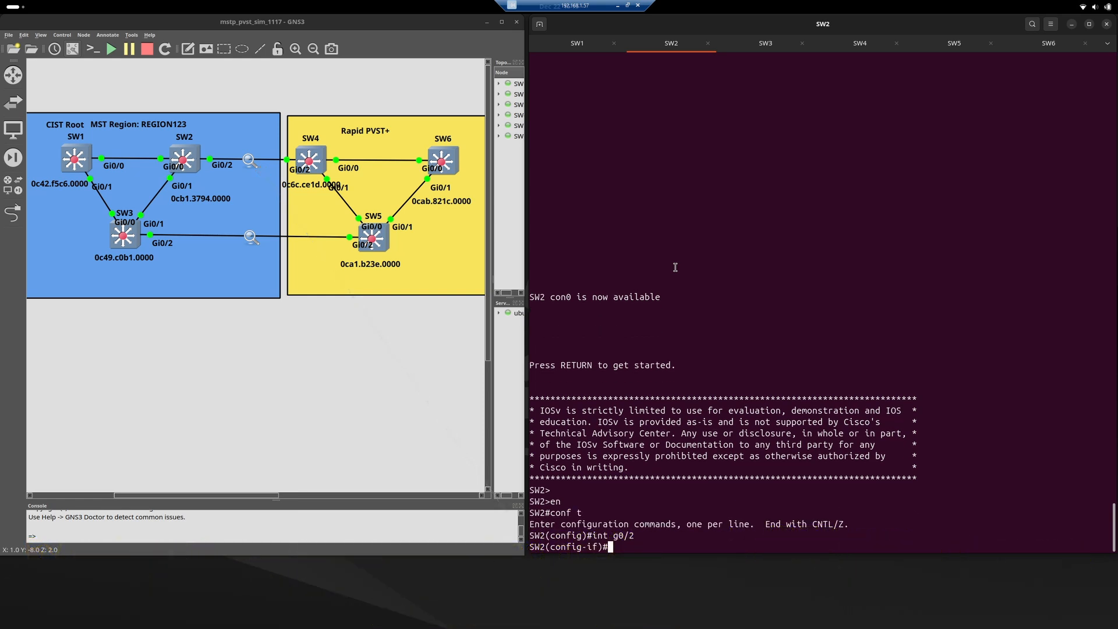
Configure SW2's g0/2 as a static trunk with dot1q encapsulation and enable the interface with "no shut".
{"action": "type", "text": "switchport trunk encap dot1q"}
{"action": "key", "text": "Return"}
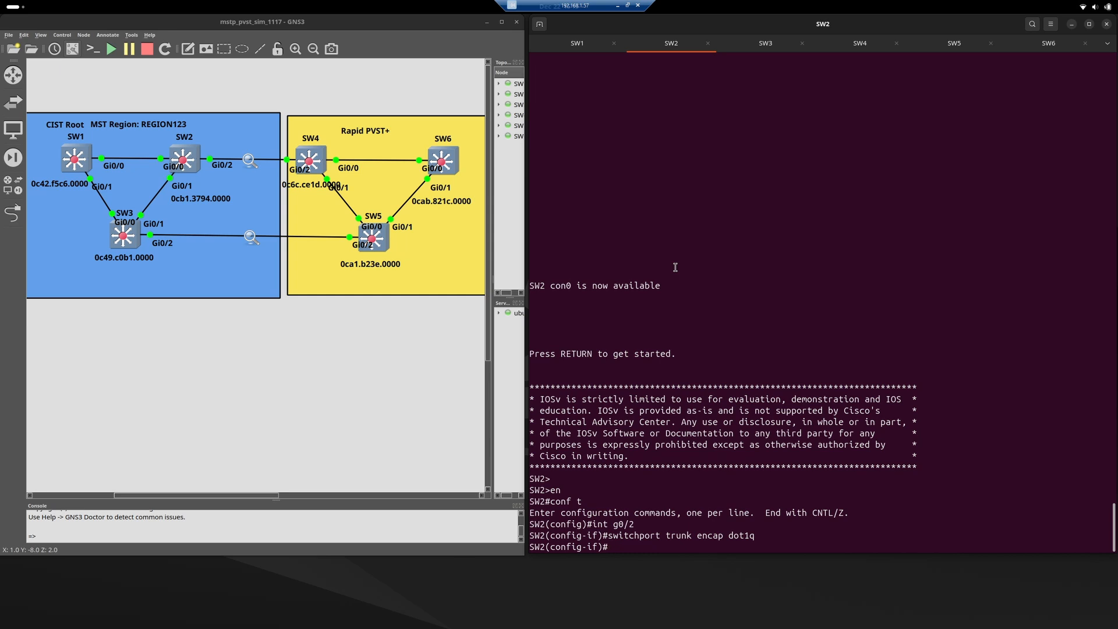
{"action": "type", "text": "switchport mode trunk"}
{"action": "key", "text": "Return"}
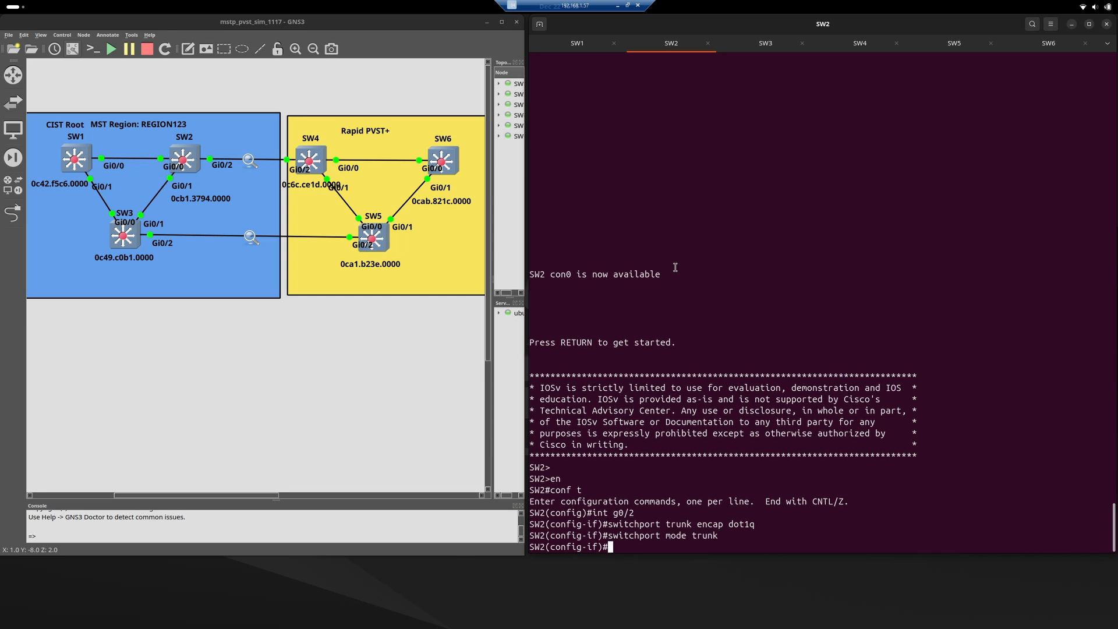
{"action": "type", "text": "no shut"}
{"action": "key", "text": "Return"}
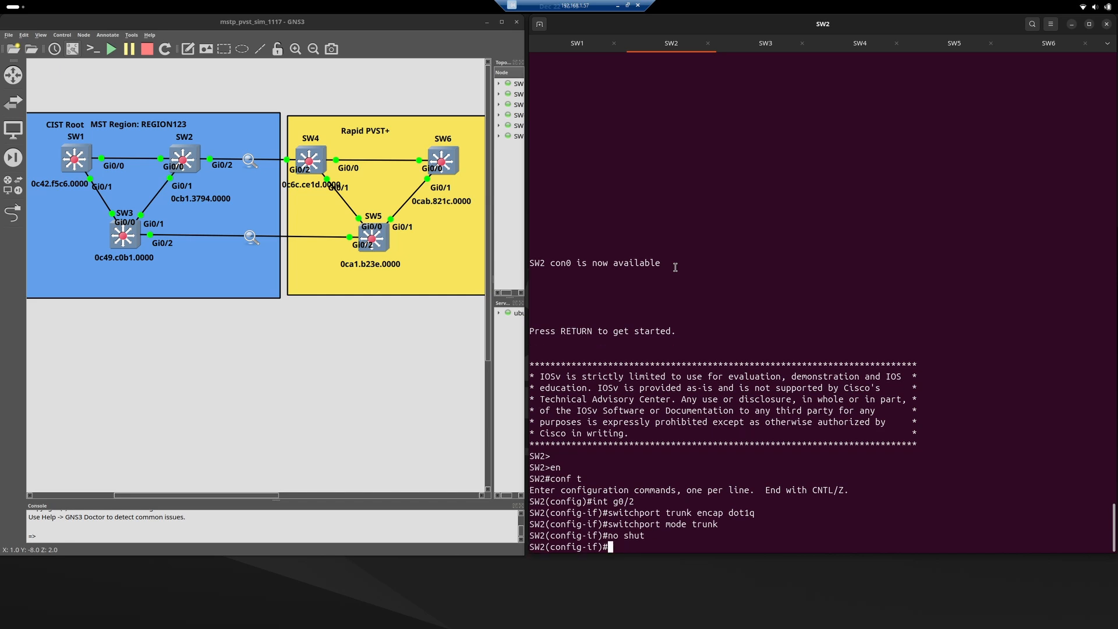
{"action": "key", "text": "Return"}
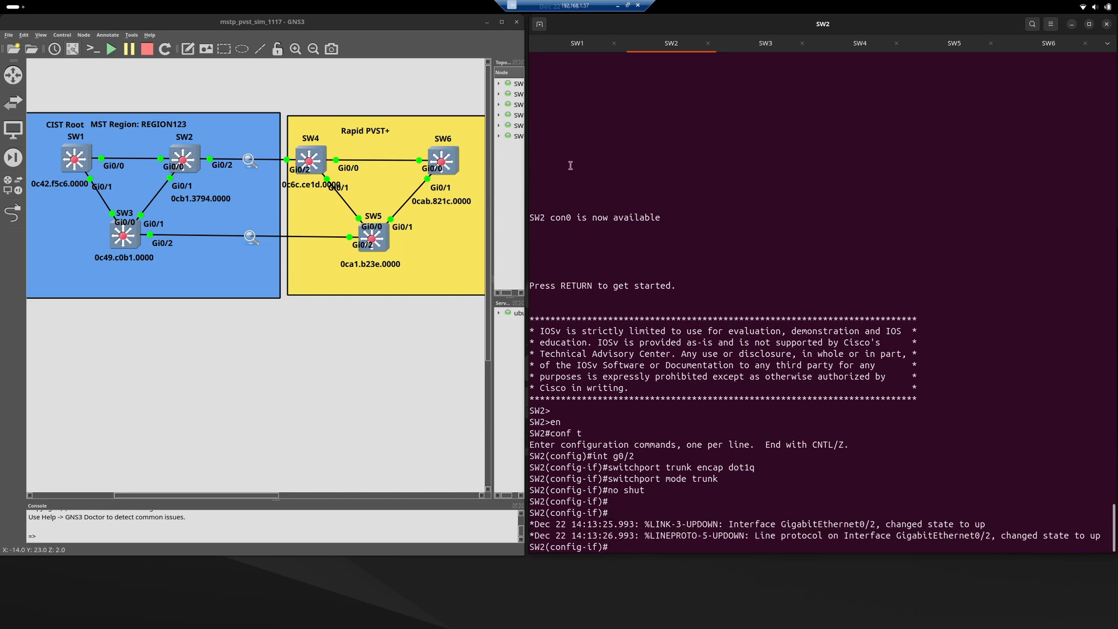
Switch to SW4's console and enter interface configuration mode for g0/2.
{"action": "left_click", "coordinate": [852, 46]}
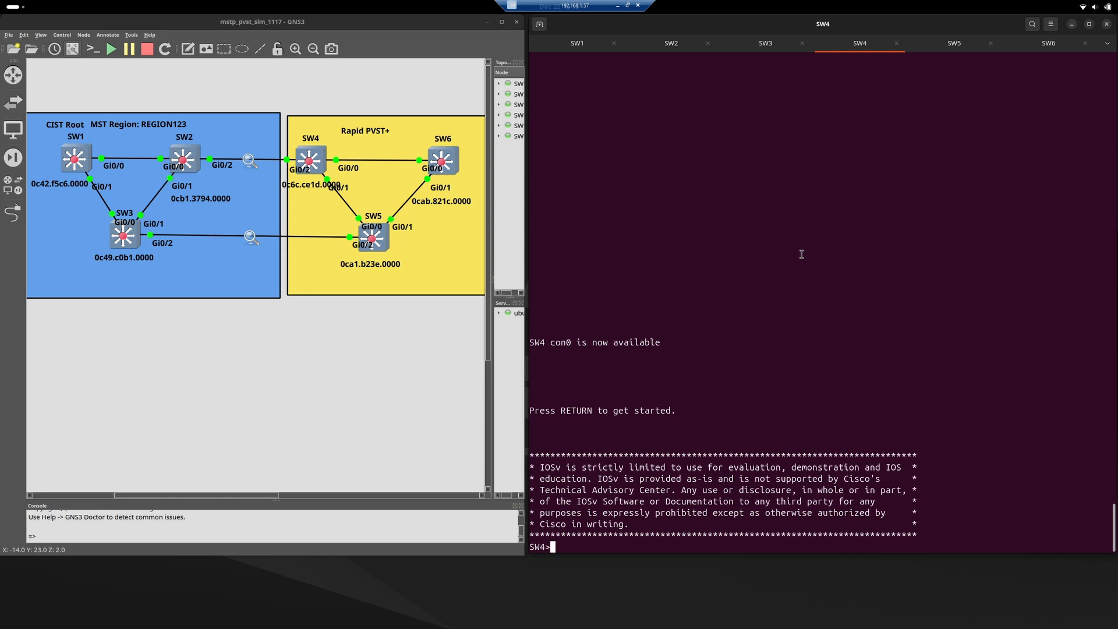
{"action": "key", "text": "Return"}
{"action": "key", "text": "Return"}
{"action": "type", "text": "en"}
{"action": "key", "text": "Return"}
{"action": "type", "text": "conf t"}
{"action": "key", "text": "Return"}
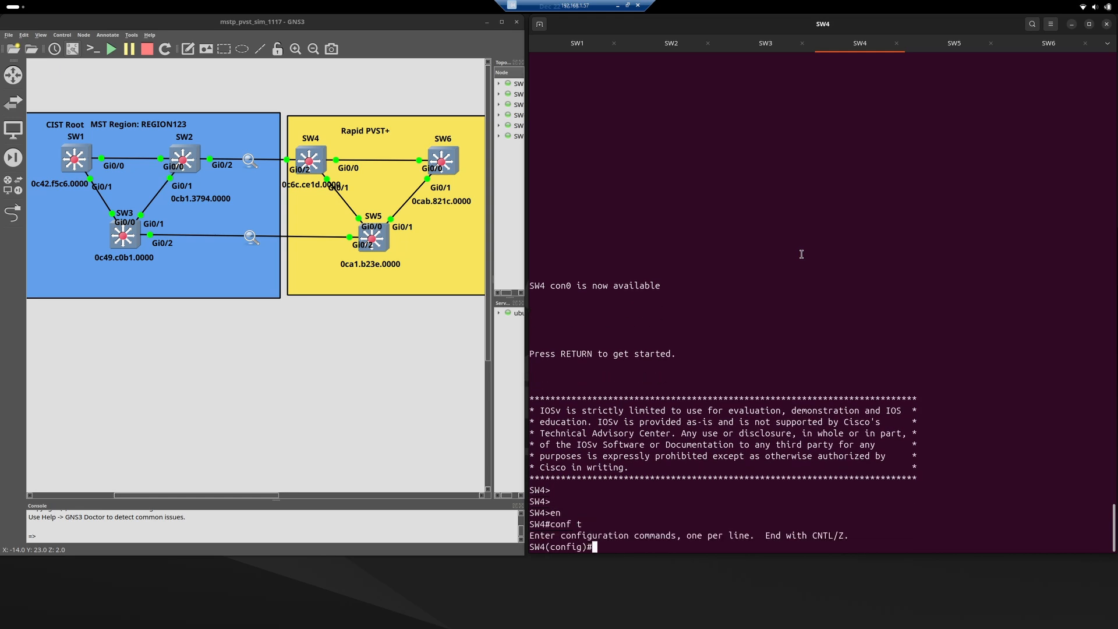
{"action": "type", "text": "int g0/2"}
{"action": "key", "text": "Return"}
Configure SW4's g0/2 as a static trunk with dot1q encapsulation and enable the interface with "no shut".
{"action": "type", "text": "switc"}
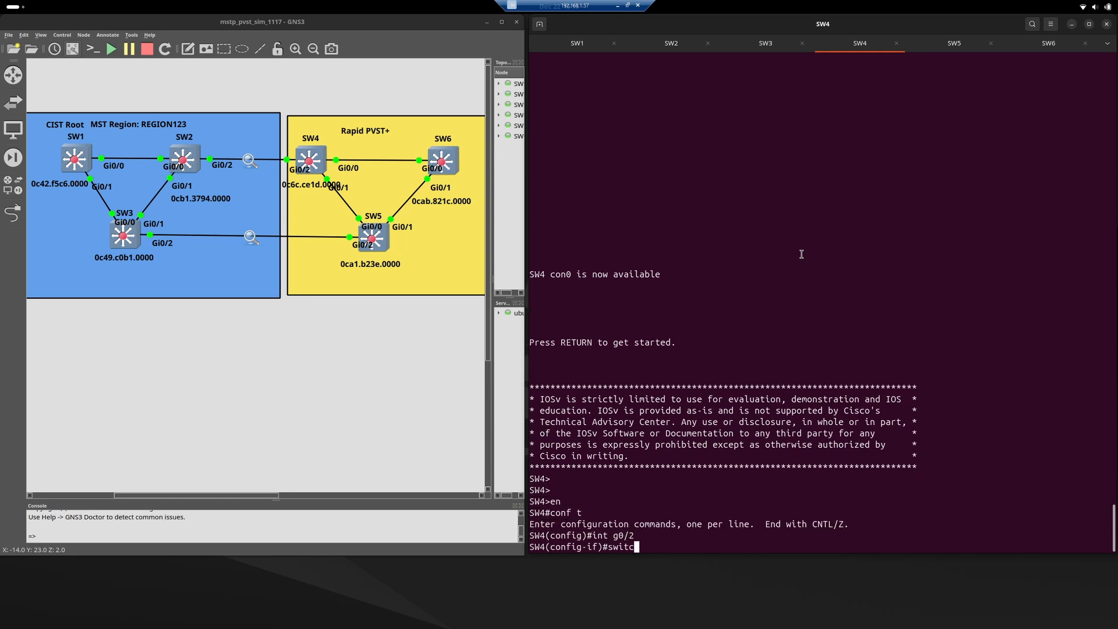
{"action": "type", "text": "hport trunk encap dot1q"}
{"action": "key", "text": "Return"}
{"action": "type", "text": "switchport mode t"}
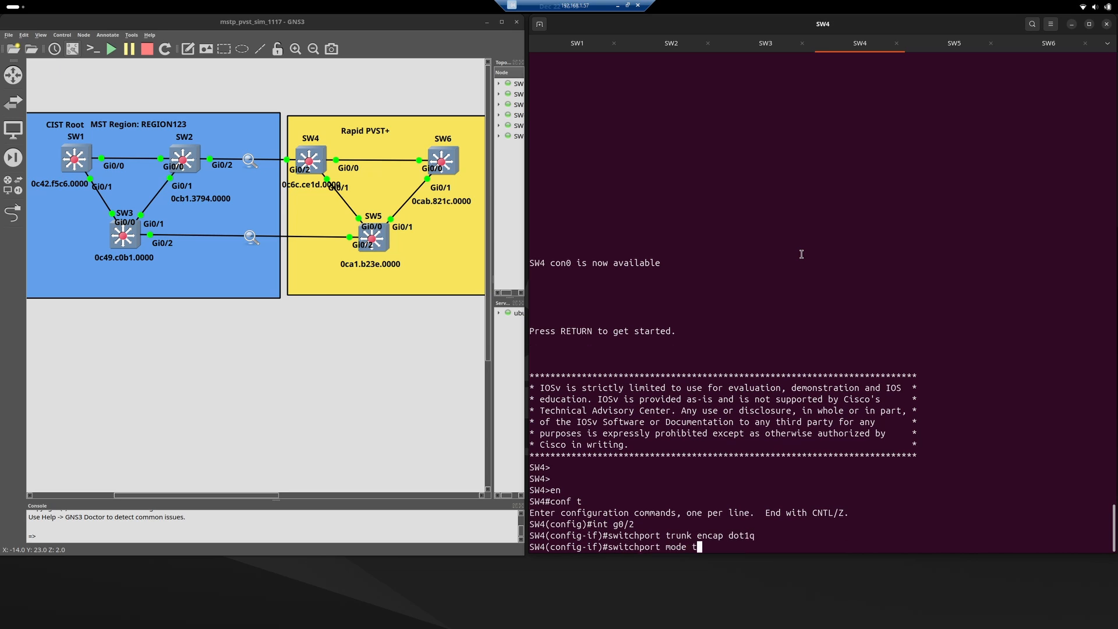
{"action": "type", "text": "runk"}
{"action": "key", "text": "Return"}
{"action": "type", "text": "no shut"}
{"action": "key", "text": "Return"}
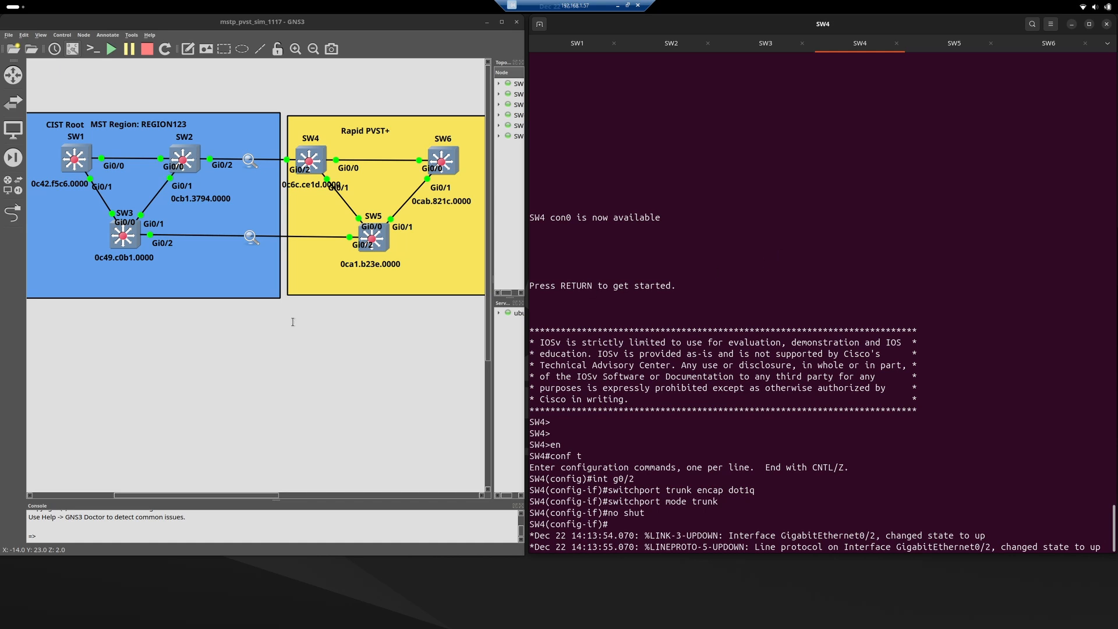
{"action": "left_click", "coordinate": [170, 342]}
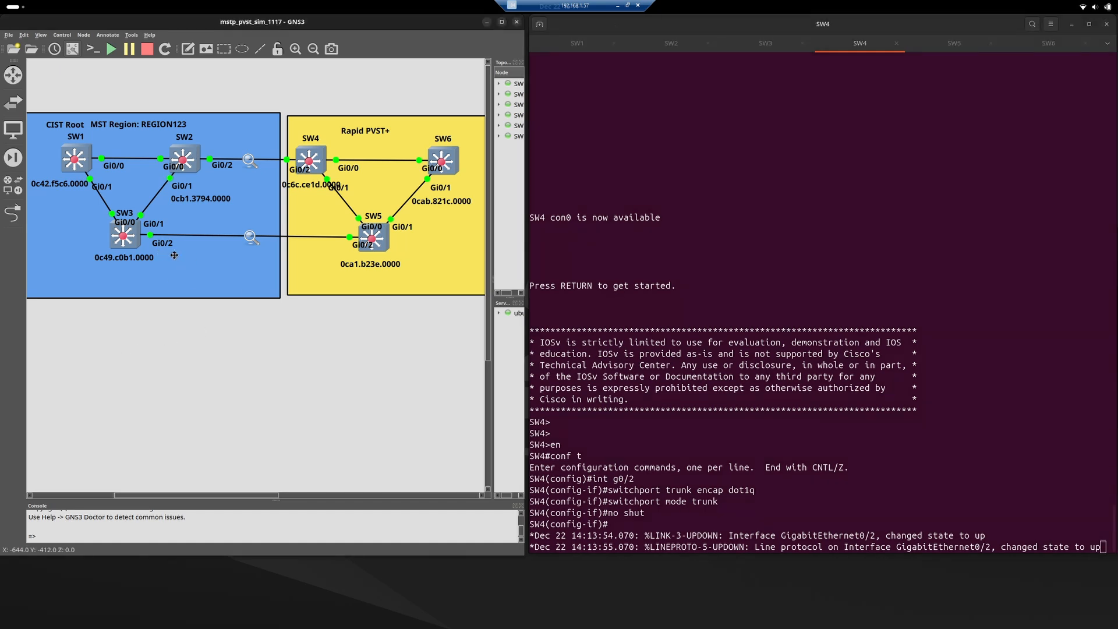
{"action": "left_click", "coordinate": [201, 237]}
{"action": "left_click", "coordinate": [127, 225]}
Switch to SW3's console and enter interface configuration mode for g0/2.
{"action": "left_click", "coordinate": [850, 107]}
{"action": "key", "text": "ctrl+Page_Up"}
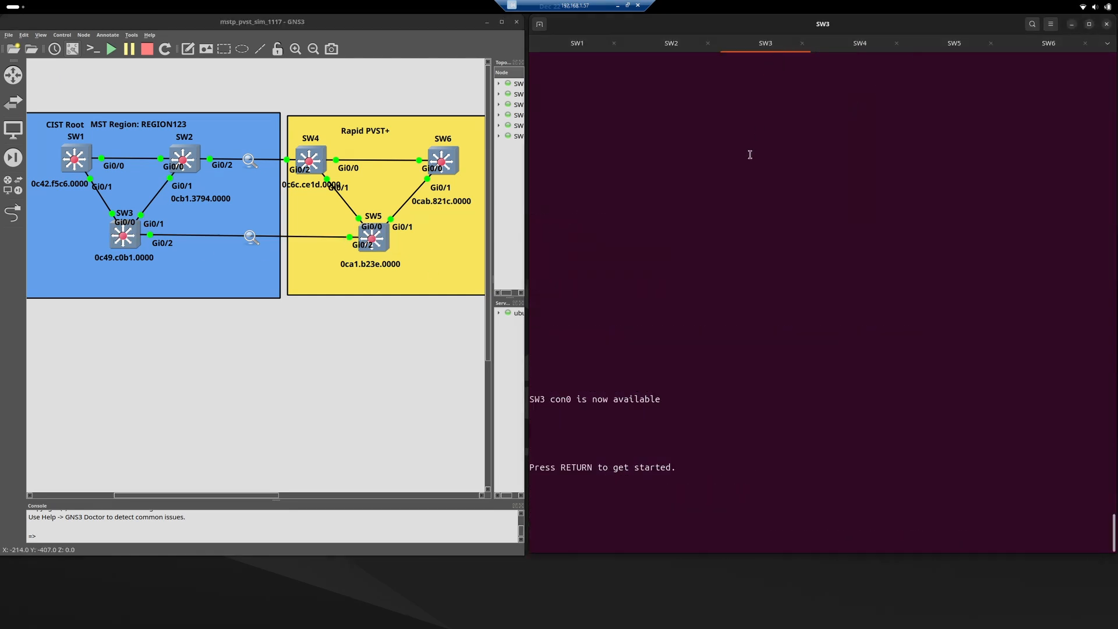
{"action": "key", "text": "Return"}
{"action": "key", "text": "Return"}
{"action": "type", "text": "en"}
{"action": "key", "text": "Return"}
{"action": "type", "text": "conf t"}
{"action": "key", "text": "Return"}
{"action": "type", "text": "int g"}
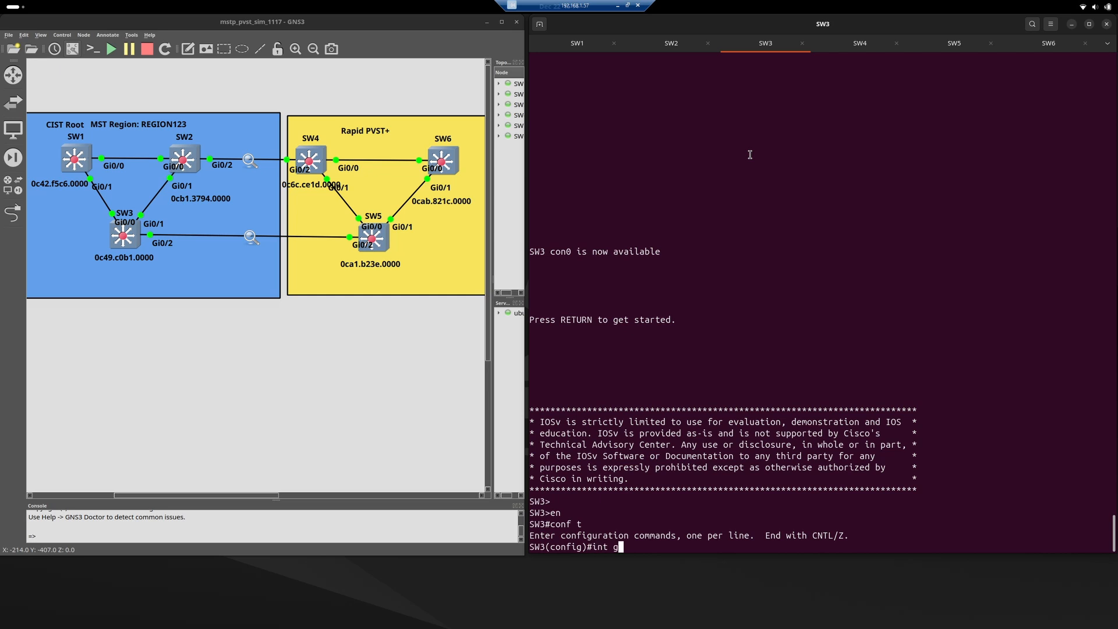
{"action": "type", "text": "0/2"}
{"action": "key", "text": "Return"}
Configure SW3's g0/2 as a static trunk with dot1q encapsulation and enable the interface with "no shut".
{"action": "type", "text": "switchport trunk e"}
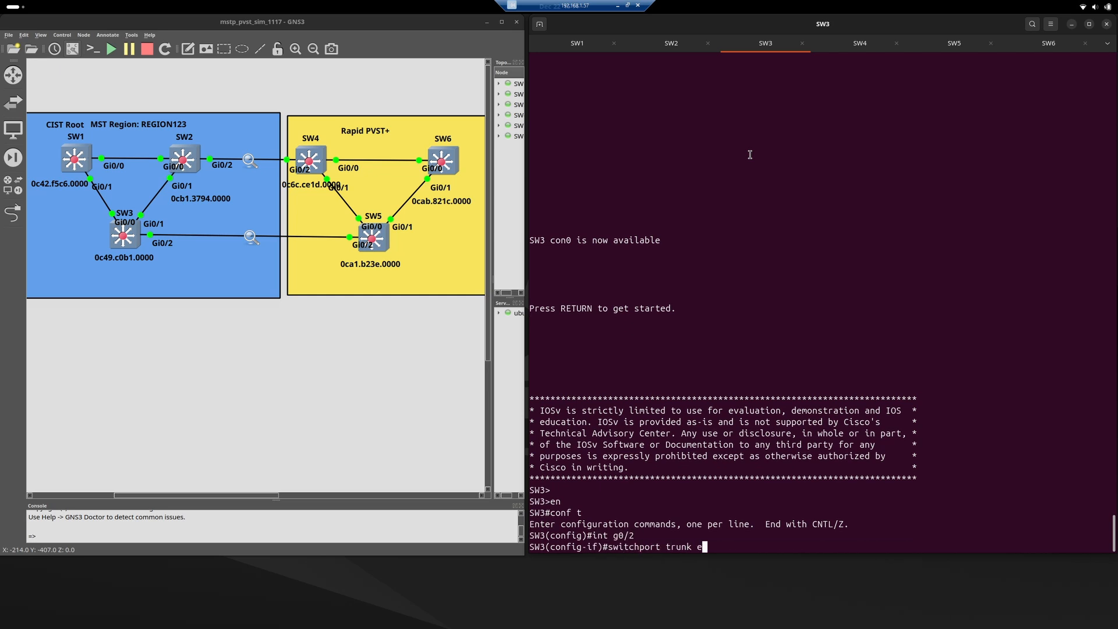
{"action": "type", "text": "ncap dot1q"}
{"action": "key", "text": "Return"}
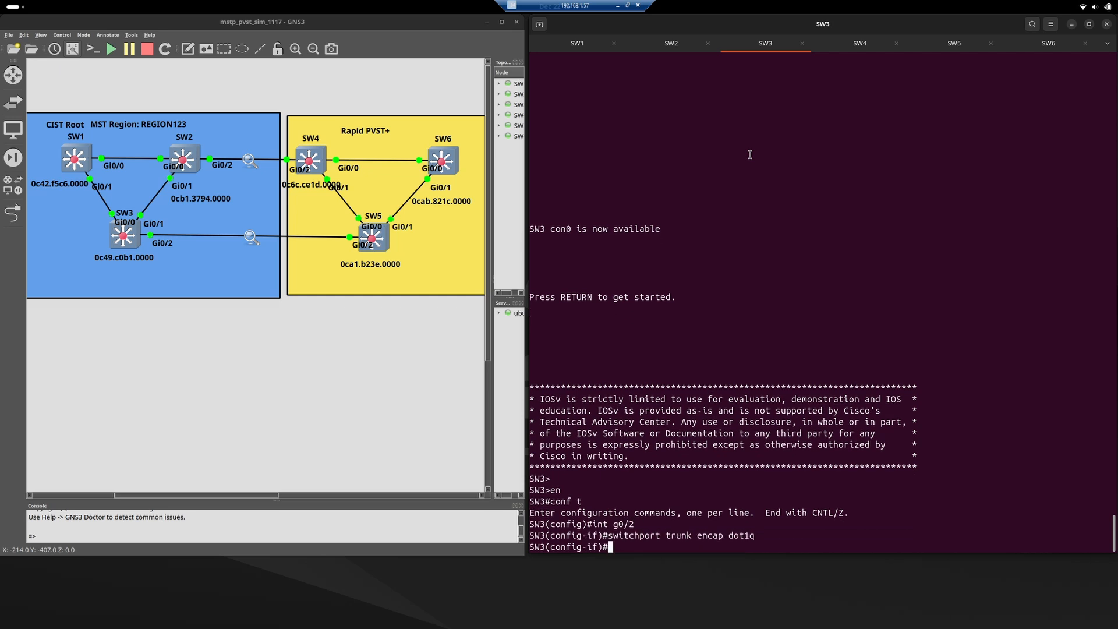
{"action": "type", "text": "switchport mode trunk"}
{"action": "key", "text": "Return"}
{"action": "type", "text": "no shut"}
{"action": "key", "text": "Return"}
Switch to SW5's console and enter interface configuration mode for g0/2.
{"action": "key", "text": "alt+5"}
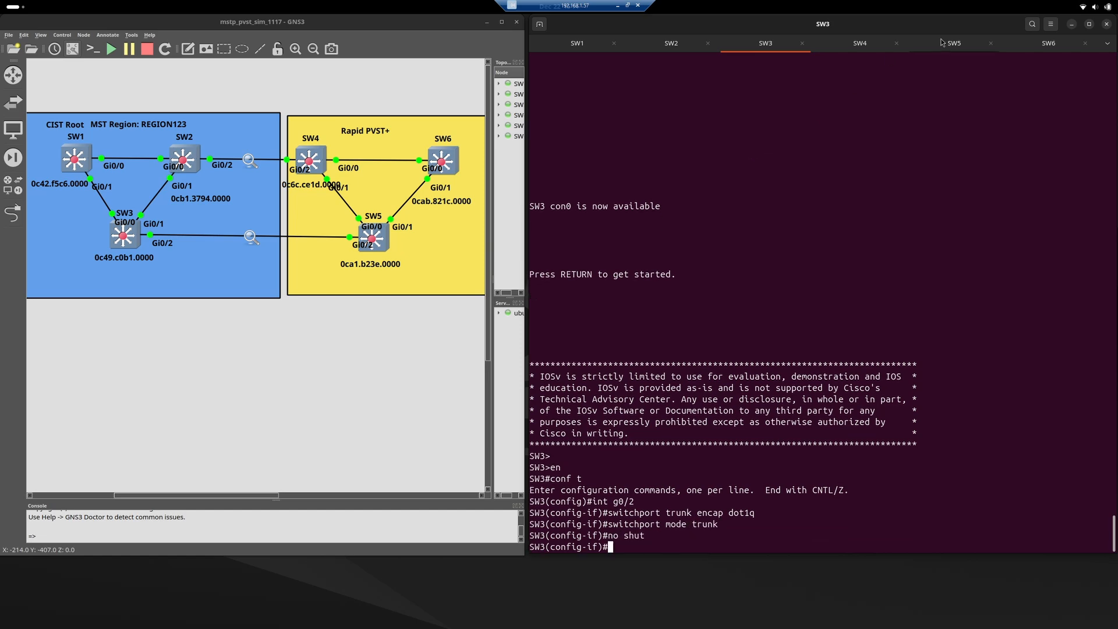
{"action": "key", "text": "Return"}
{"action": "key", "text": "Return"}
{"action": "type", "text": "en"}
{"action": "key", "text": "Return"}
{"action": "type", "text": "conf t"}
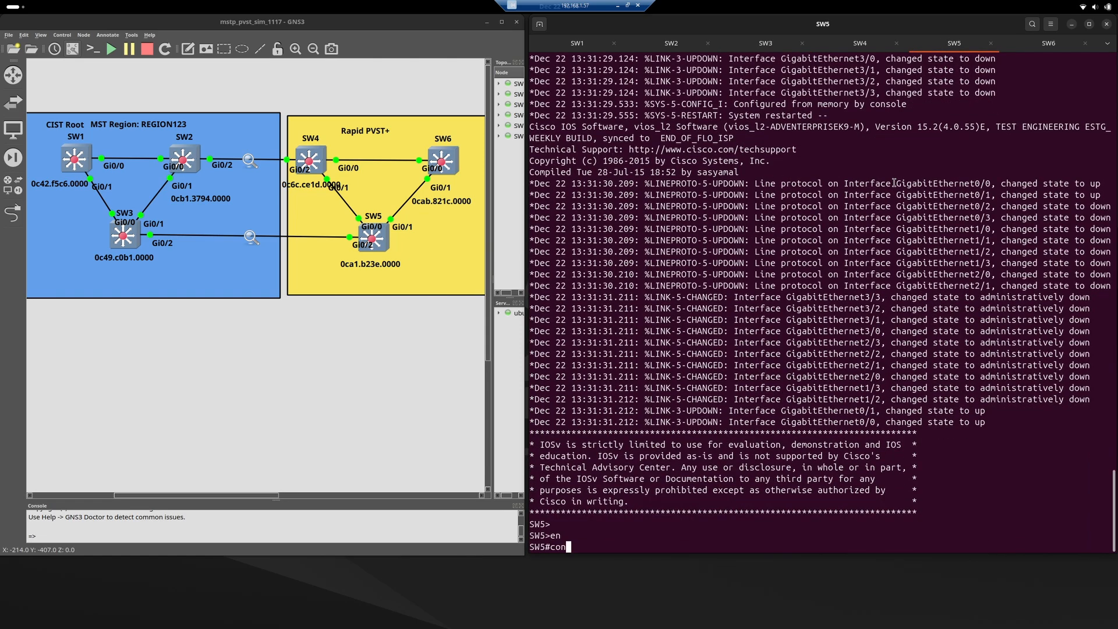
{"action": "key", "text": "Return"}
{"action": "type", "text": "int g0/2"}
{"action": "key", "text": "Return"}
Configure SW5's g0/2 as a static trunk with dot1q encapsulation and enable the interface with "no shut".
{"action": "type", "text": "switch"}
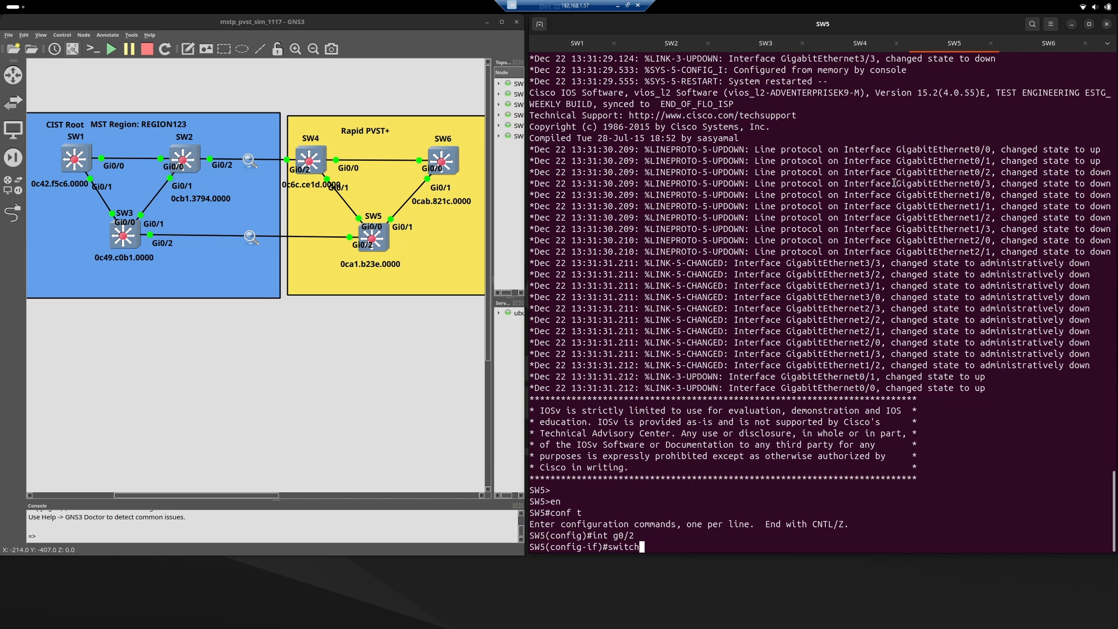
{"action": "type", "text": "port trunk encap dot1q"}
{"action": "key", "text": "Return"}
{"action": "type", "text": "switchport mode trunk"}
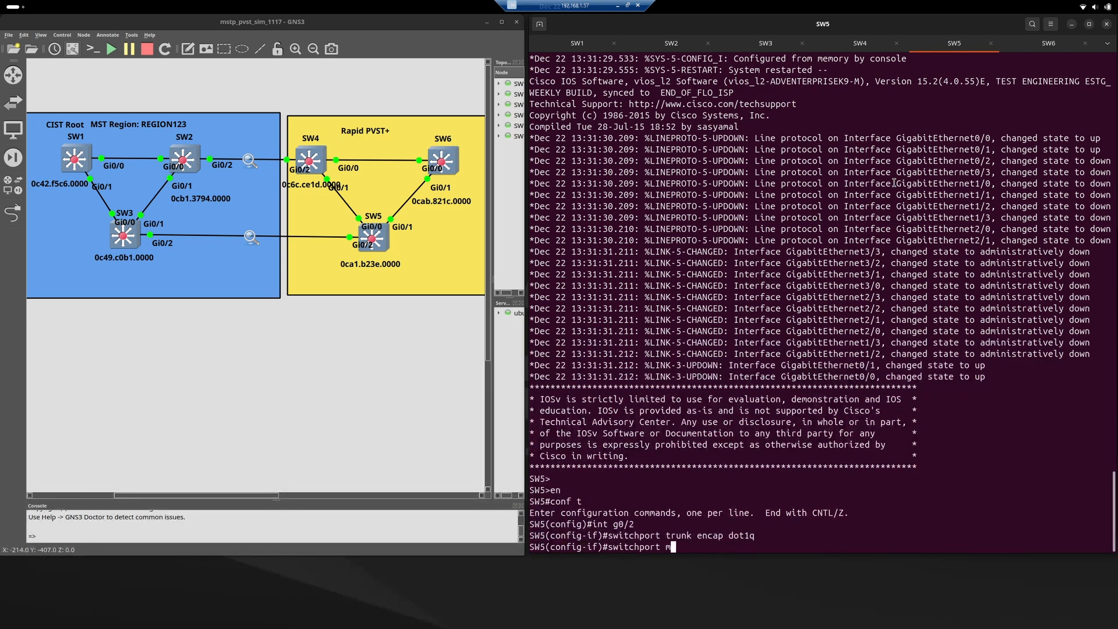
{"action": "key", "text": "Return"}
{"action": "type", "text": "no shut"}
{"action": "key", "text": "Return"}
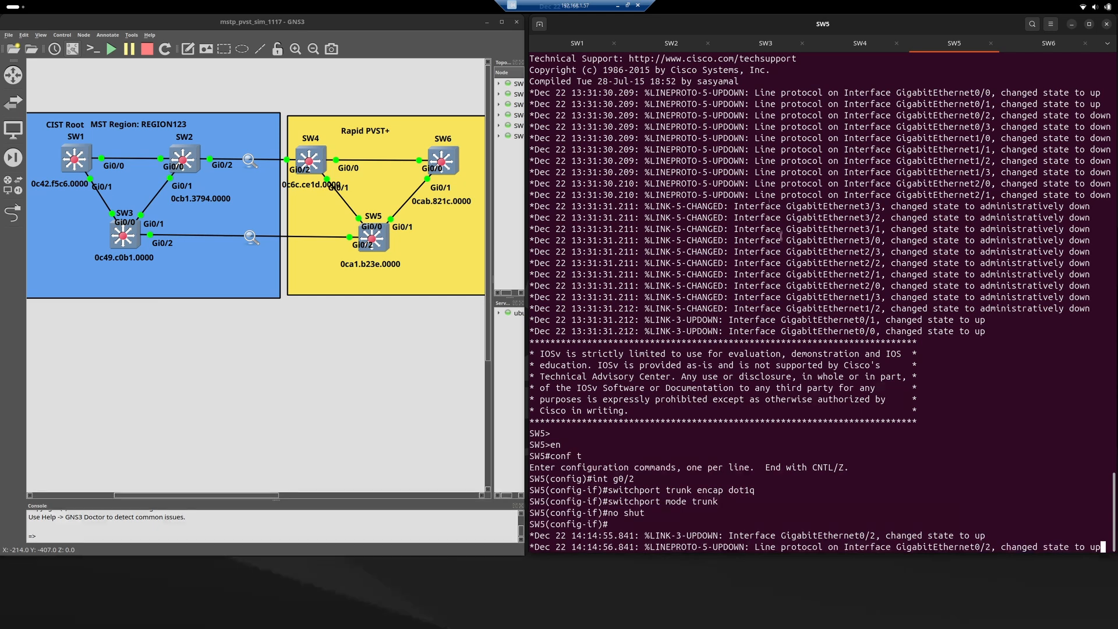
Display the MST details on SW1 with "show spanning-tree mst" and highlight the Root line under MST0.
{"action": "left_click", "coordinate": [576, 46]}
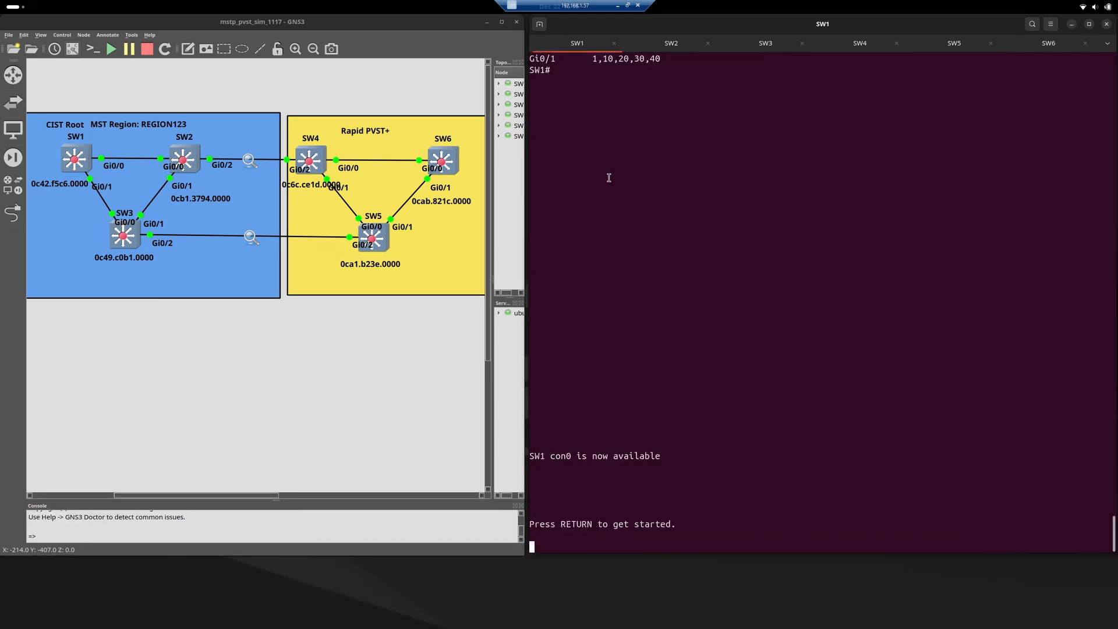
{"action": "key", "text": "Return"}
{"action": "key", "text": "Return"}
{"action": "type", "text": "en"}
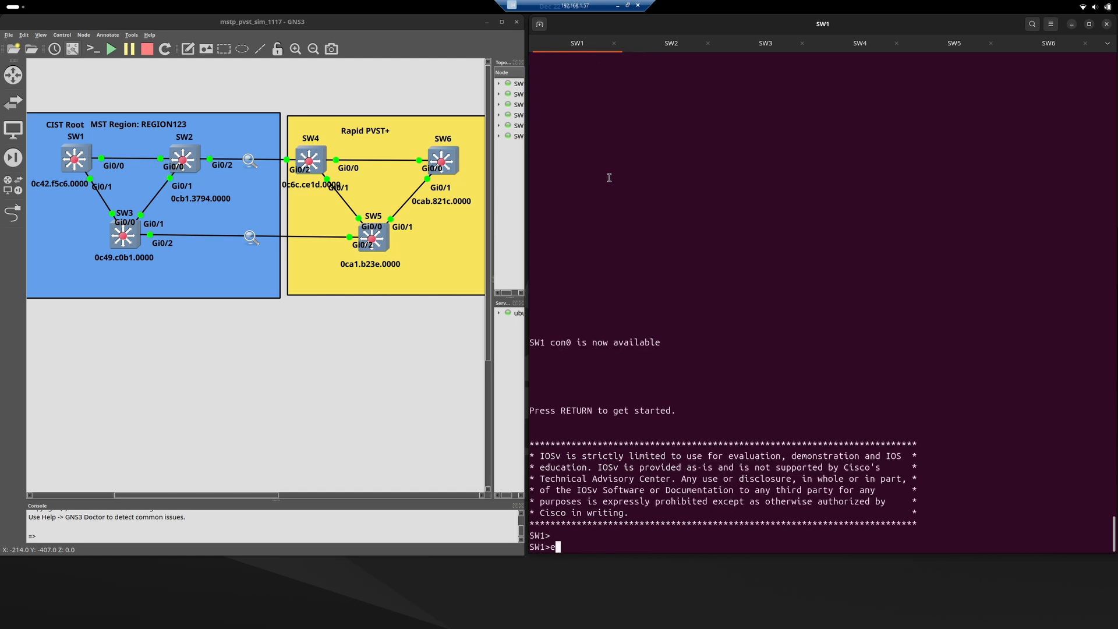
{"action": "key", "text": "Return"}
{"action": "type", "text": "show sp"}
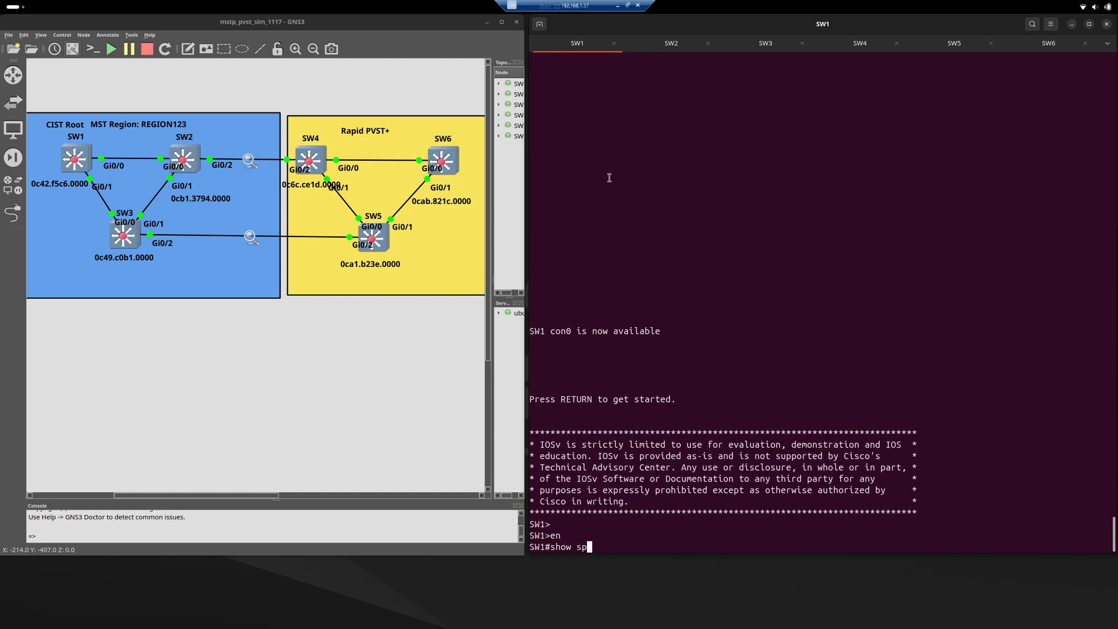
{"action": "key", "text": "Tab"}
{"action": "type", "text": "mst"}
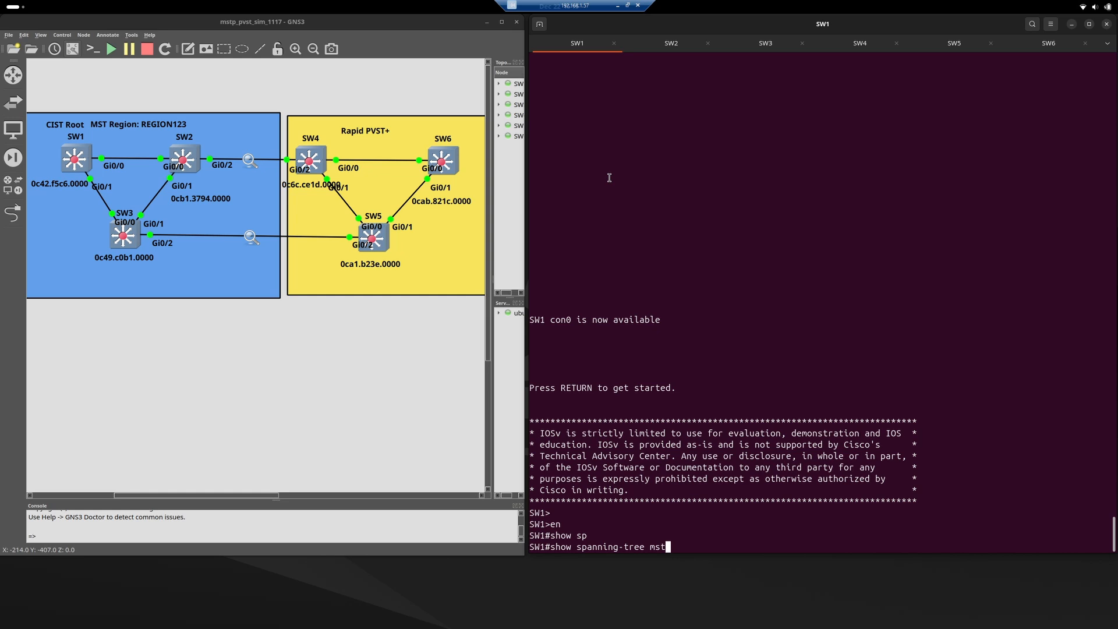
{"action": "key", "text": "Return"}
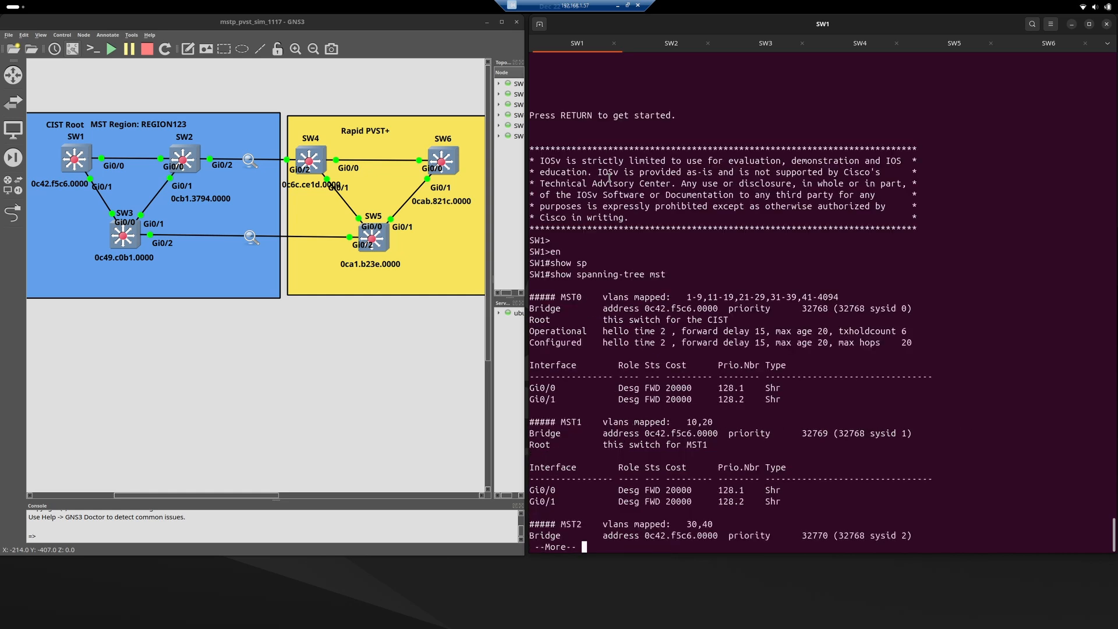
{"action": "triple_click", "coordinate": [549, 320]}
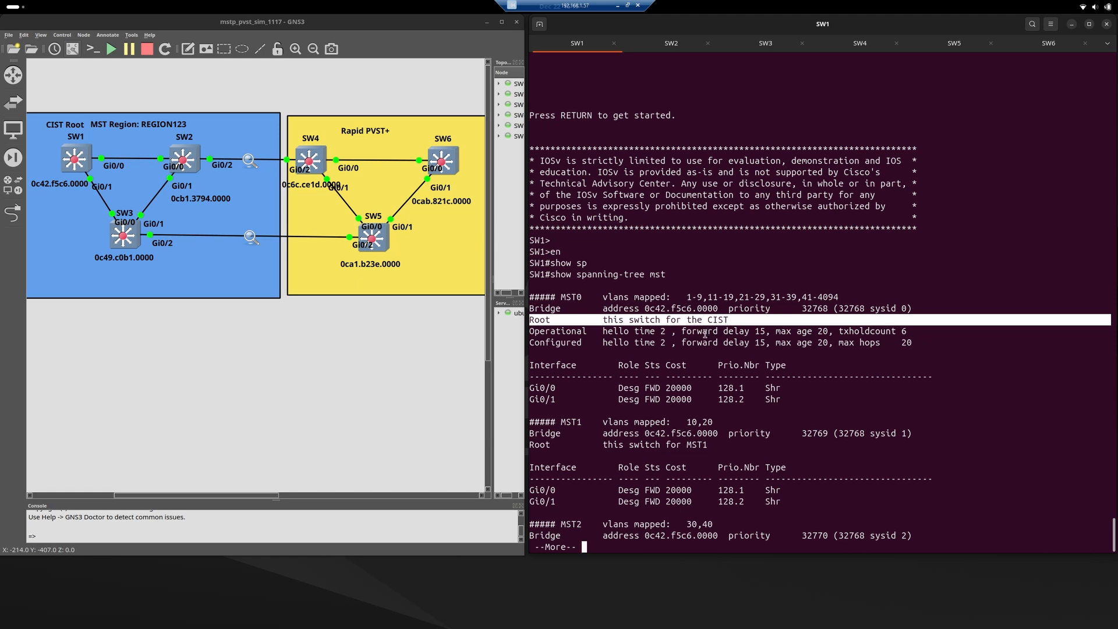
Clear the highlighting on SW1 and page through the remaining MST output back to the prompt.
{"action": "left_click", "coordinate": [707, 334]}
{"action": "key", "text": "Return"}
{"action": "key", "text": "Return"}
{"action": "key", "text": "Return"}
{"action": "key", "text": "Return"}
{"action": "key", "text": "Return"}
{"action": "key", "text": "Return"}
{"action": "key", "text": "Return"}
{"action": "key", "text": "Return"}
{"action": "key", "text": "Return"}
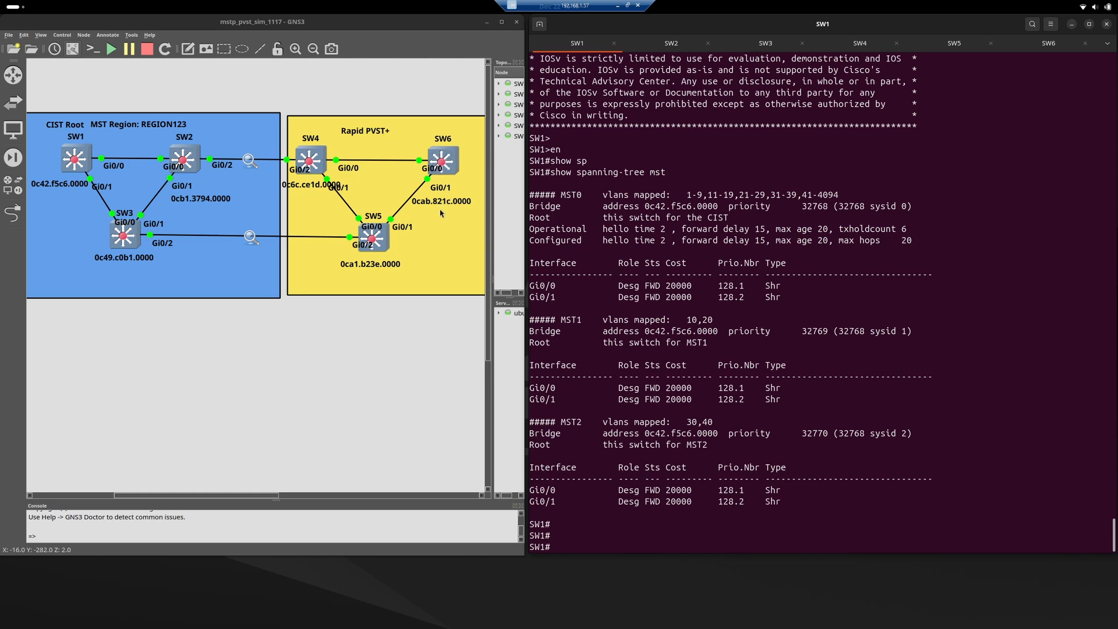
Switch to SW6's console, enter privileged mode with "en" and display its per-VLAN state with "show spanning-tree".
{"action": "left_click", "coordinate": [1038, 47]}
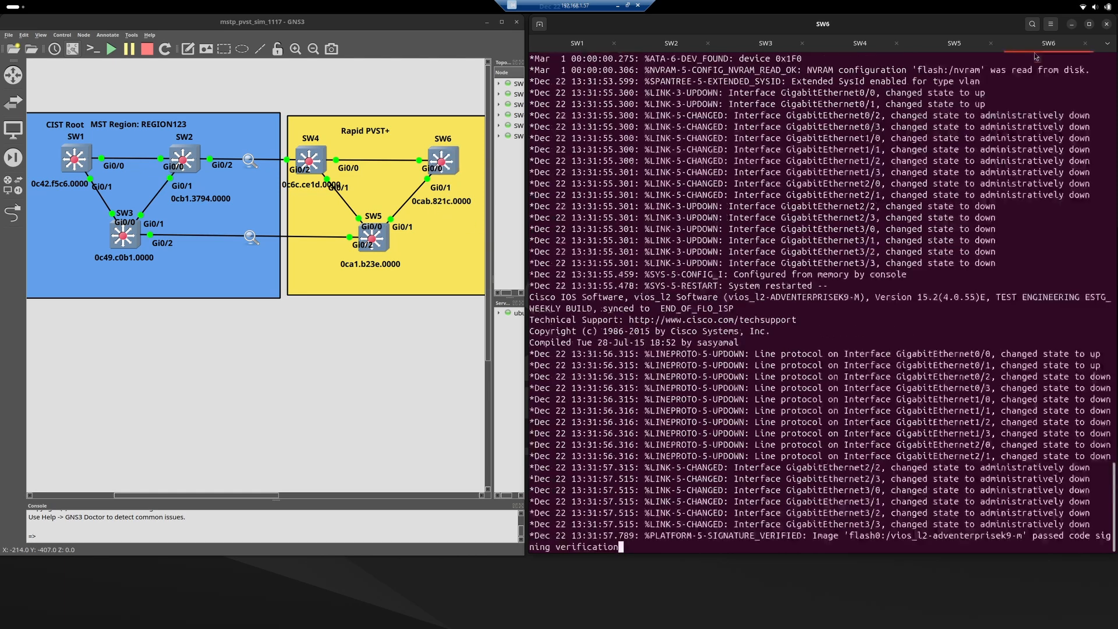
{"action": "key", "text": "Return"}
{"action": "key", "text": "Return"}
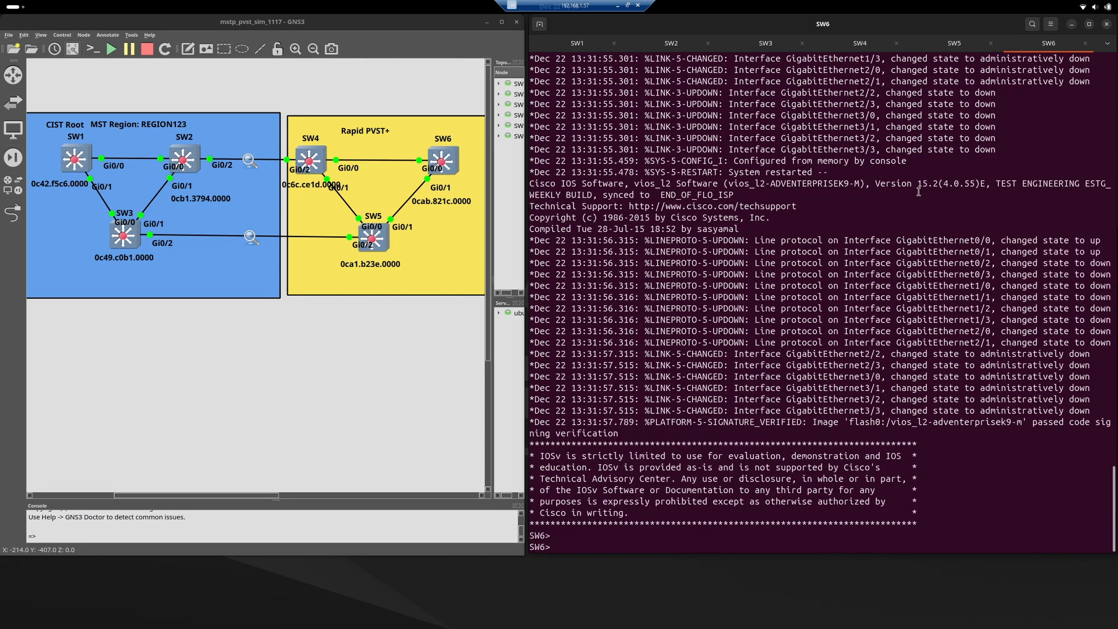
{"action": "type", "text": "en"}
{"action": "key", "text": "Return"}
{"action": "type", "text": "ow span"}
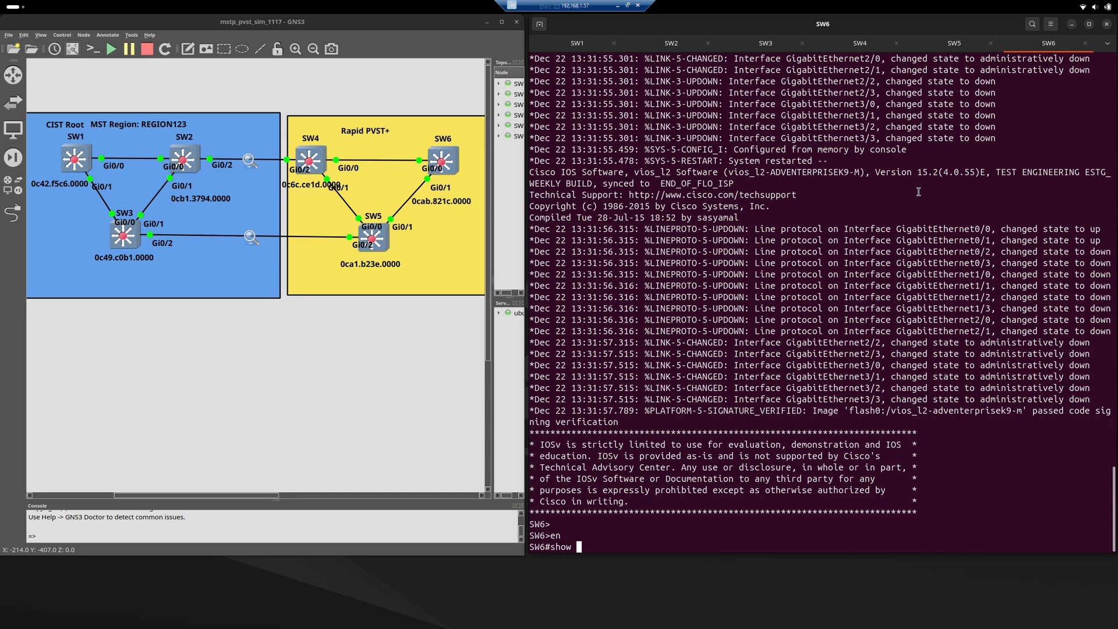
{"action": "key", "text": "Tab"}
{"action": "key", "text": "Return"}
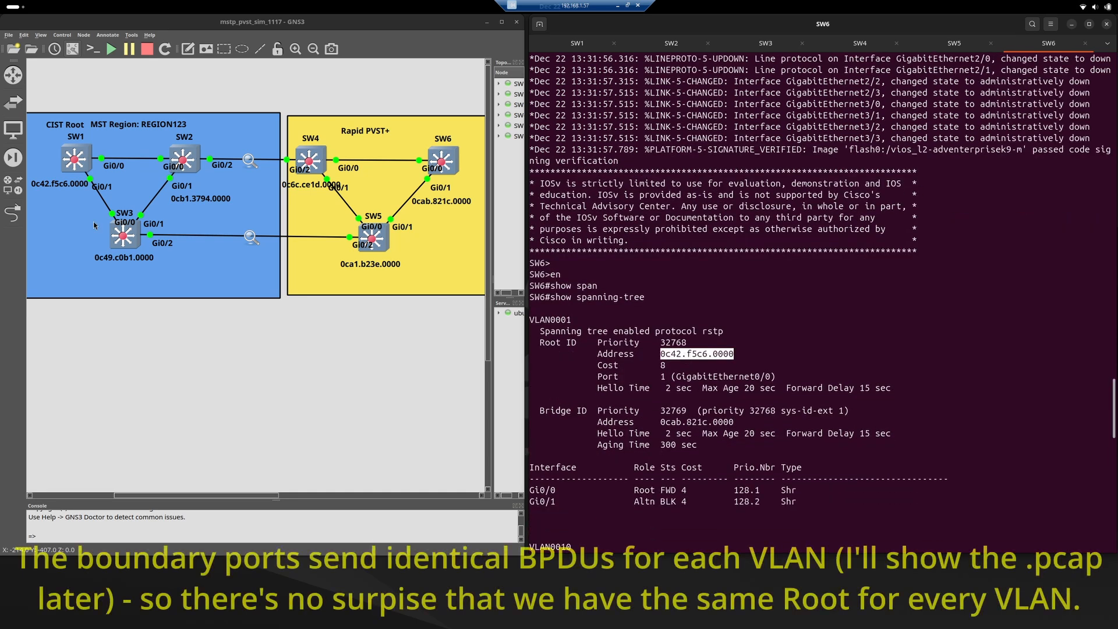
Highlight the Root ID address under VLAN0001 in SW6's output, and continue to the VLAN0010 section.
{"action": "triple_click", "coordinate": [696, 353]}
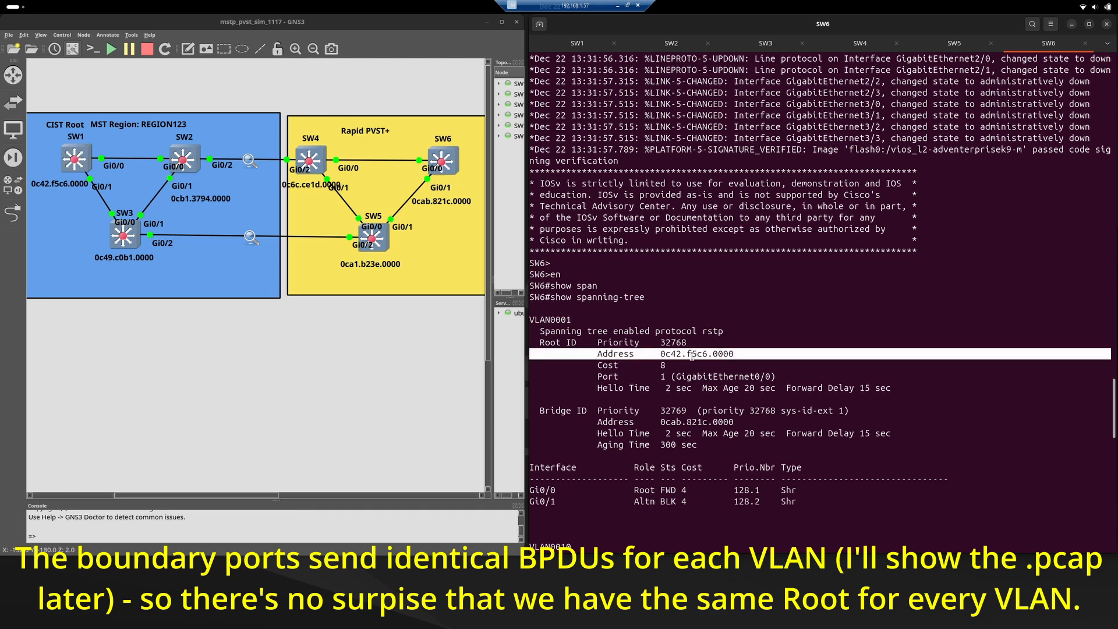
{"action": "left_click_drag", "start_coordinate": [696, 353], "coordinate": [662, 319]}
{"action": "left_click", "coordinate": [662, 319]}
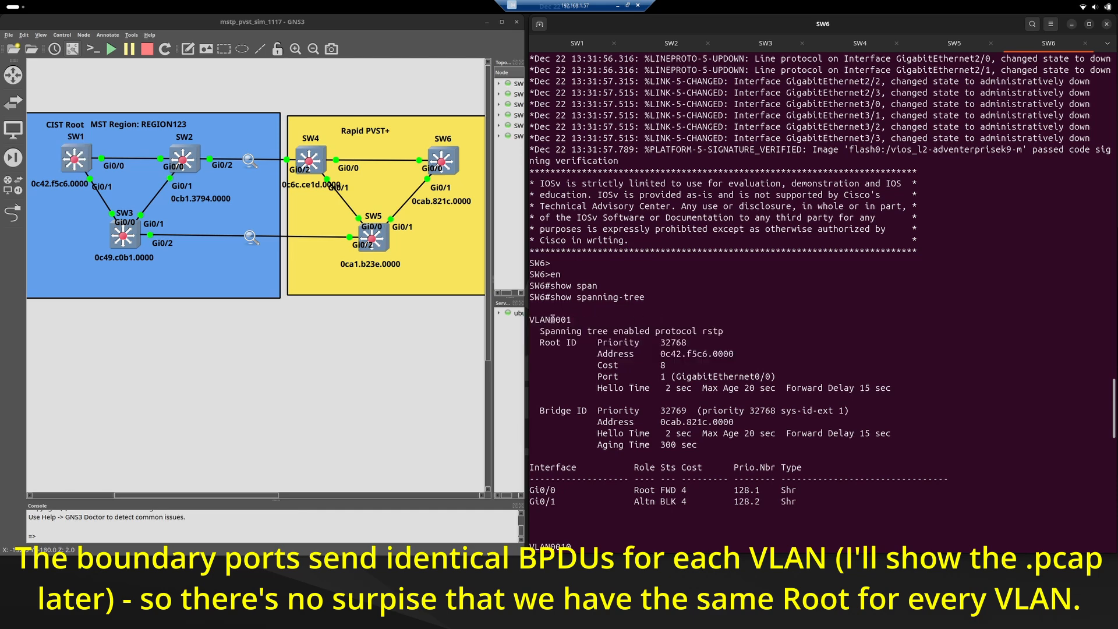
{"action": "scroll", "coordinate": [635, 336], "scroll_direction": "down", "scroll_amount": 5}
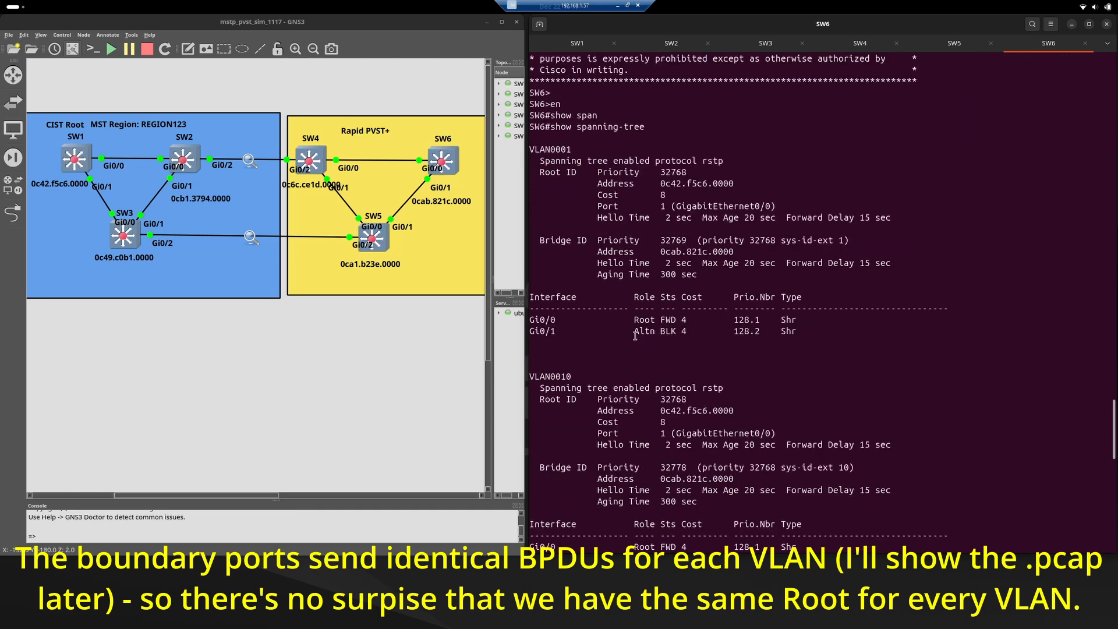
{"action": "scroll", "coordinate": [627, 335], "scroll_direction": "down", "scroll_amount": 2}
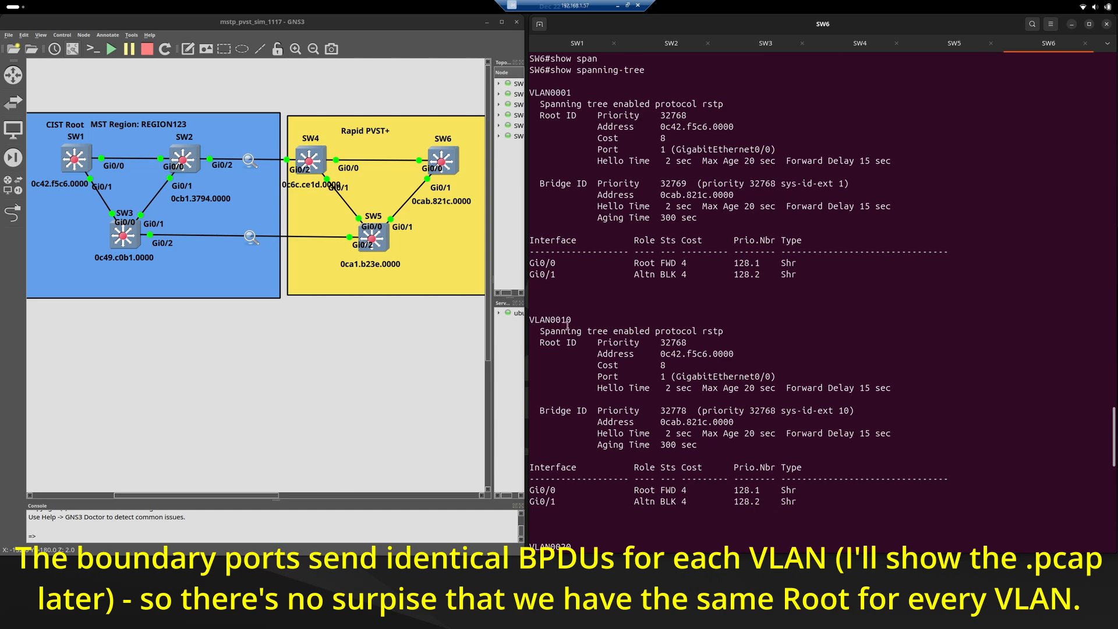
Compare the remaining VLANs on SW6 by highlighting the VLAN0010 section and each following VLAN's root address line.
{"action": "left_click_drag", "start_coordinate": [530, 320], "coordinate": [641, 502]}
{"action": "scroll", "coordinate": [626, 317], "scroll_direction": "down", "scroll_amount": 10}
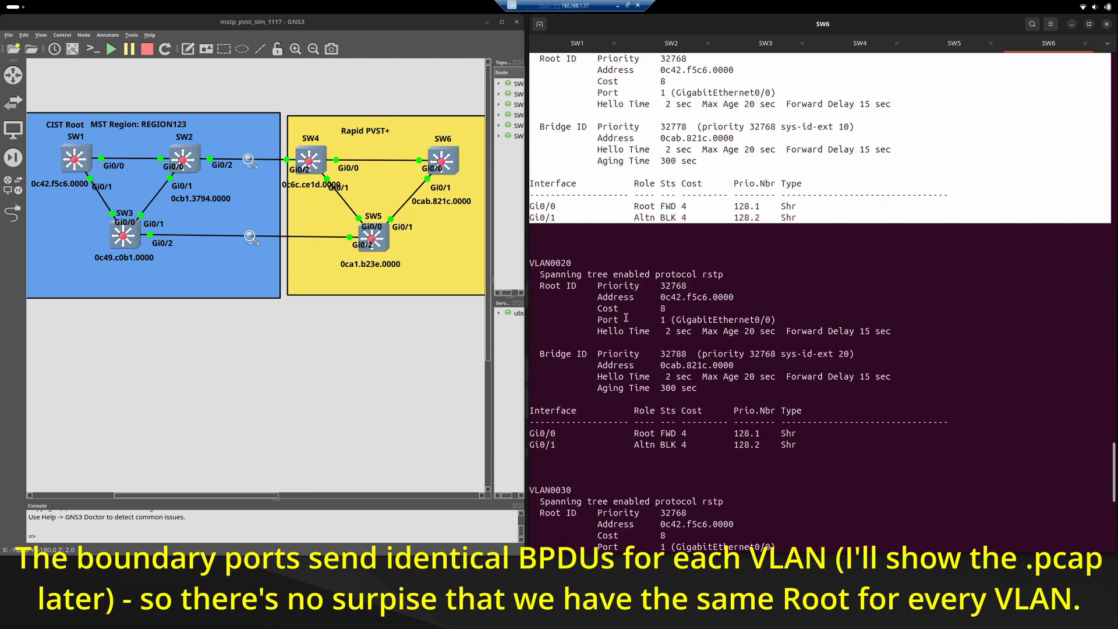
{"action": "triple_click", "coordinate": [671, 302]}
{"action": "scroll", "coordinate": [674, 350], "scroll_direction": "down", "scroll_amount": 5}
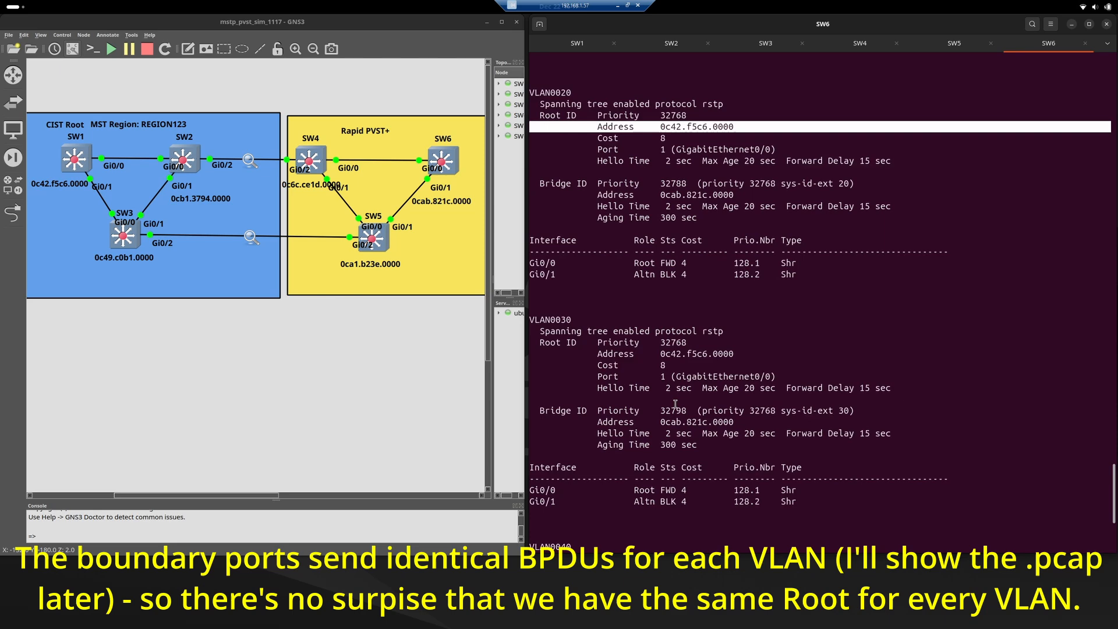
{"action": "triple_click", "coordinate": [672, 354]}
{"action": "scroll", "coordinate": [670, 358], "scroll_direction": "down", "scroll_amount": 7}
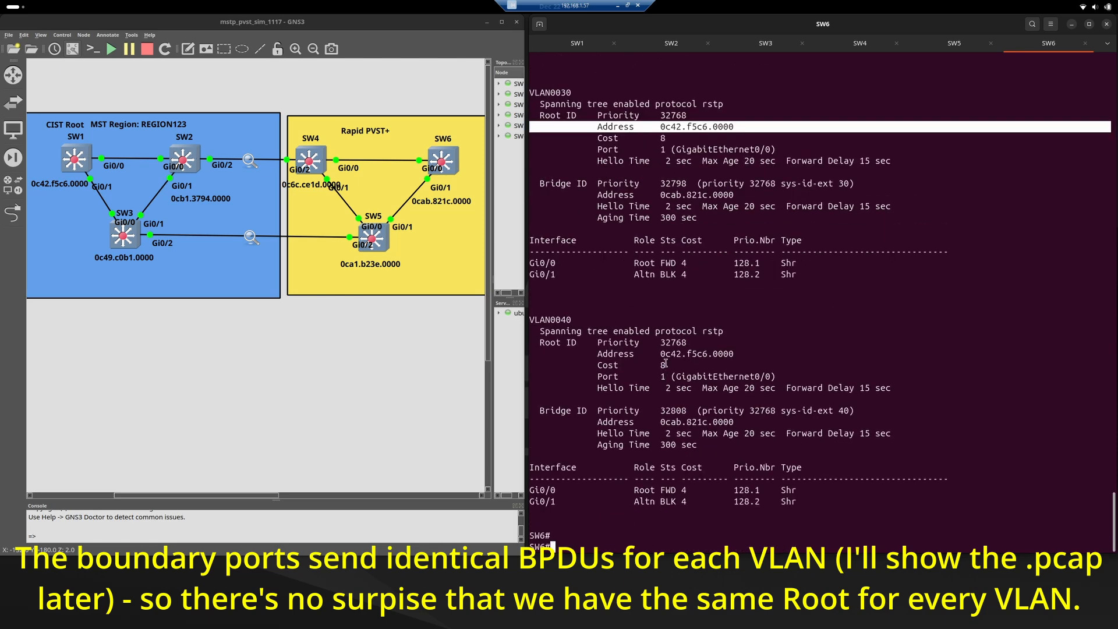
{"action": "triple_click", "coordinate": [666, 353]}
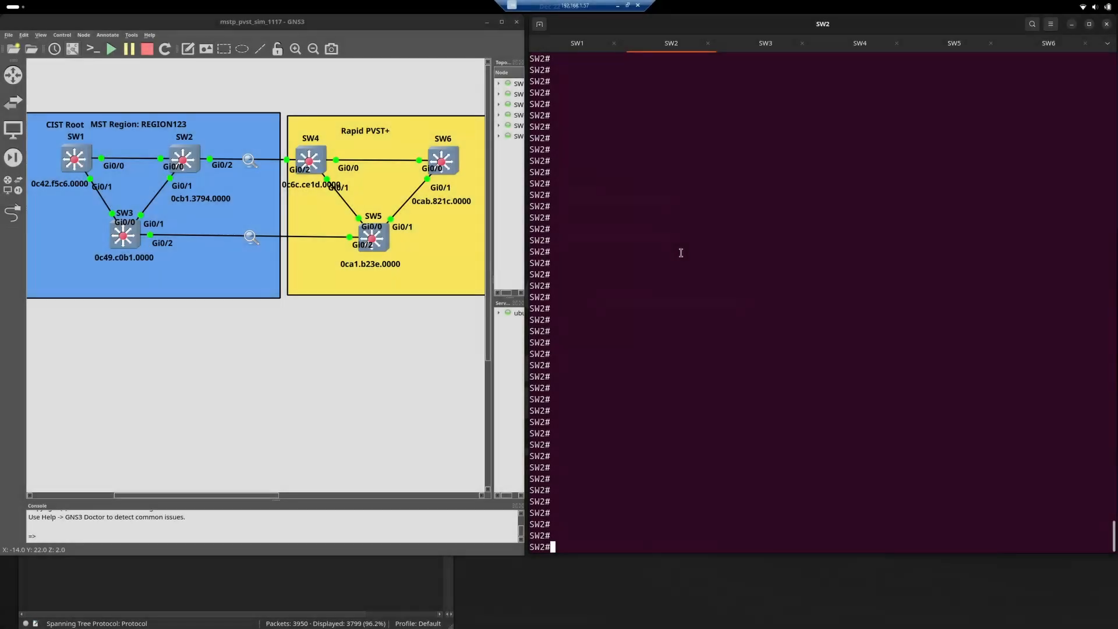
Display the MST details on SW2 with "show spanning-tree mst" and highlight the Gi0/2 row under MST0.
{"action": "type", "text": "show span"}
{"action": "key", "text": "Tab"}
{"action": "type", "text": "mst"}
{"action": "key", "text": "Return"}
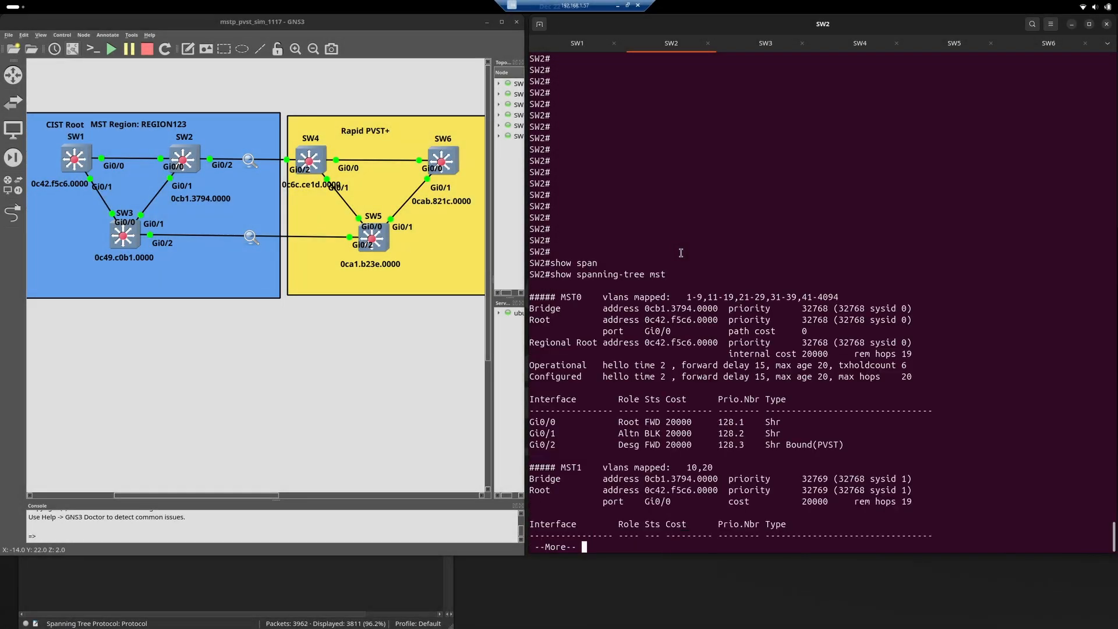
{"action": "key", "text": "Return"}
{"action": "key", "text": "Return"}
{"action": "key", "text": "Return"}
{"action": "key", "text": "Return"}
{"action": "key", "text": "Return"}
{"action": "key", "text": "Return"}
{"action": "key", "text": "Return"}
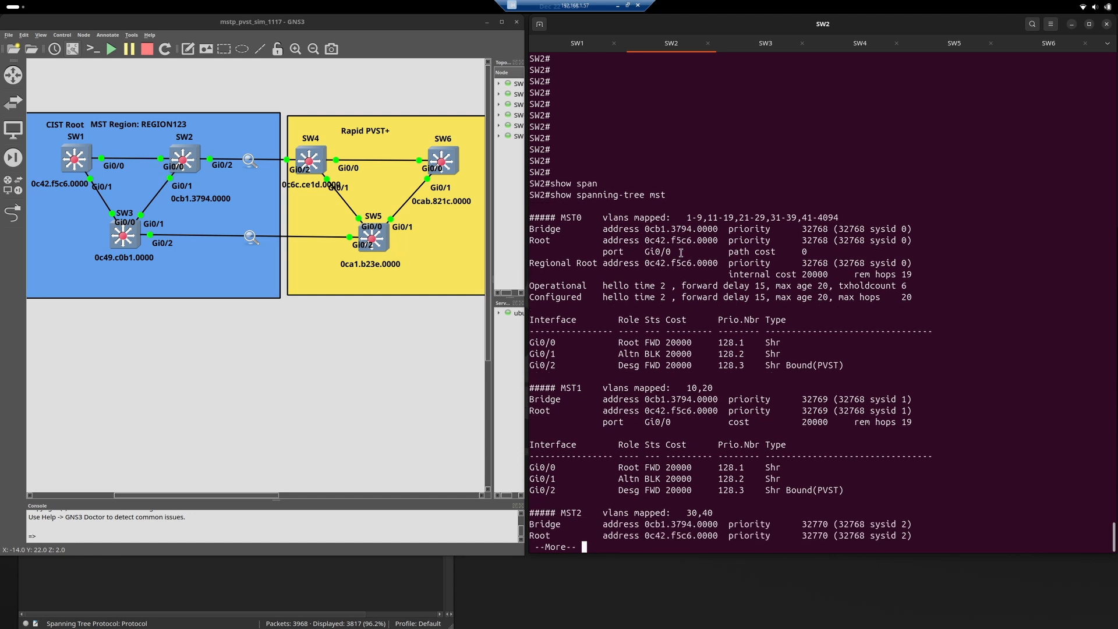
{"action": "key", "text": "q"}
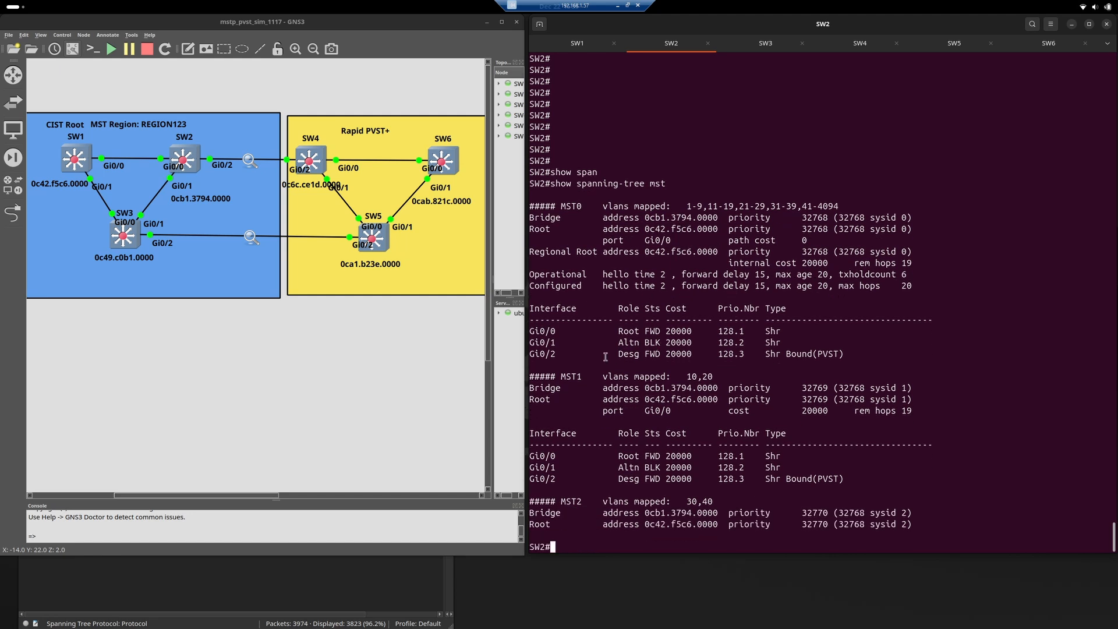
{"action": "double_click", "coordinate": [538, 355]}
{"action": "triple_click", "coordinate": [571, 357]}
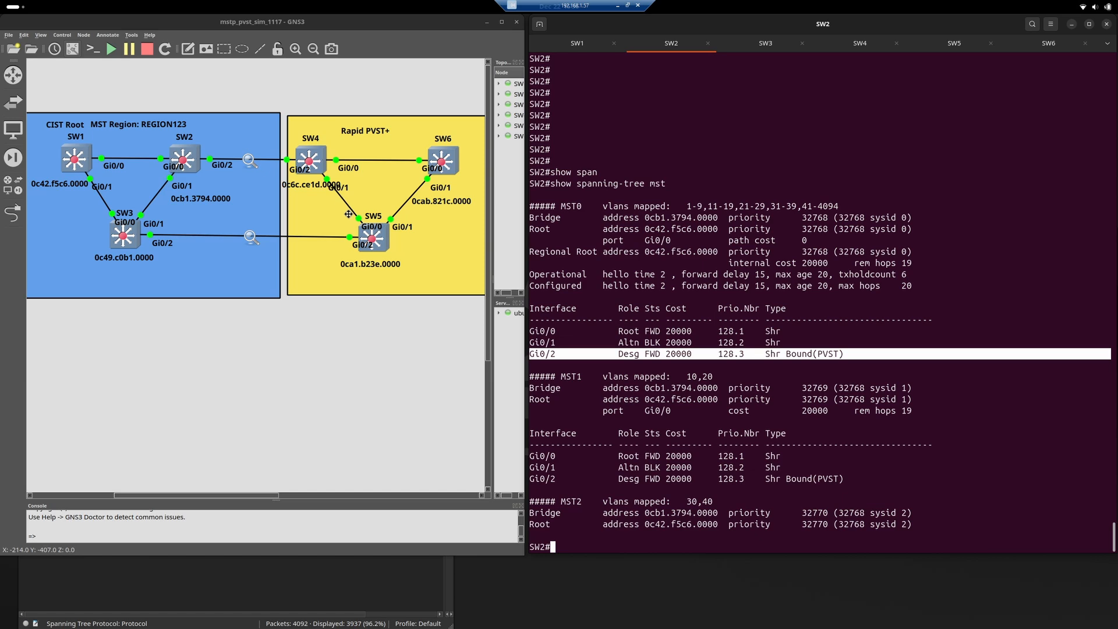
Switch to the Wireshark capture of SW2 Gi0/2 to SW4 Gi0/2 and position its window beside the SW2 console.
{"action": "key", "text": "super"}
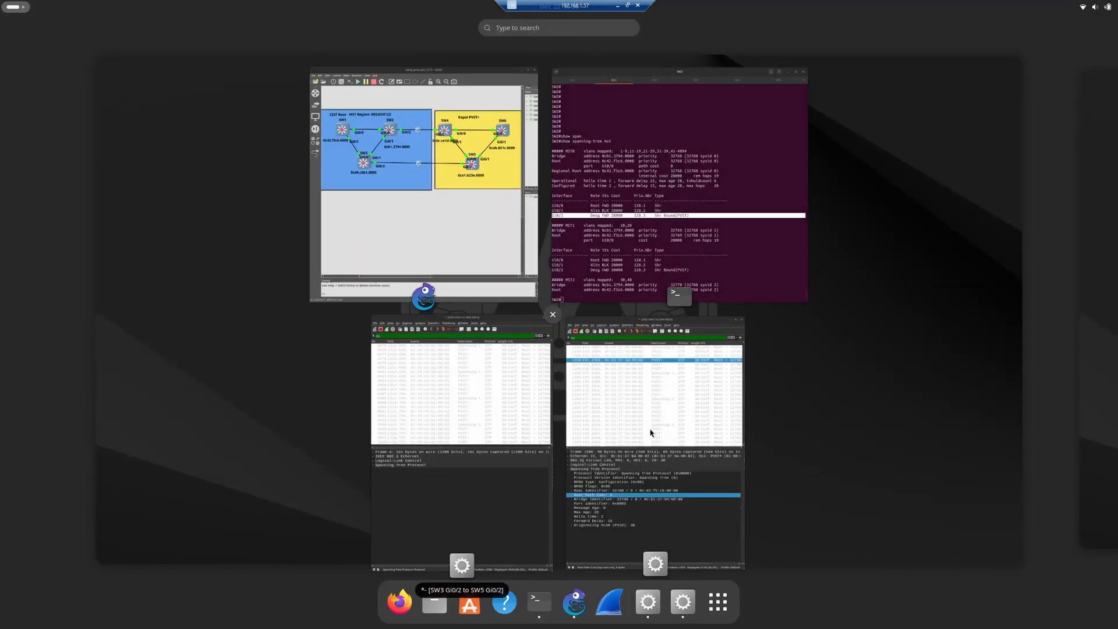
{"action": "left_click", "coordinate": [645, 429]}
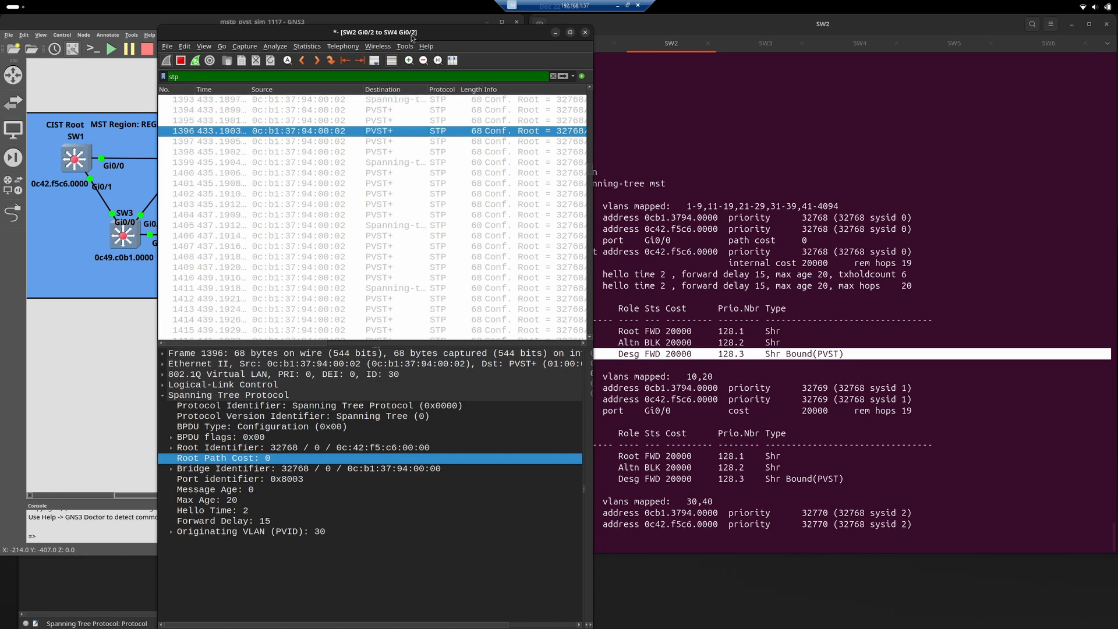
{"action": "left_click_drag", "start_coordinate": [411, 37], "coordinate": [351, 29]}
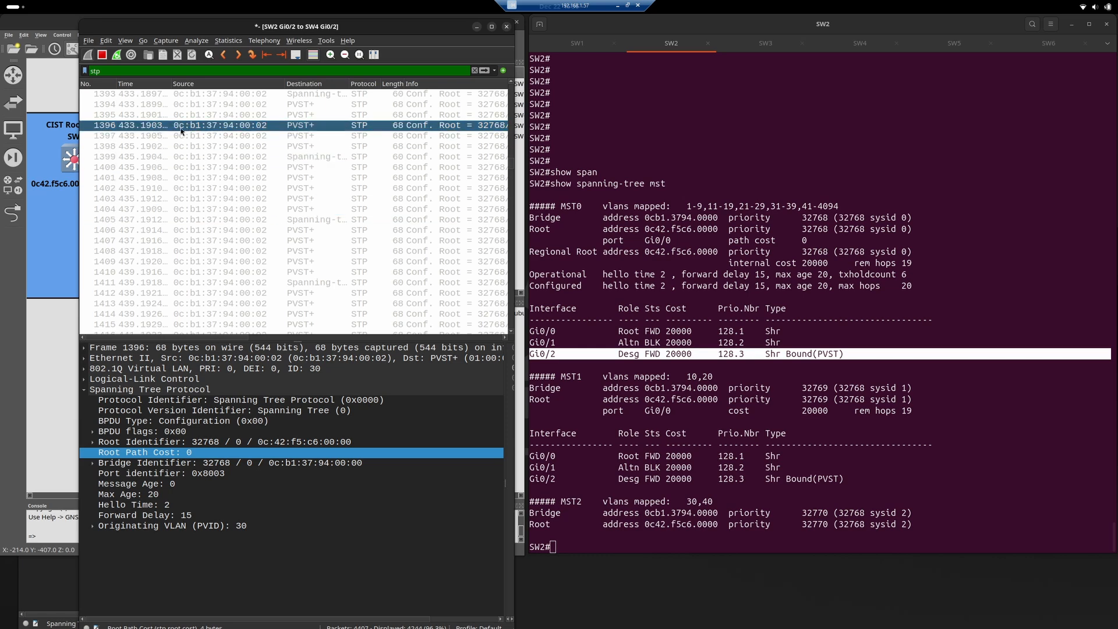
{"action": "left_click_drag", "start_coordinate": [324, 29], "coordinate": [530, 30]}
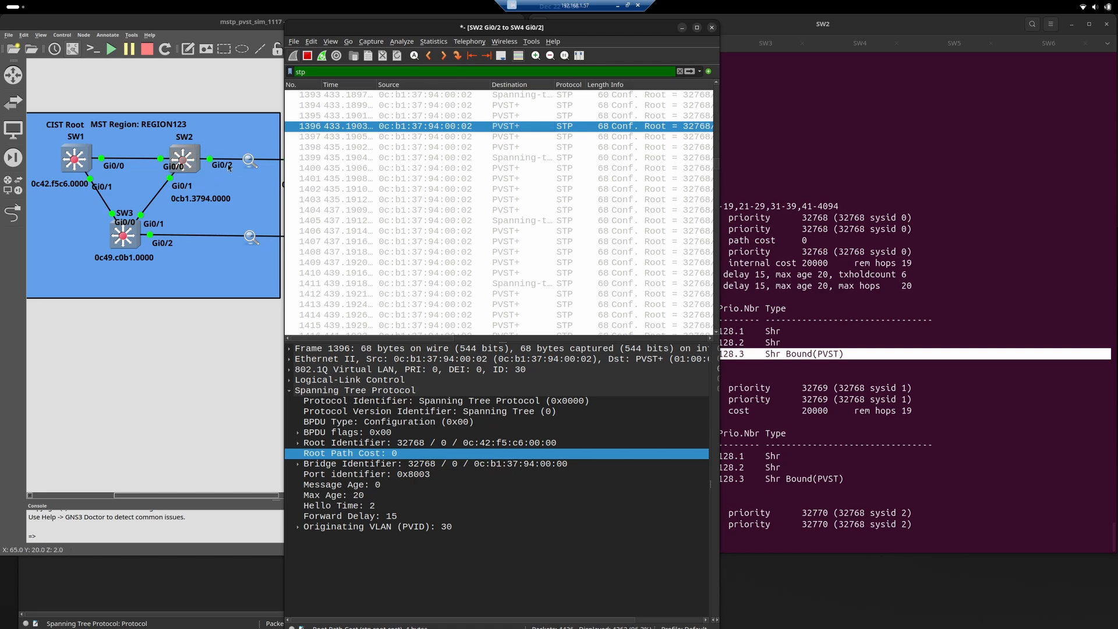
{"action": "left_click_drag", "start_coordinate": [453, 29], "coordinate": [209, 35]}
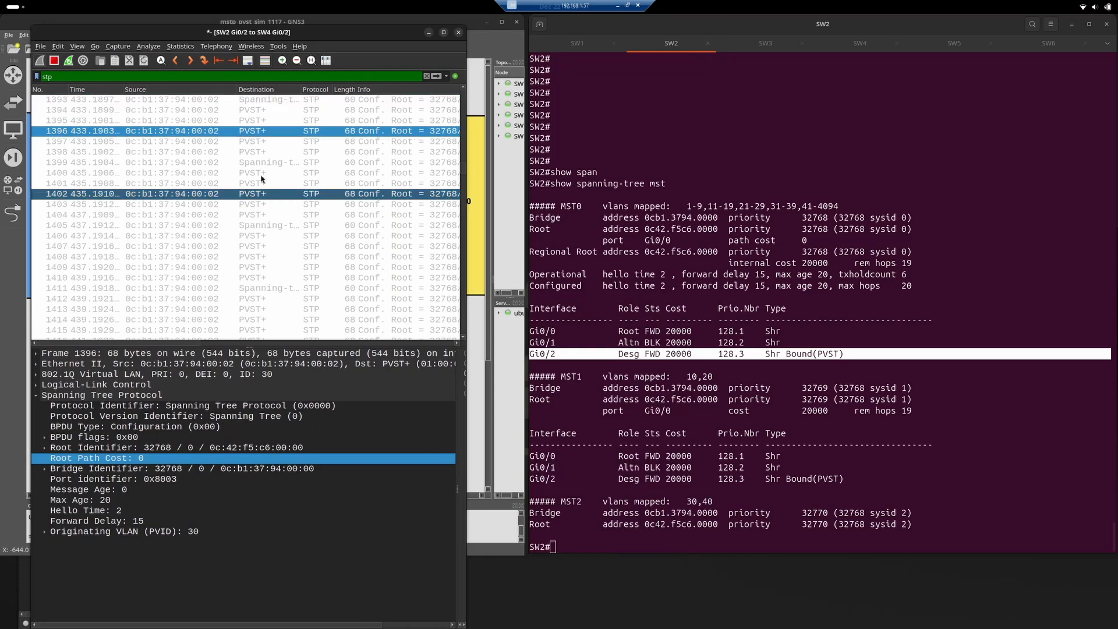
Inspect the PVST+ BPDUs sent by SW2 in frames 1397 and 1398 of the capture.
{"action": "left_click", "coordinate": [265, 152]}
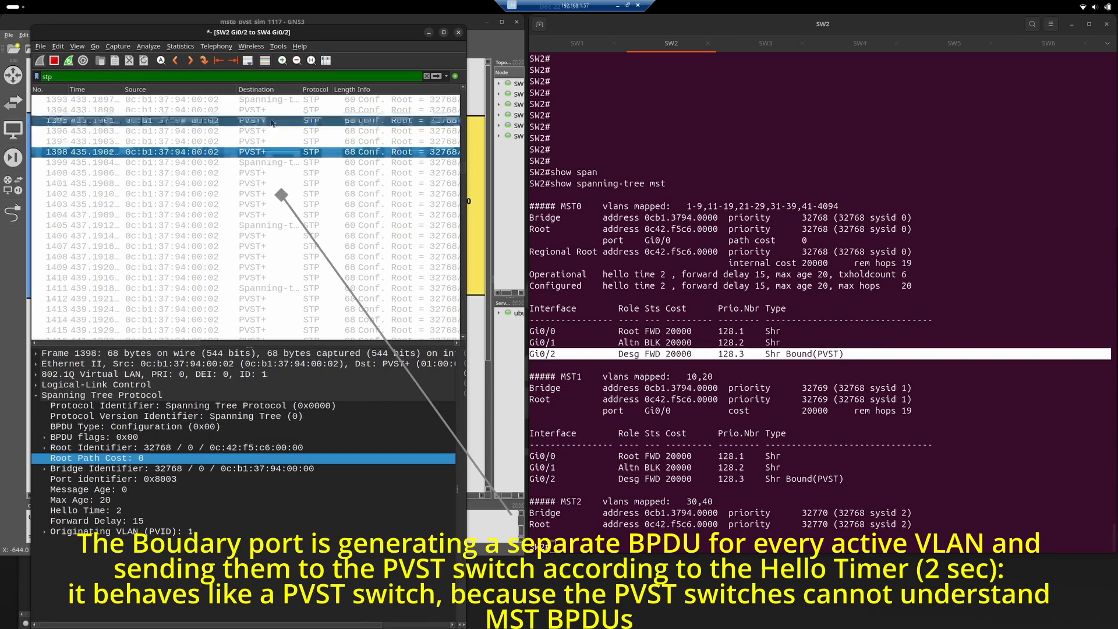
{"action": "left_click", "coordinate": [271, 141]}
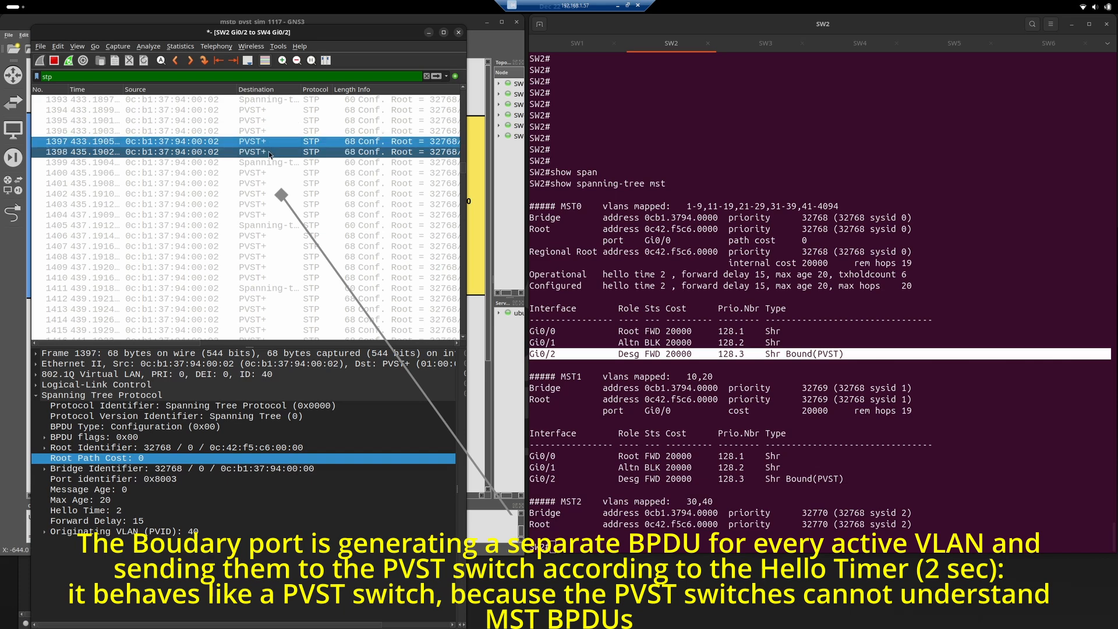
{"action": "left_click", "coordinate": [269, 152]}
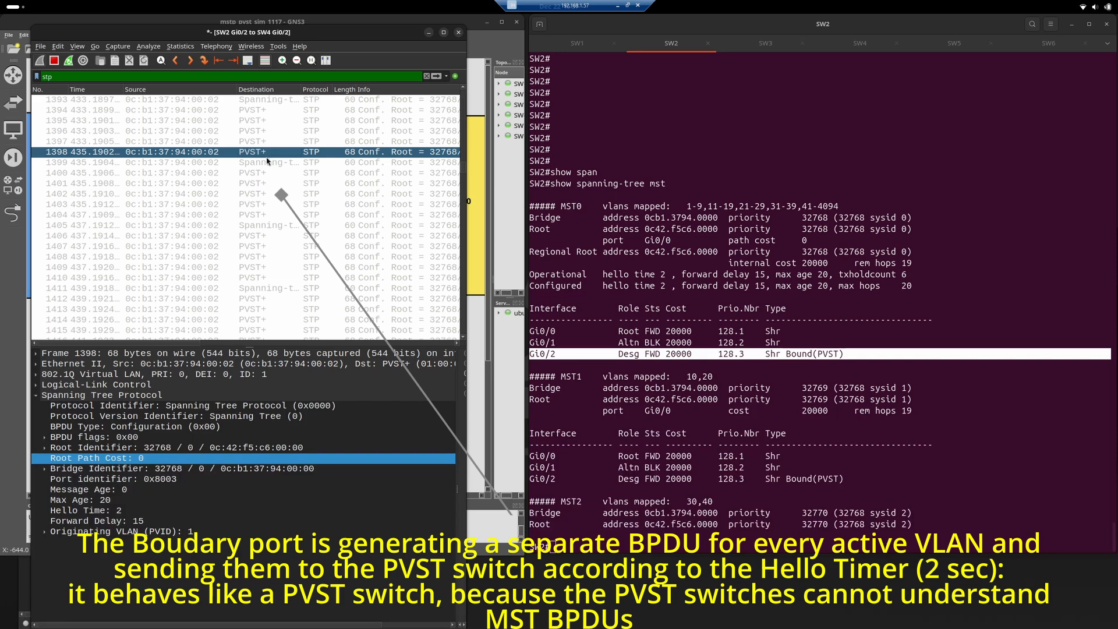
{"action": "left_click", "coordinate": [268, 163]}
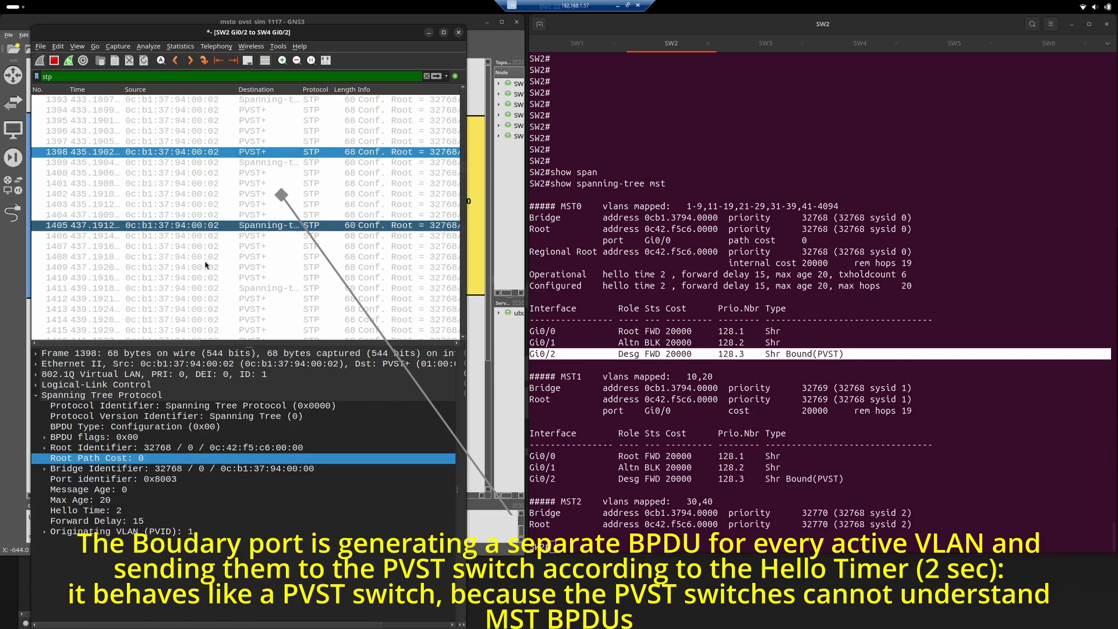
Select the Originating VLAN (PVID) field and compare it across the PVST+ frames from 1398 back to 1394.
{"action": "left_click", "coordinate": [129, 532]}
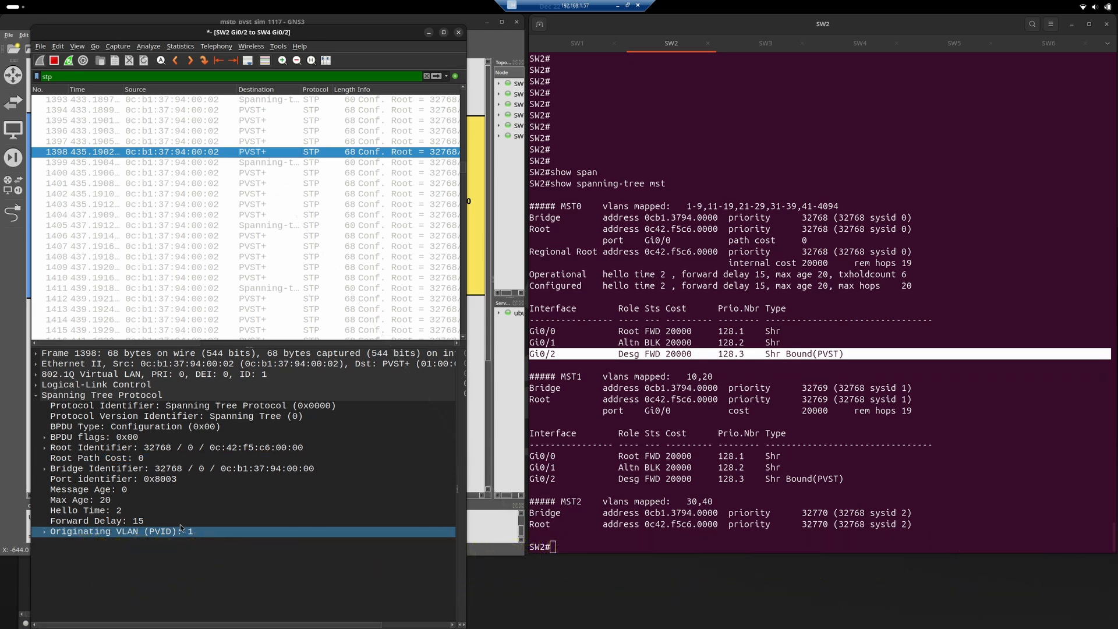
{"action": "left_click", "coordinate": [252, 143]}
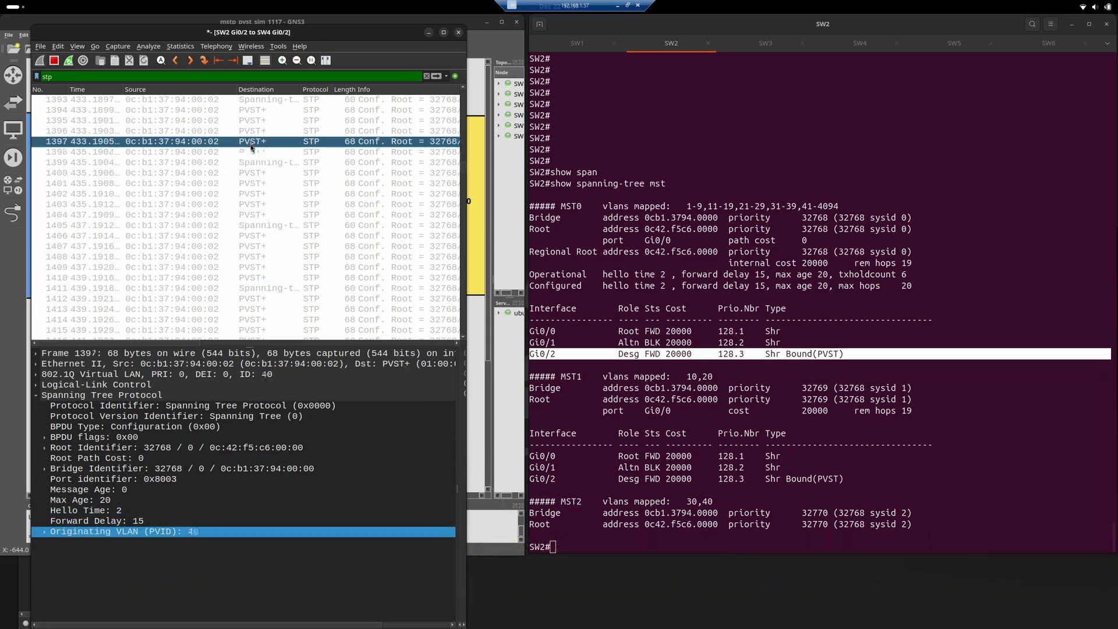
{"action": "left_click", "coordinate": [258, 133]}
{"action": "left_click", "coordinate": [261, 121]}
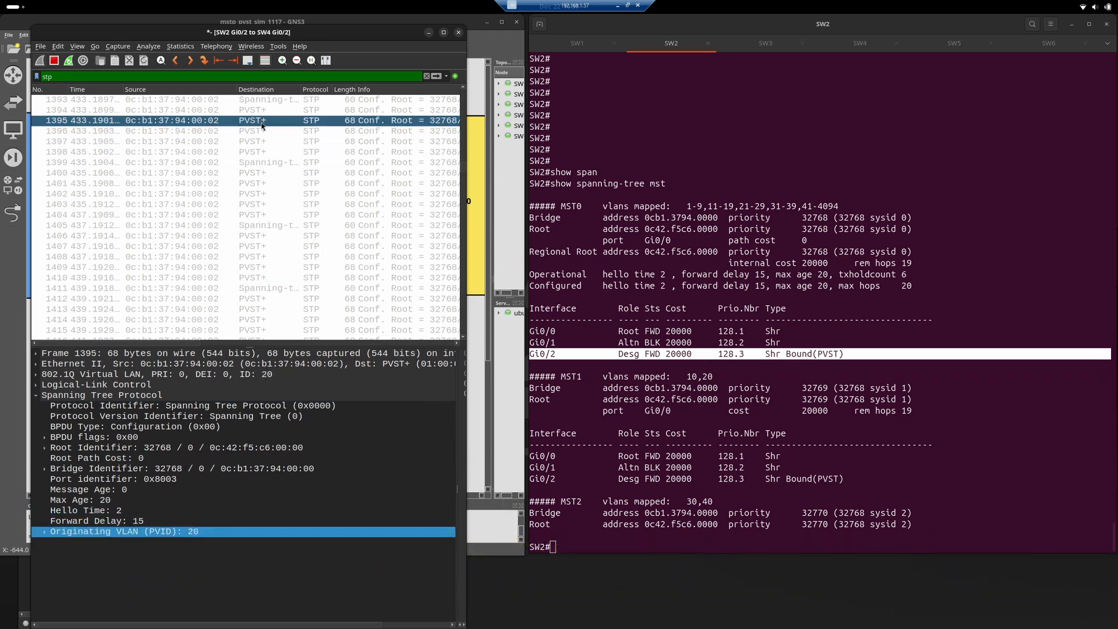
{"action": "left_click", "coordinate": [261, 112]}
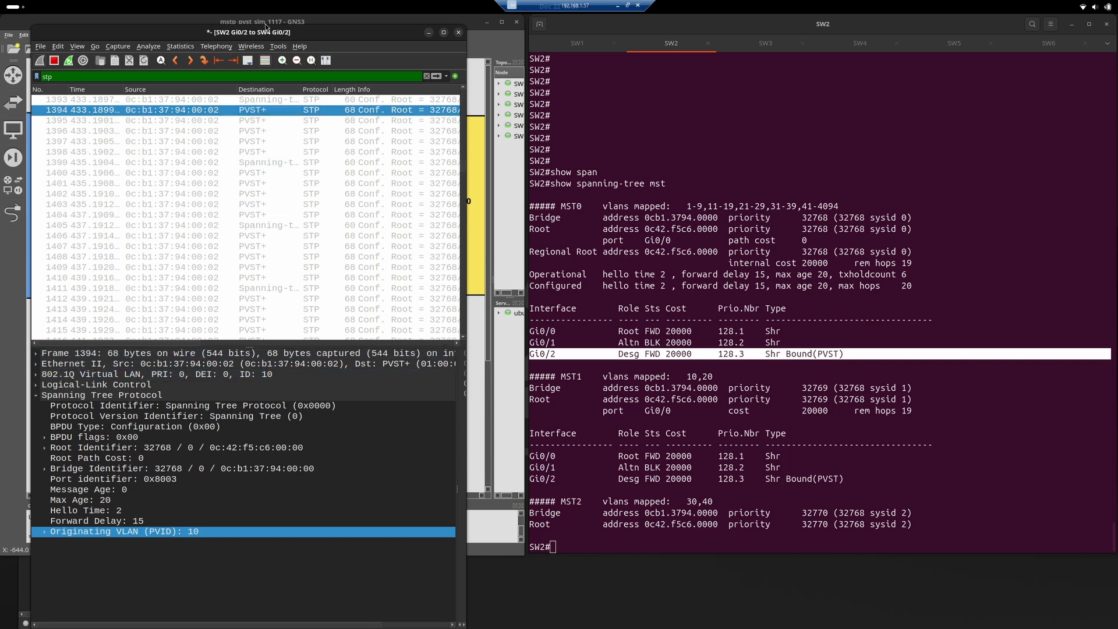
Check frame 1394's Root Identifier against the switch addresses in the topology, moving the capture window off the diagram and back.
{"action": "left_click_drag", "start_coordinate": [269, 34], "coordinate": [714, 48]}
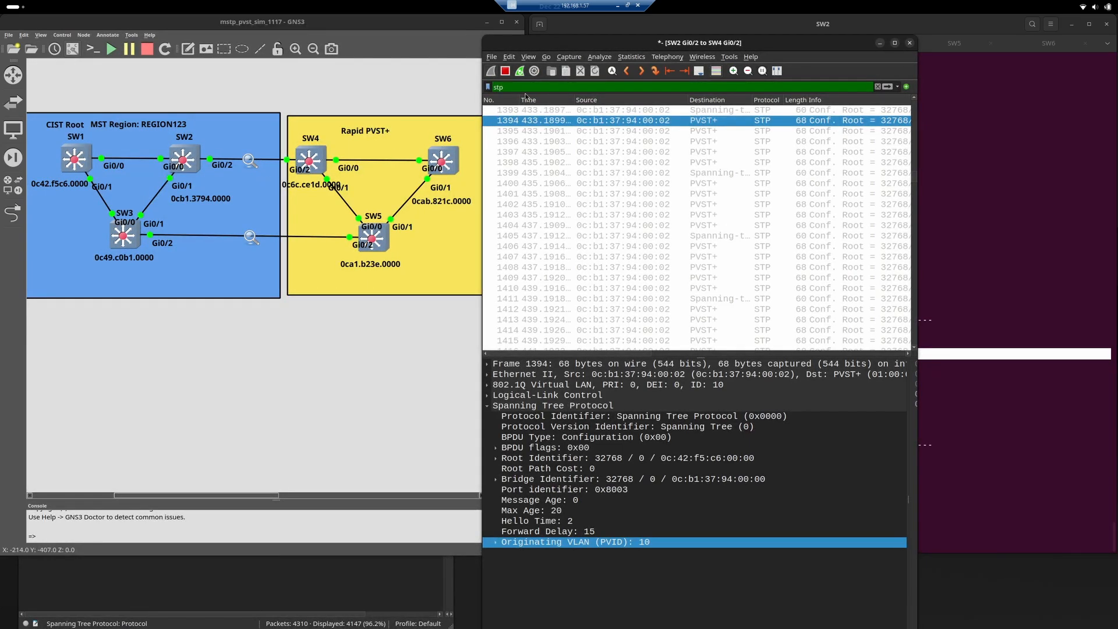
{"action": "left_click_drag", "start_coordinate": [595, 42], "coordinate": [158, 33]}
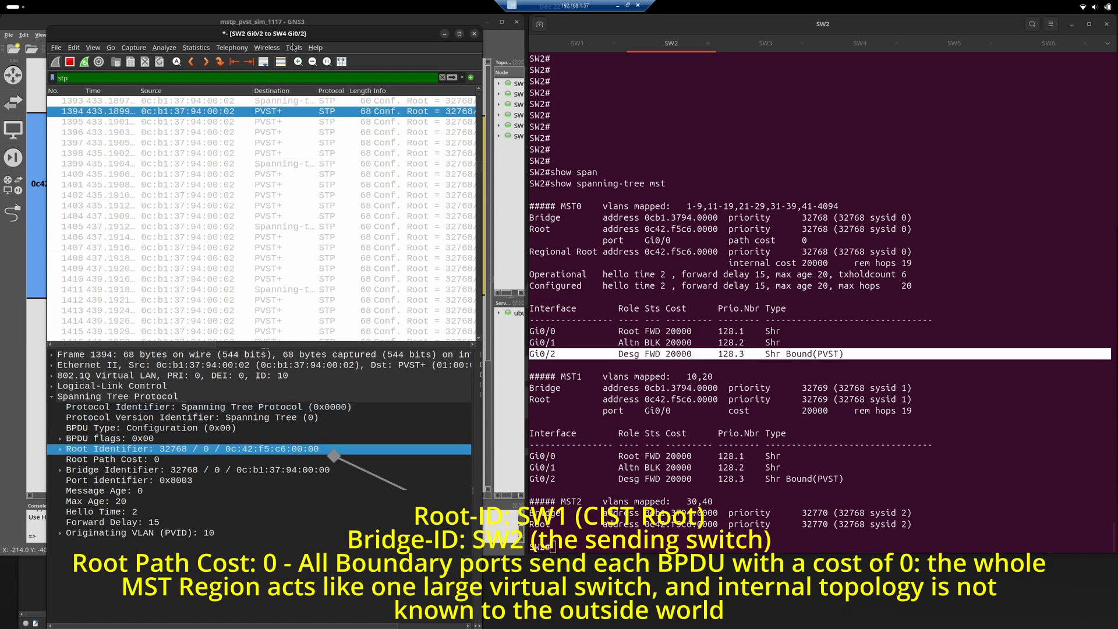
{"action": "left_click_drag", "start_coordinate": [357, 35], "coordinate": [507, 38]}
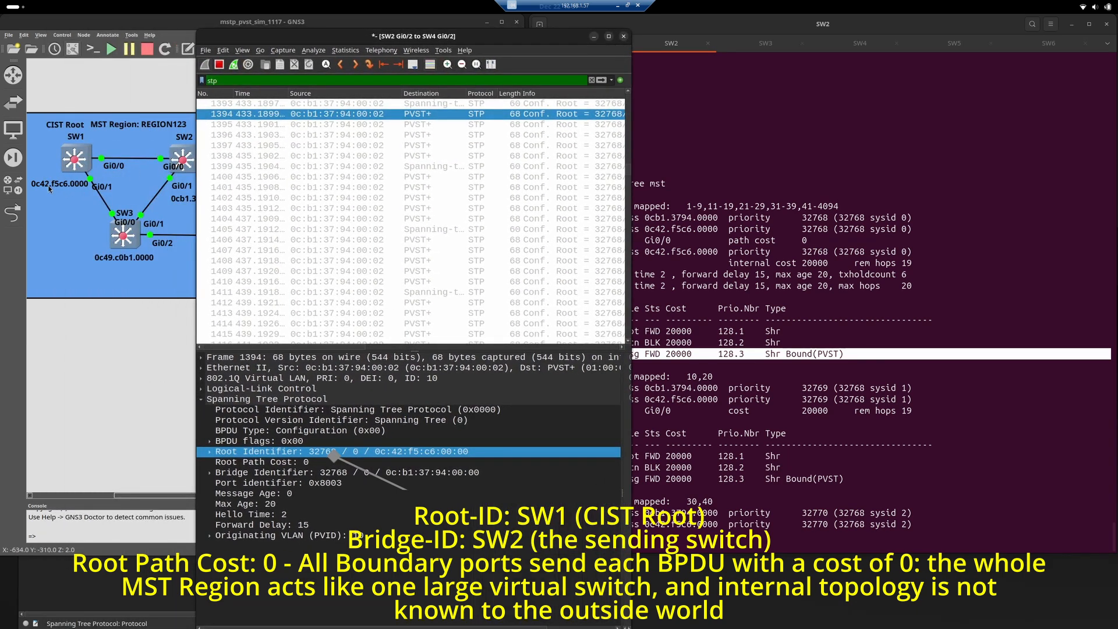
{"action": "left_click_drag", "start_coordinate": [415, 41], "coordinate": [246, 32]}
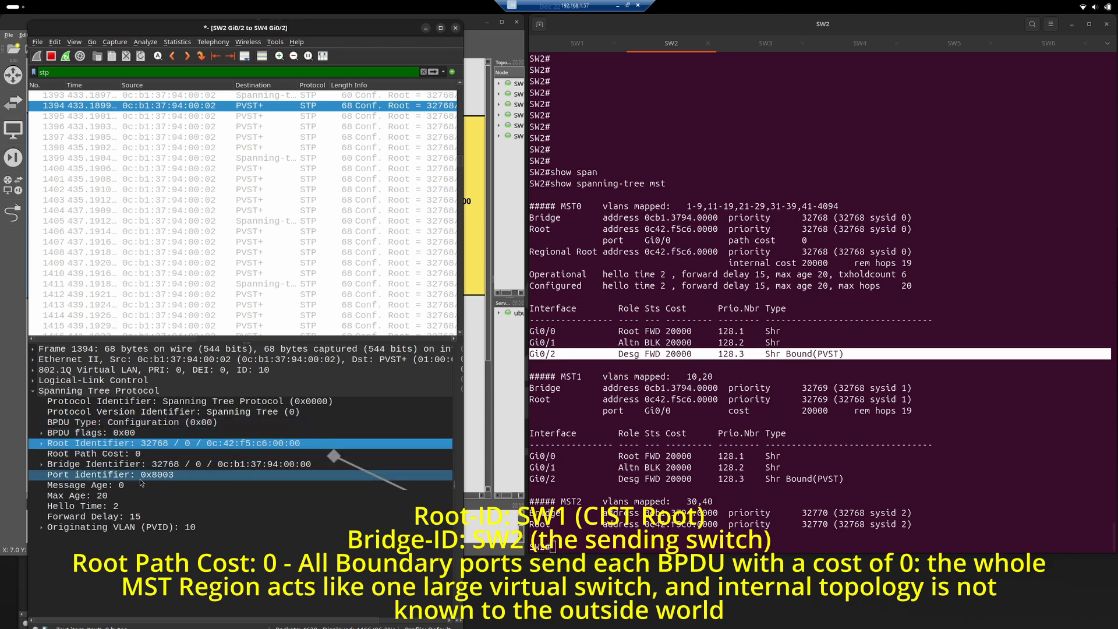
Select the Root Path Cost field and compare it across the PVST+ frames 1395, 1396 and 1397.
{"action": "left_click", "coordinate": [138, 455]}
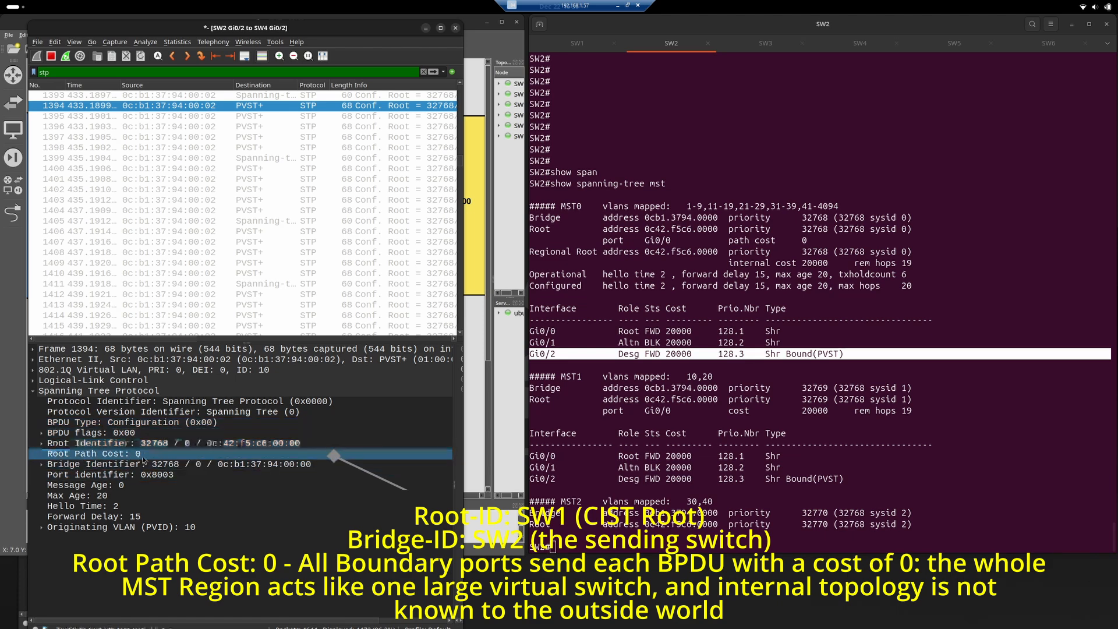
{"action": "left_click", "coordinate": [264, 117]}
{"action": "left_click", "coordinate": [262, 127]}
{"action": "left_click", "coordinate": [261, 138]}
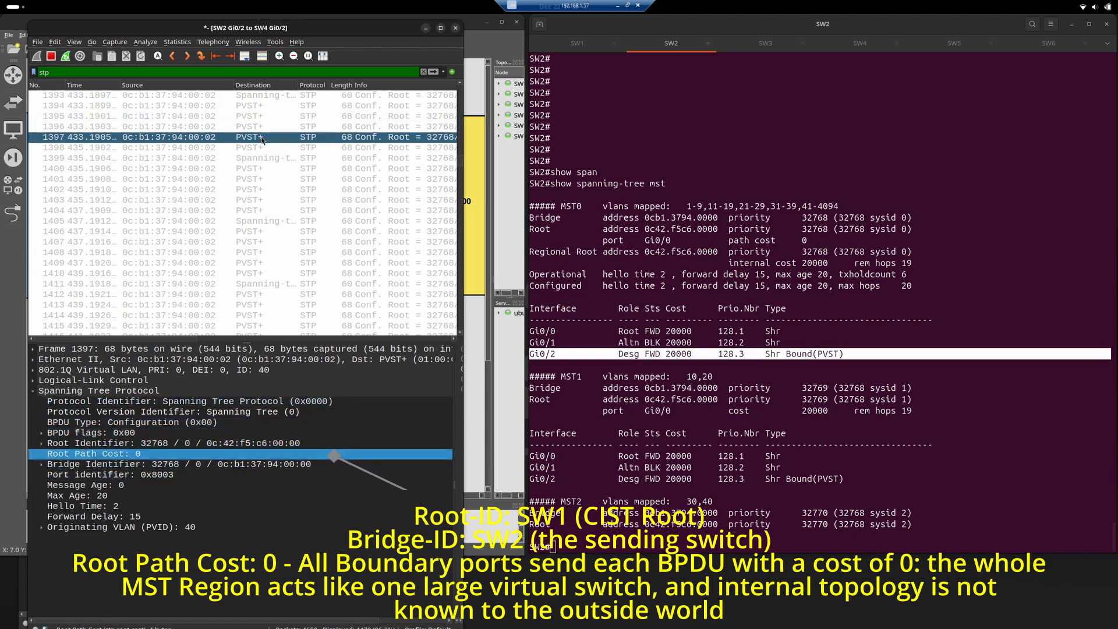
Check the Root Path Cost in frames 1395 and 1394 against the internal cost line of MST0 in SW2's console.
{"action": "left_click", "coordinate": [266, 117]}
{"action": "left_click", "coordinate": [269, 106]}
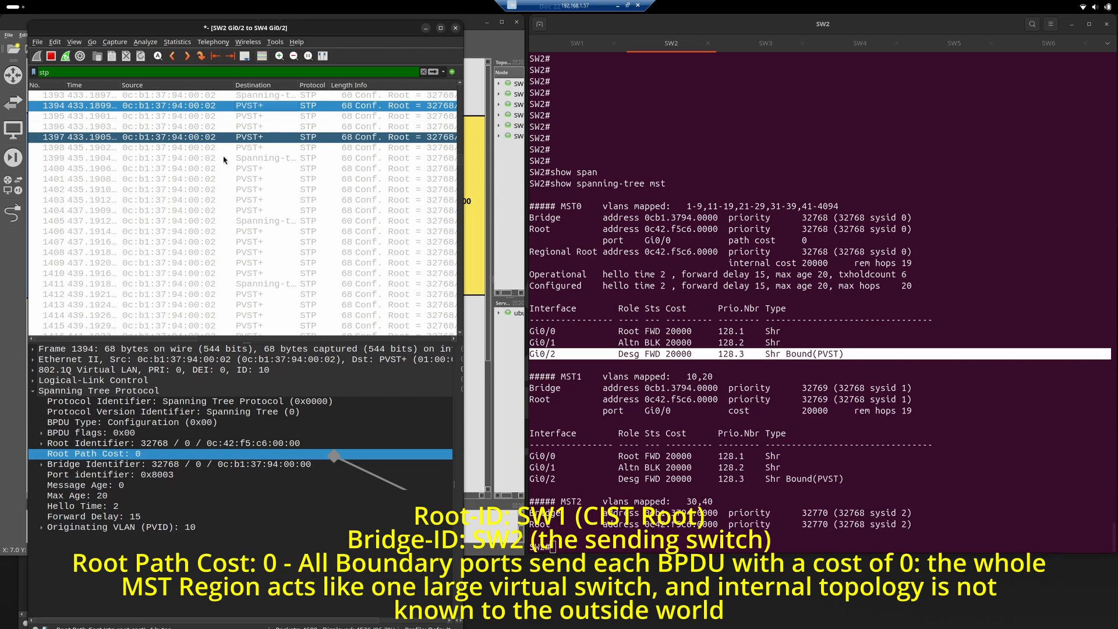
{"action": "left_click", "coordinate": [722, 364]}
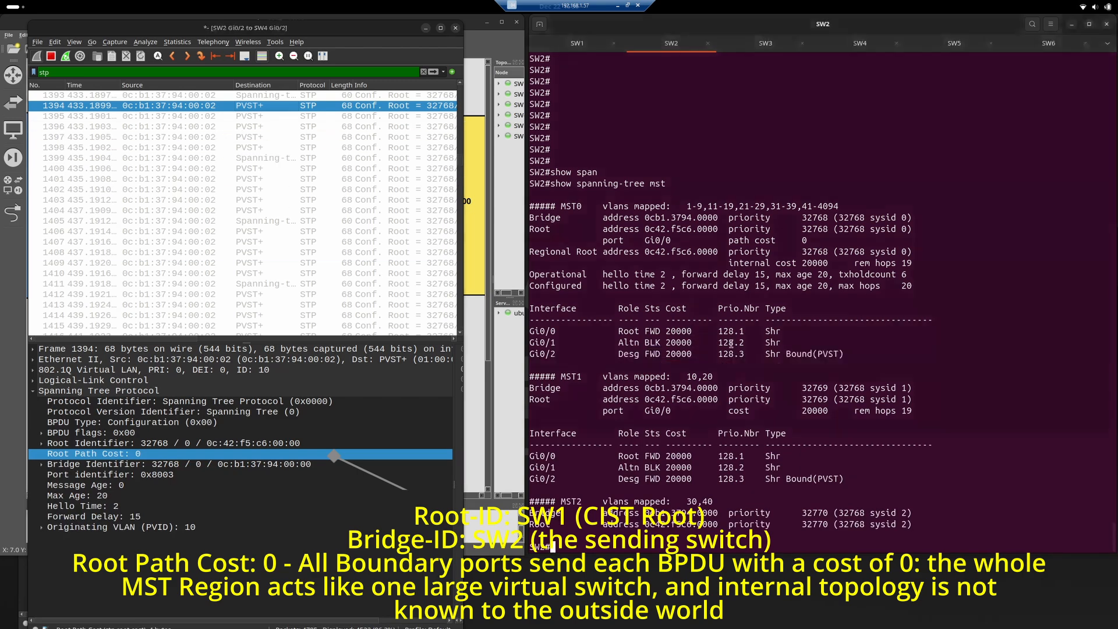
{"action": "triple_click", "coordinate": [736, 263]}
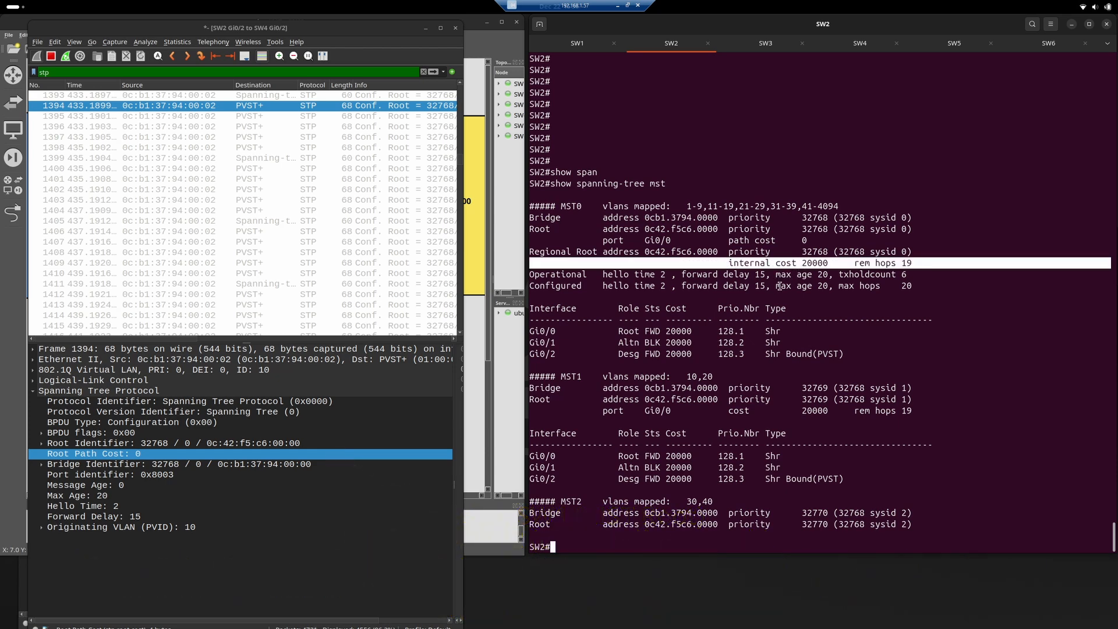
Move the SW2-to-SW4 capture window aside to examine the MST region's links in the topology, and move it back.
{"action": "left_click", "coordinate": [319, 44]}
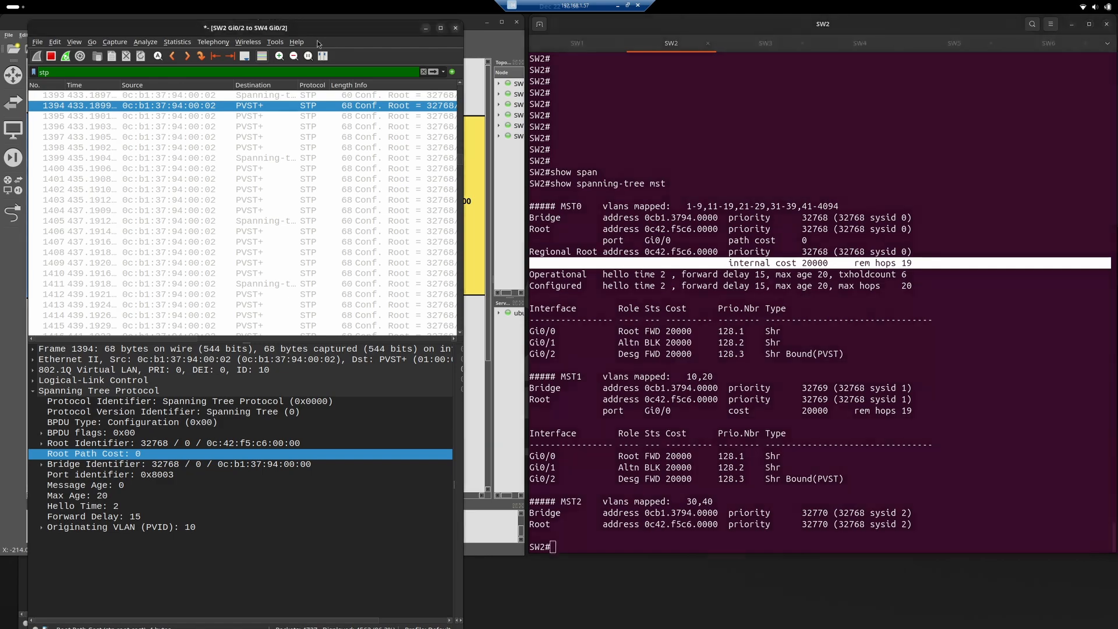
{"action": "left_click_drag", "start_coordinate": [319, 44], "coordinate": [664, 52]}
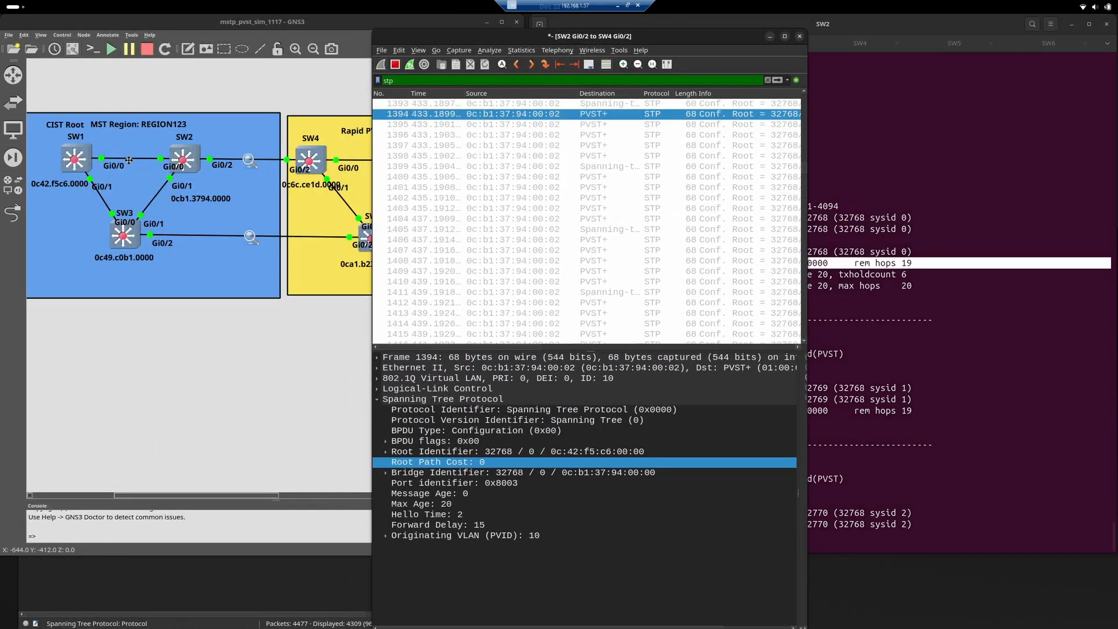
{"action": "left_click_drag", "start_coordinate": [472, 34], "coordinate": [159, 29]}
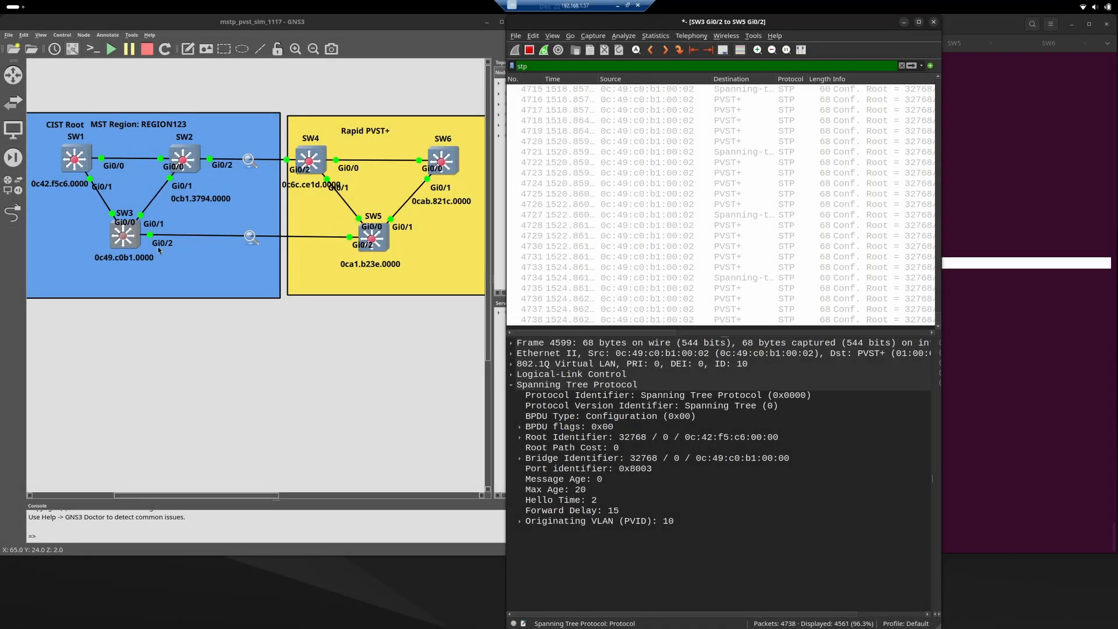
In the SW3-to-SW5 capture, inspect frame 4728's Root Identifier and compare the Root Path Cost across PVST+ frames from 4770 backwards.
{"action": "left_click", "coordinate": [659, 216]}
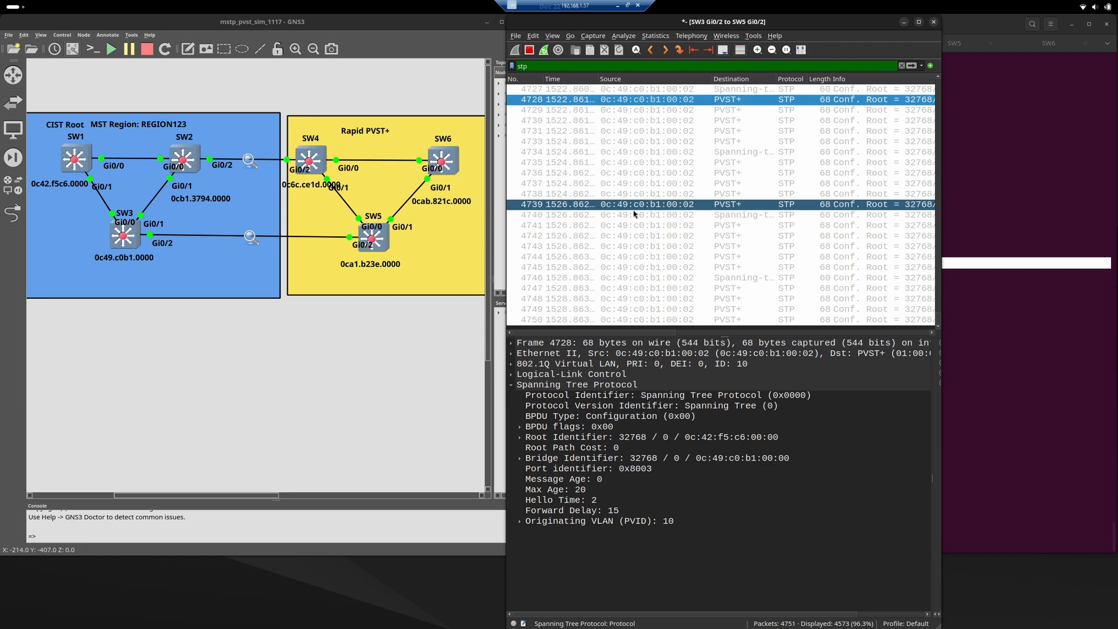
{"action": "left_click", "coordinate": [711, 438]}
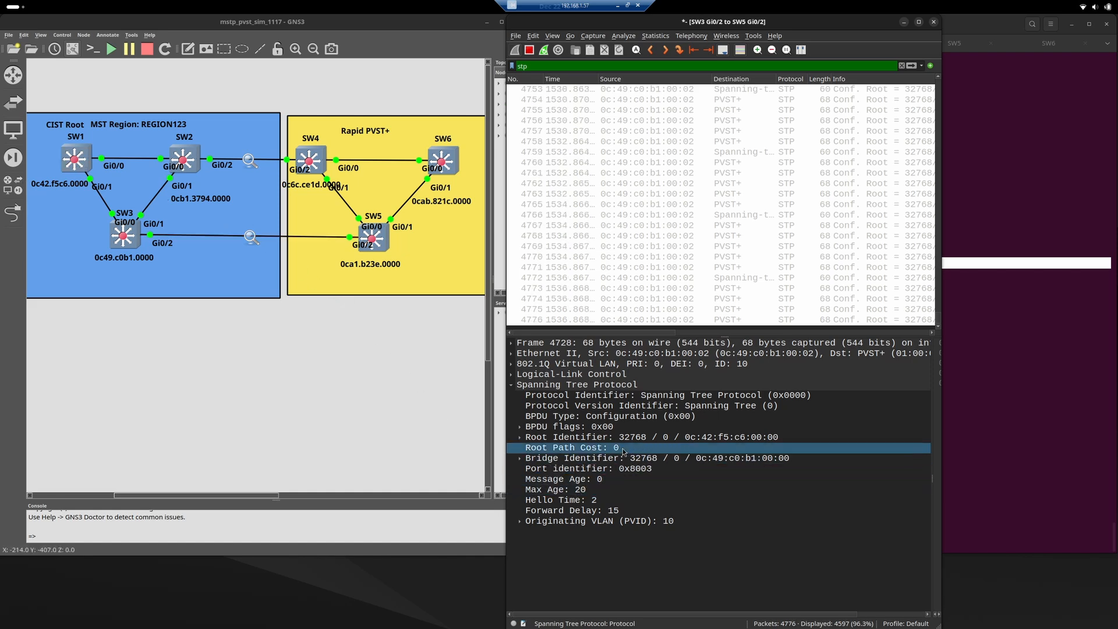
{"action": "left_click", "coordinate": [611, 447]}
{"action": "left_click", "coordinate": [736, 194]}
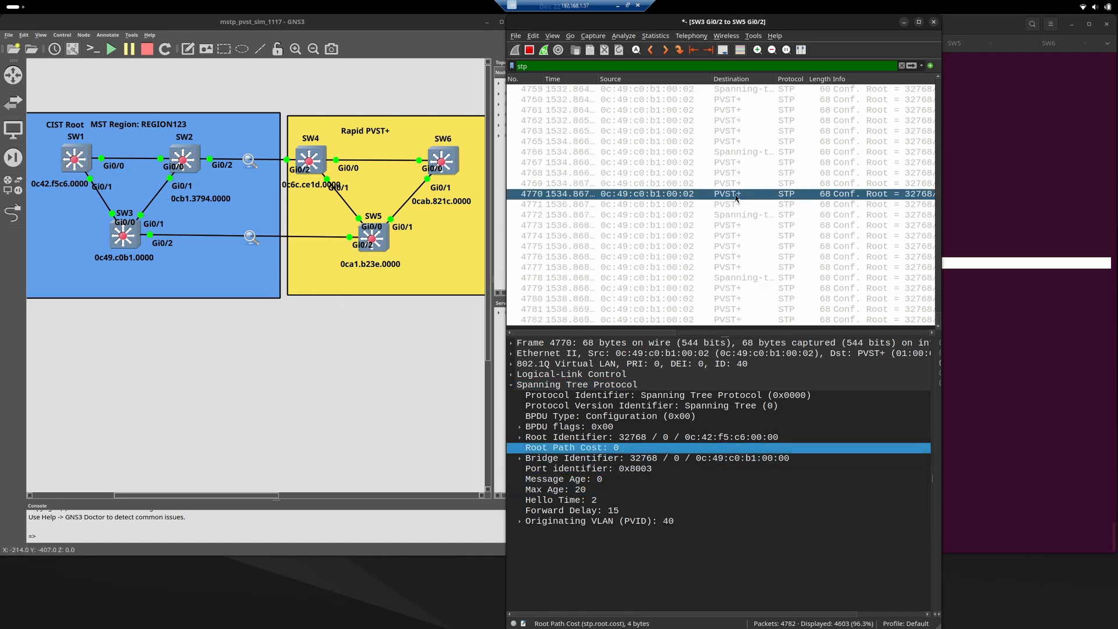
{"action": "left_click", "coordinate": [736, 183]}
{"action": "left_click", "coordinate": [737, 172]}
{"action": "left_click", "coordinate": [736, 162]}
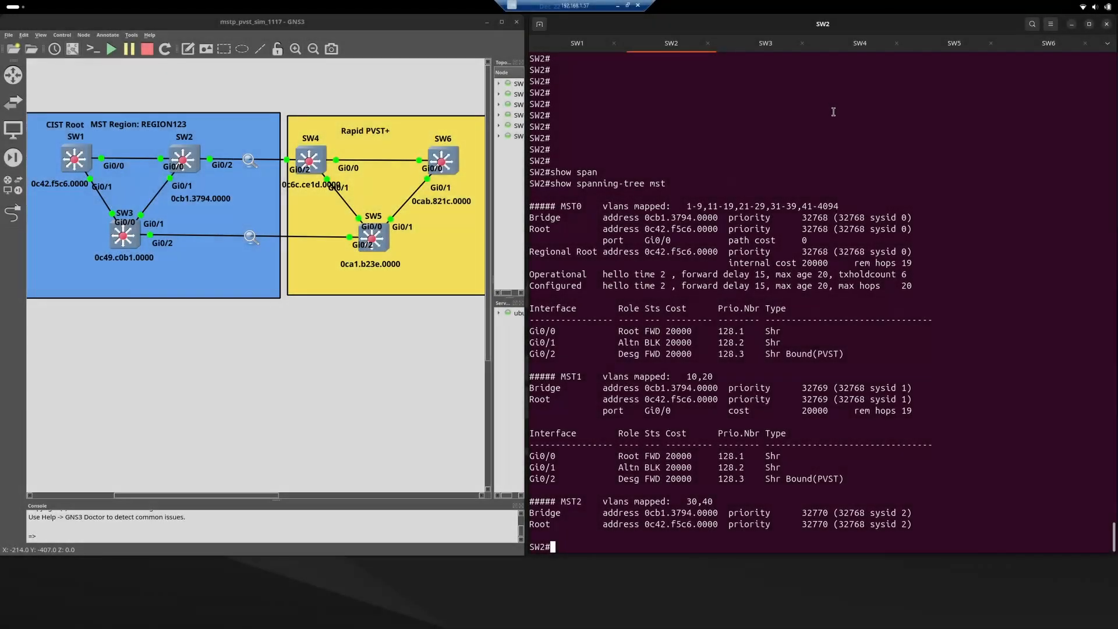
Switch to the SW4 console and enter privileged EXEC mode with en.
{"action": "left_click", "coordinate": [859, 43]}
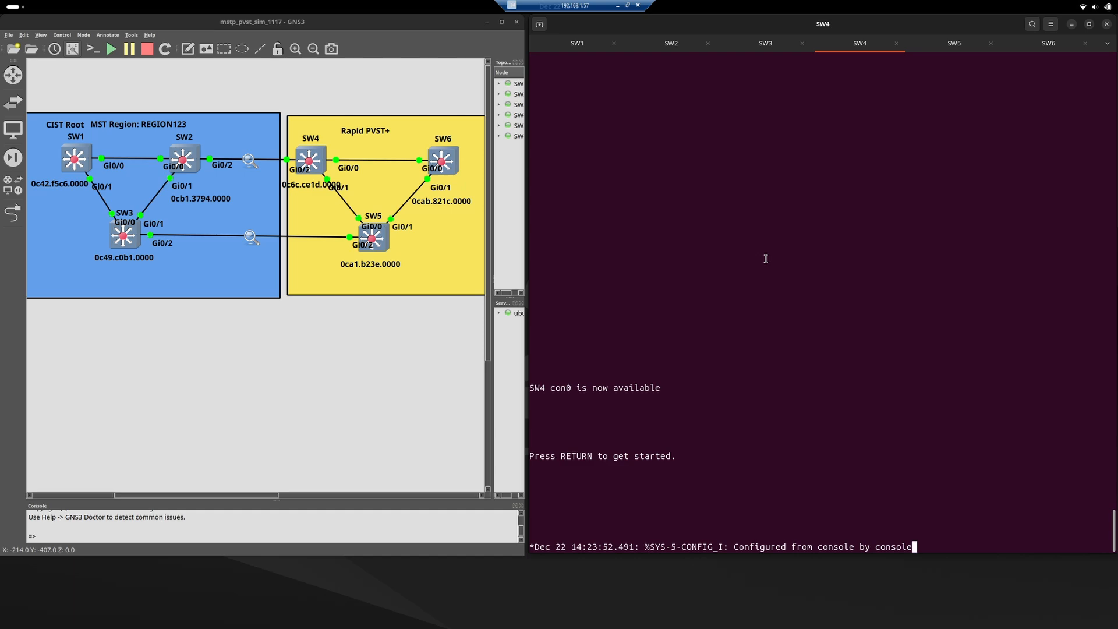
{"action": "key", "text": "Return"}
{"action": "key", "text": "Return"}
{"action": "type", "text": "en"}
{"action": "key", "text": "Return"}
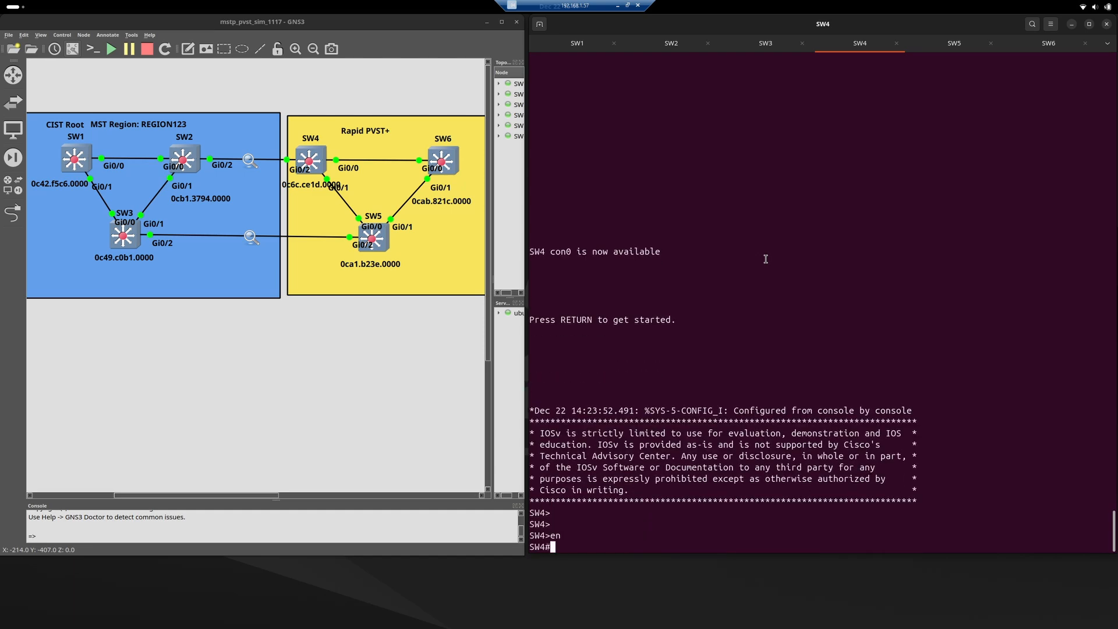
Run show spanning-tree on SW4 and examine the Gi0/2 entry for VLAN0001.
{"action": "type", "text": "show span"}
{"action": "key", "text": "Tab"}
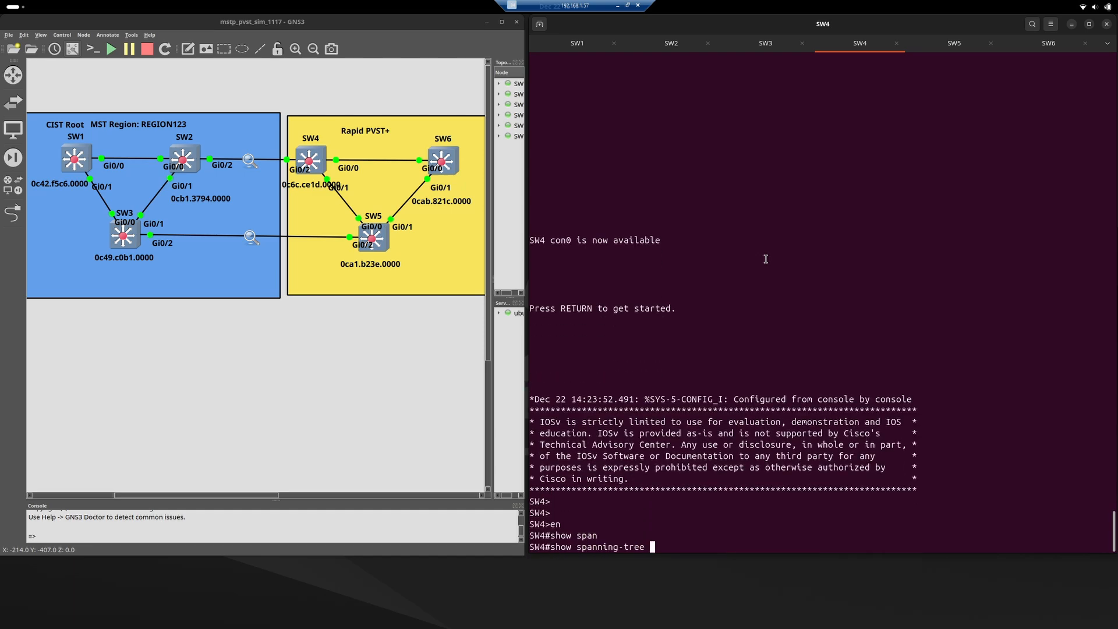
{"action": "key", "text": "Return"}
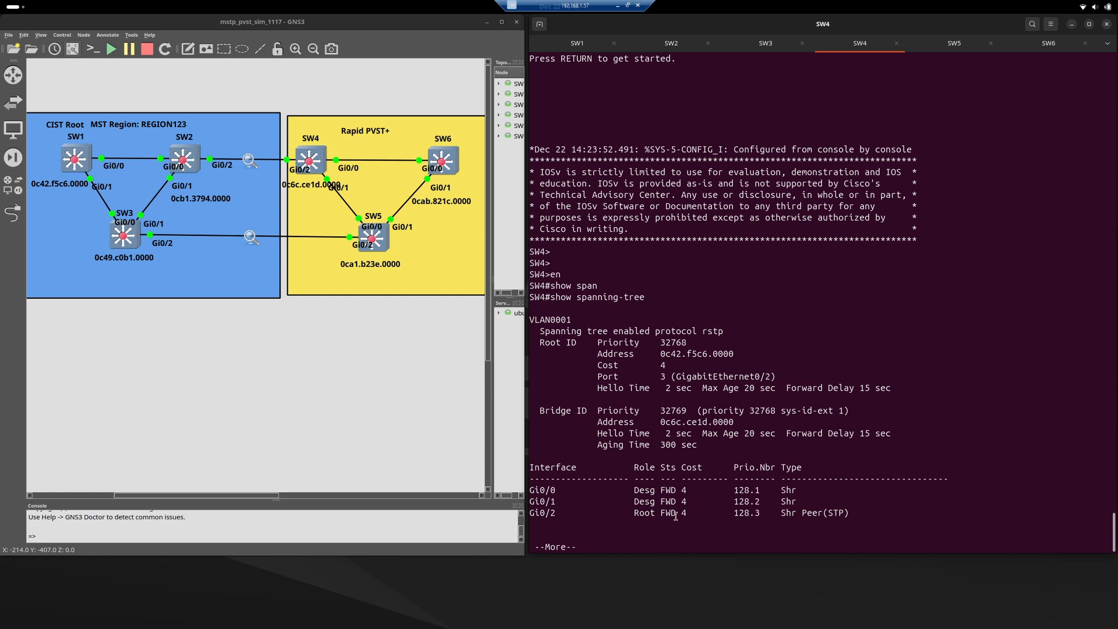
{"action": "triple_click", "coordinate": [644, 514]}
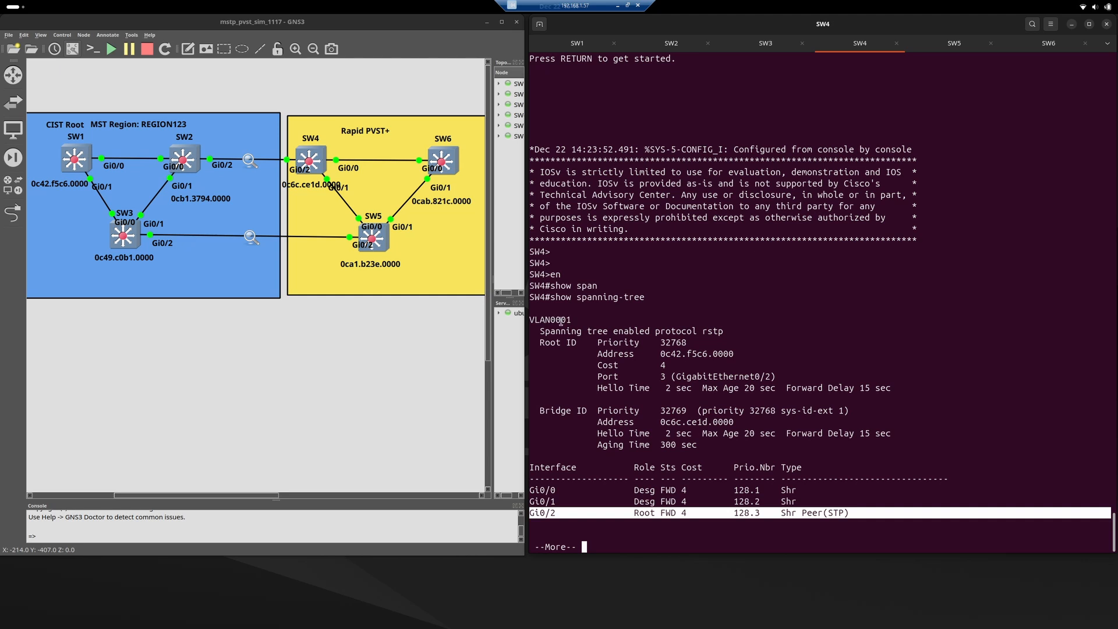
{"action": "left_click", "coordinate": [600, 507]}
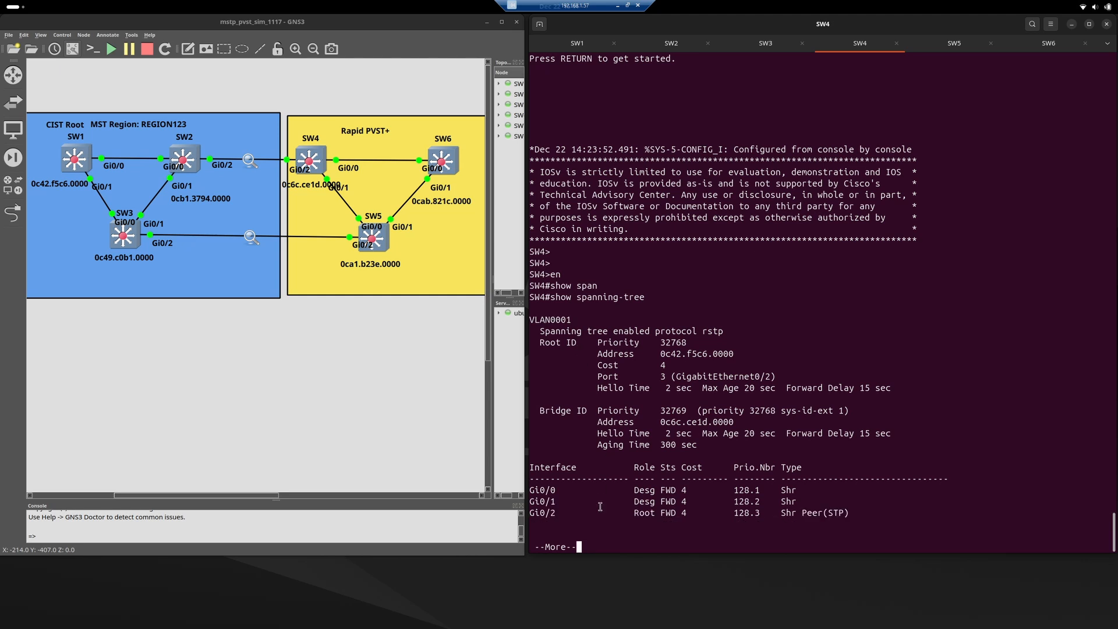
Advance SW4's spanning-tree output to VLAN0010 and examine its Gi0/2 entry.
{"action": "key", "text": "space"}
{"action": "key", "text": "Return"}
{"action": "key", "text": "Return"}
{"action": "key", "text": "Return"}
{"action": "key", "text": "Return"}
{"action": "key", "text": "Return"}
{"action": "key", "text": "Return"}
{"action": "key", "text": "Return"}
{"action": "key", "text": "Return"}
{"action": "key", "text": "Return"}
{"action": "key", "text": "Return"}
{"action": "key", "text": "Return"}
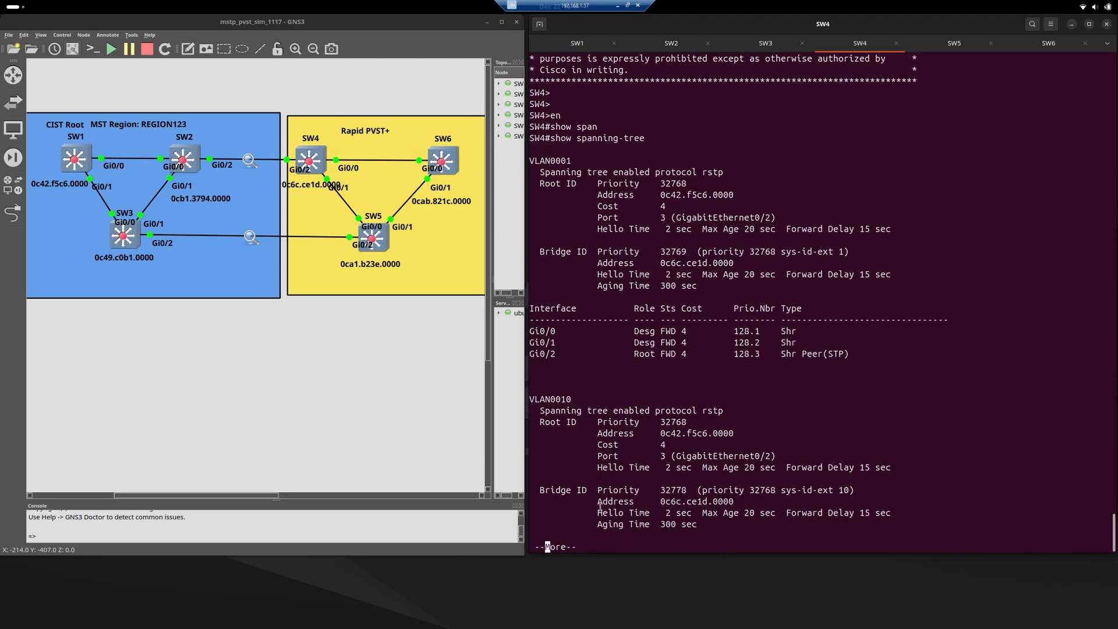
{"action": "key", "text": "Return"}
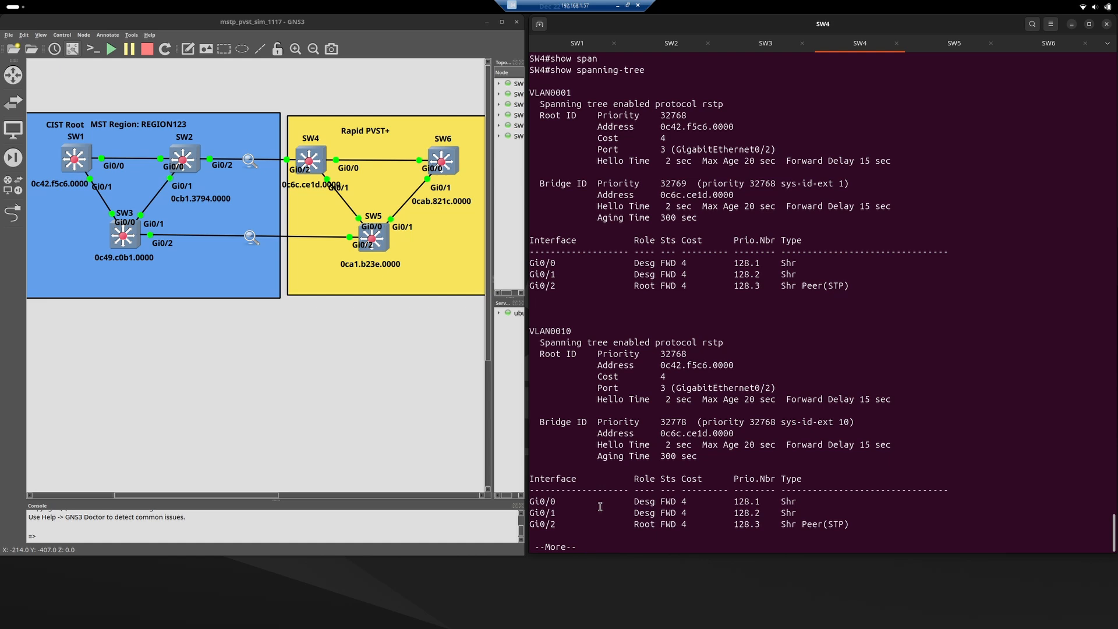
{"action": "triple_click", "coordinate": [587, 522]}
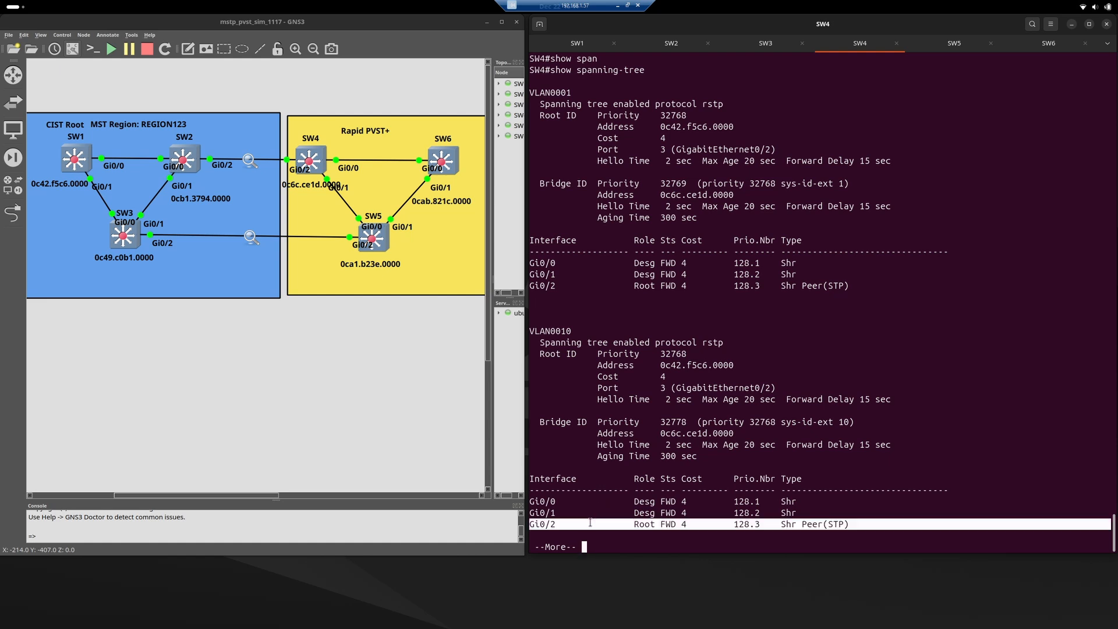
Page through the rest of SW4's spanning-tree output for VLANs 20, 30 and 40, checking the Gi0/2 entry in VLAN0040.
{"action": "key", "text": "Return"}
{"action": "key", "text": "Return"}
{"action": "key", "text": "Return"}
{"action": "key", "text": "Return"}
{"action": "key", "text": "Return"}
{"action": "key", "text": "Return"}
{"action": "key", "text": "Return"}
{"action": "key", "text": "Return"}
{"action": "key", "text": "Return"}
{"action": "key", "text": "Return"}
{"action": "key", "text": "Return"}
{"action": "key", "text": "Return"}
{"action": "key", "text": "Return"}
{"action": "key", "text": "Return"}
{"action": "key", "text": "Return"}
{"action": "key", "text": "Return"}
{"action": "key", "text": "Return"}
{"action": "key", "text": "Return"}
{"action": "key", "text": "Return"}
{"action": "key", "text": "Return"}
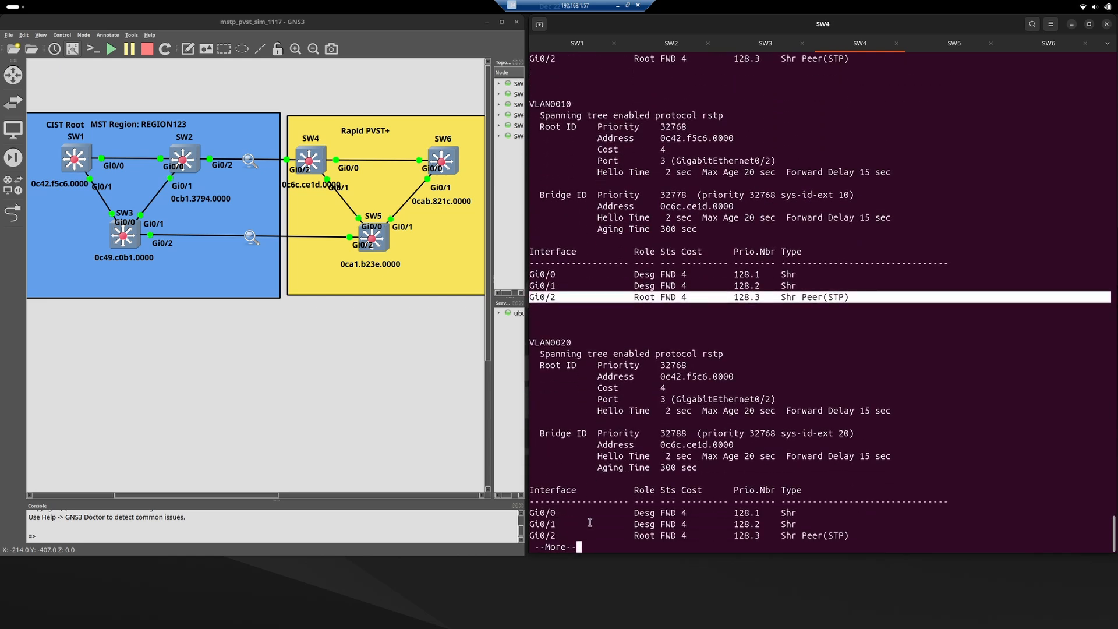
{"action": "key", "text": "Return"}
{"action": "key", "text": "Return"}
{"action": "key", "text": "Return"}
{"action": "key", "text": "Return"}
{"action": "key", "text": "Return"}
{"action": "key", "text": "Return"}
{"action": "key", "text": "Return"}
{"action": "key", "text": "Return"}
{"action": "key", "text": "Return"}
{"action": "key", "text": "Return"}
{"action": "key", "text": "Return"}
{"action": "key", "text": "Return"}
{"action": "key", "text": "Return"}
{"action": "key", "text": "Return"}
{"action": "key", "text": "Return"}
{"action": "key", "text": "Return"}
{"action": "key", "text": "Return"}
{"action": "key", "text": "Return"}
{"action": "key", "text": "Return"}
{"action": "key", "text": "Return"}
{"action": "key", "text": "Return"}
{"action": "key", "text": "Return"}
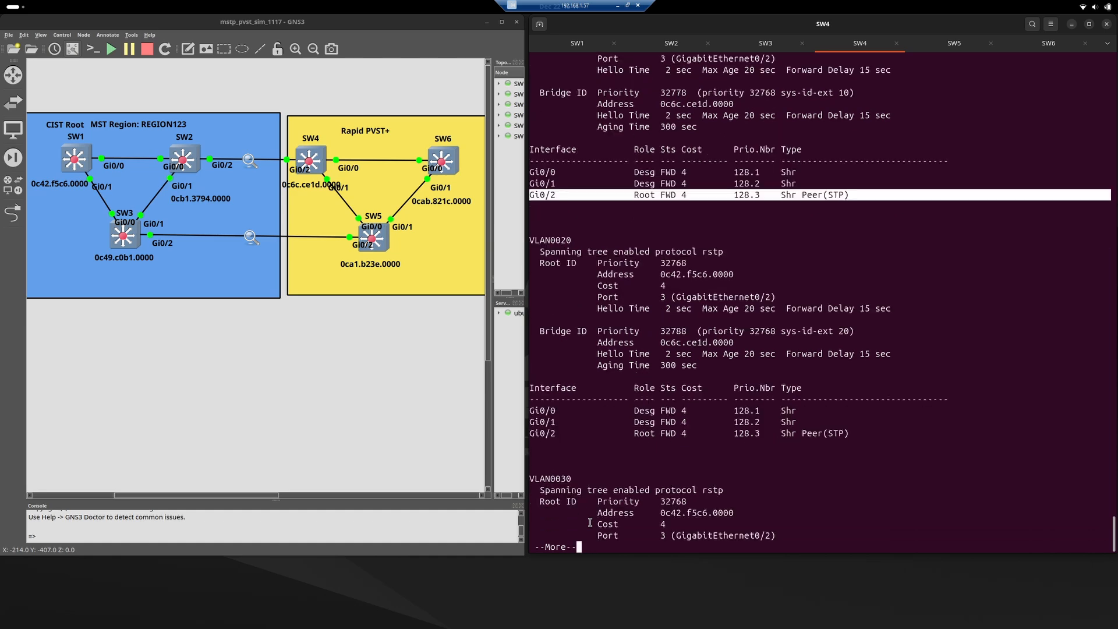
{"action": "key", "text": "Return"}
{"action": "key", "text": "Return"}
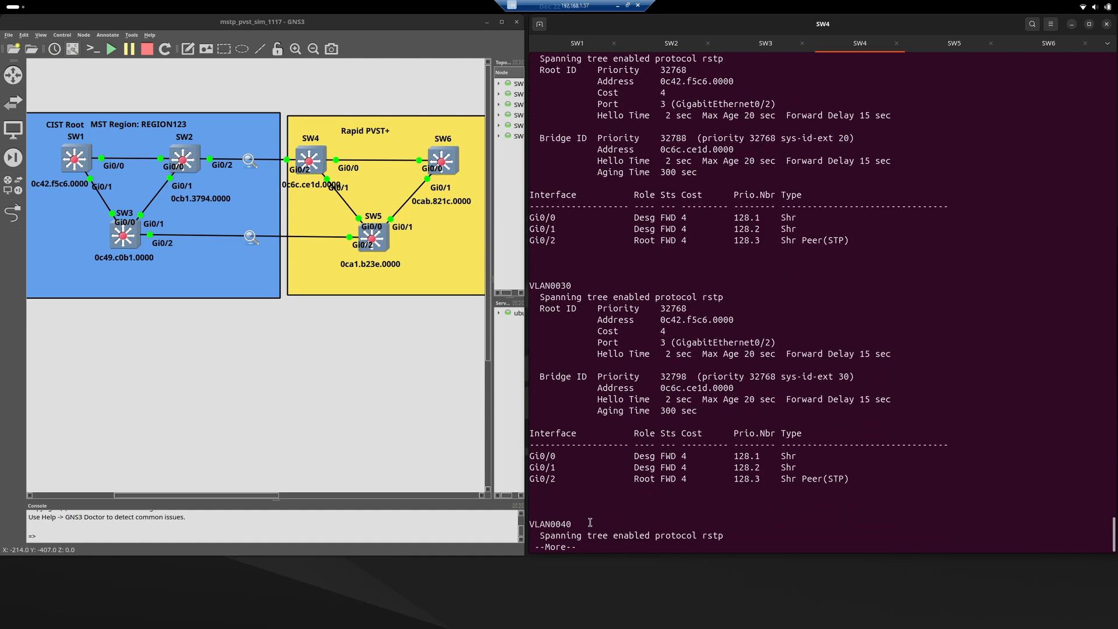
{"action": "key", "text": "Return"}
{"action": "key", "text": "Return"}
{"action": "key", "text": "Return"}
{"action": "key", "text": "Return"}
{"action": "key", "text": "Return"}
{"action": "key", "text": "Return"}
{"action": "key", "text": "Return"}
{"action": "key", "text": "Return"}
{"action": "key", "text": "Return"}
{"action": "key", "text": "Return"}
{"action": "key", "text": "Return"}
{"action": "key", "text": "Return"}
{"action": "key", "text": "Return"}
{"action": "key", "text": "Return"}
{"action": "key", "text": "Return"}
{"action": "key", "text": "Return"}
{"action": "key", "text": "Return"}
{"action": "key", "text": "Return"}
{"action": "key", "text": "Return"}
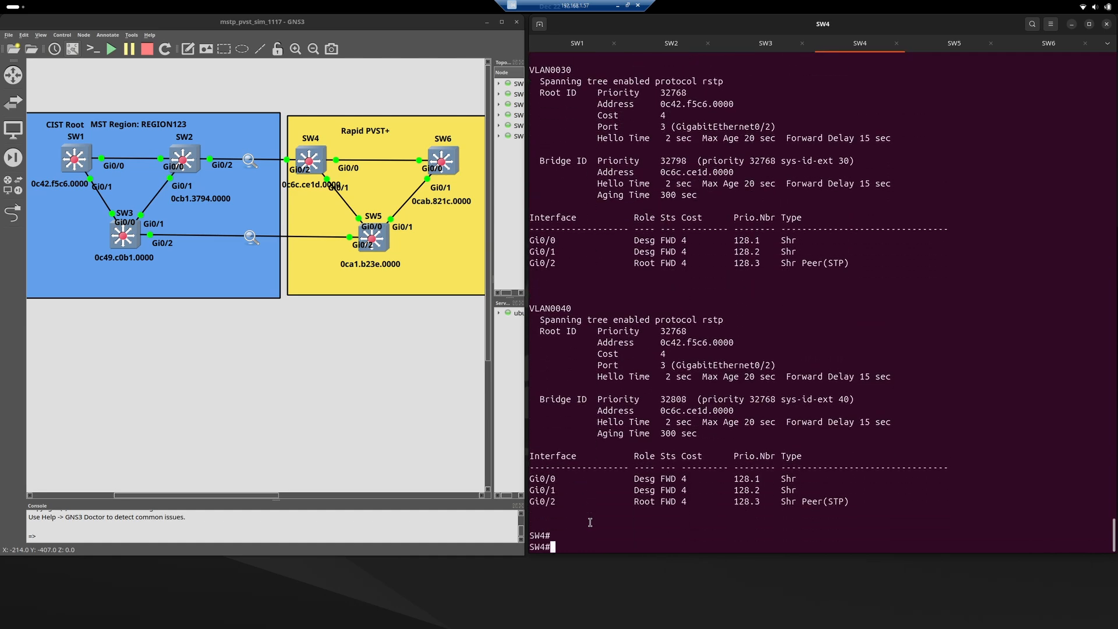
{"action": "triple_click", "coordinate": [627, 503]}
{"action": "left_click", "coordinate": [626, 502]}
Switch to the SW5 console and enter privileged EXEC mode with en.
{"action": "left_click", "coordinate": [948, 44]}
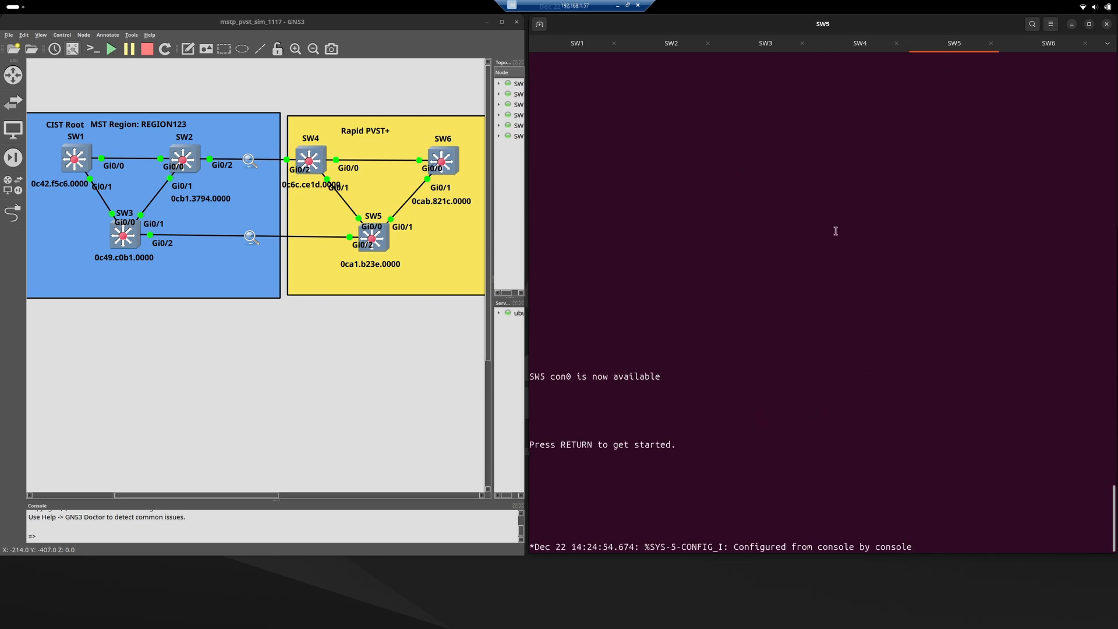
{"action": "key", "text": "Return"}
{"action": "key", "text": "Return"}
{"action": "type", "text": "en"}
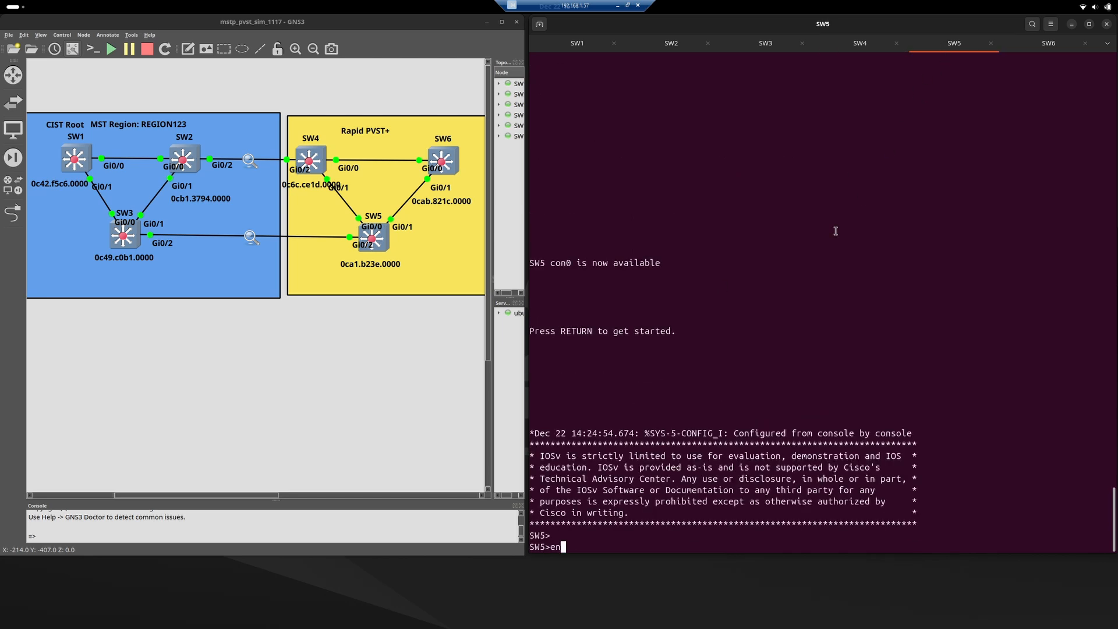
{"action": "key", "text": "Return"}
Run show spanning-tree on SW5 and examine the Gi0/2 and Gi0/0 entries for VLAN0001 against the topology.
{"action": "type", "text": "show span"}
{"action": "key", "text": "Tab"}
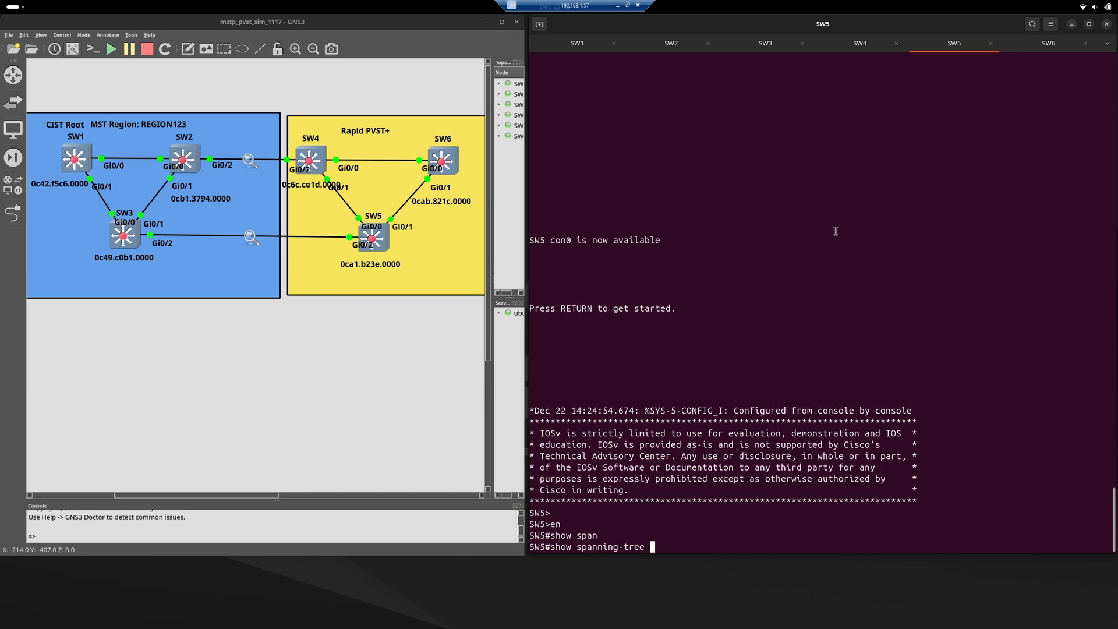
{"action": "key", "text": "Return"}
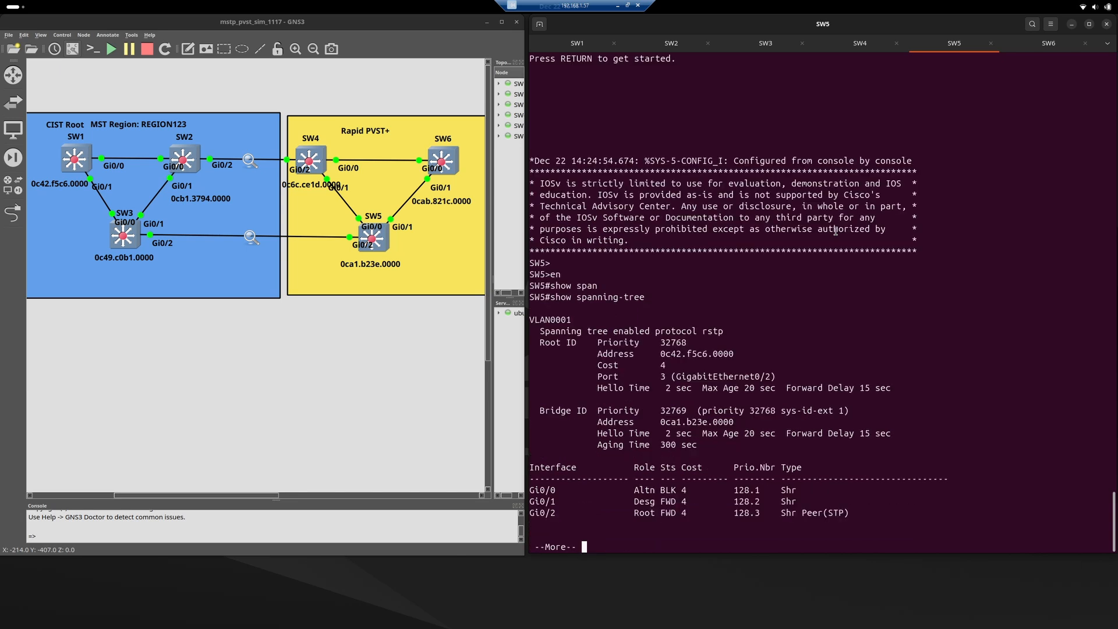
{"action": "triple_click", "coordinate": [576, 515]}
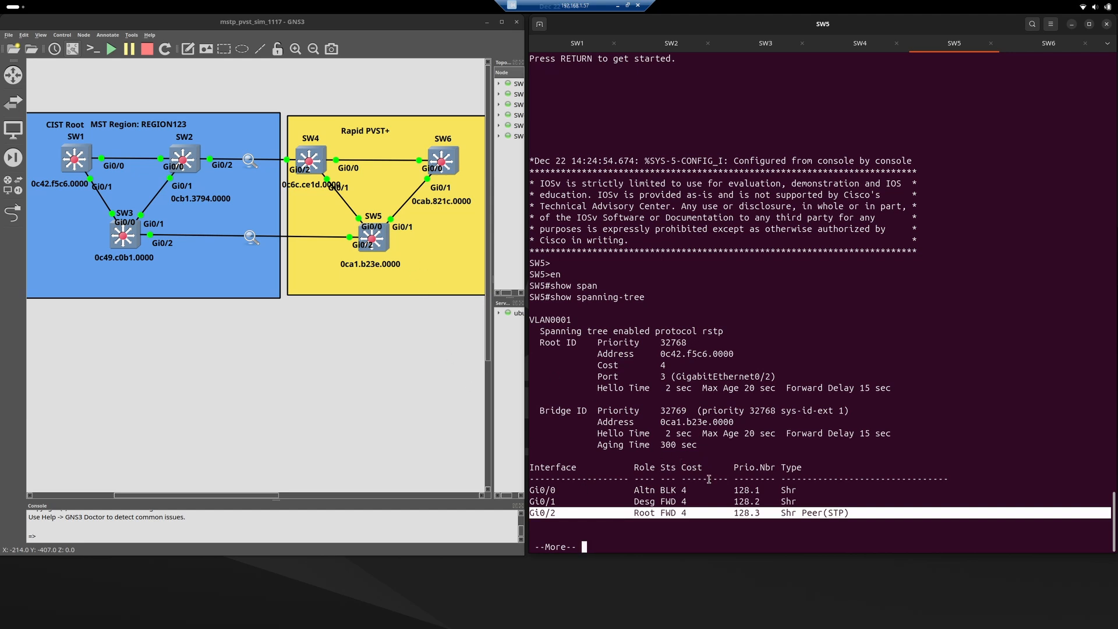
{"action": "triple_click", "coordinate": [553, 490]}
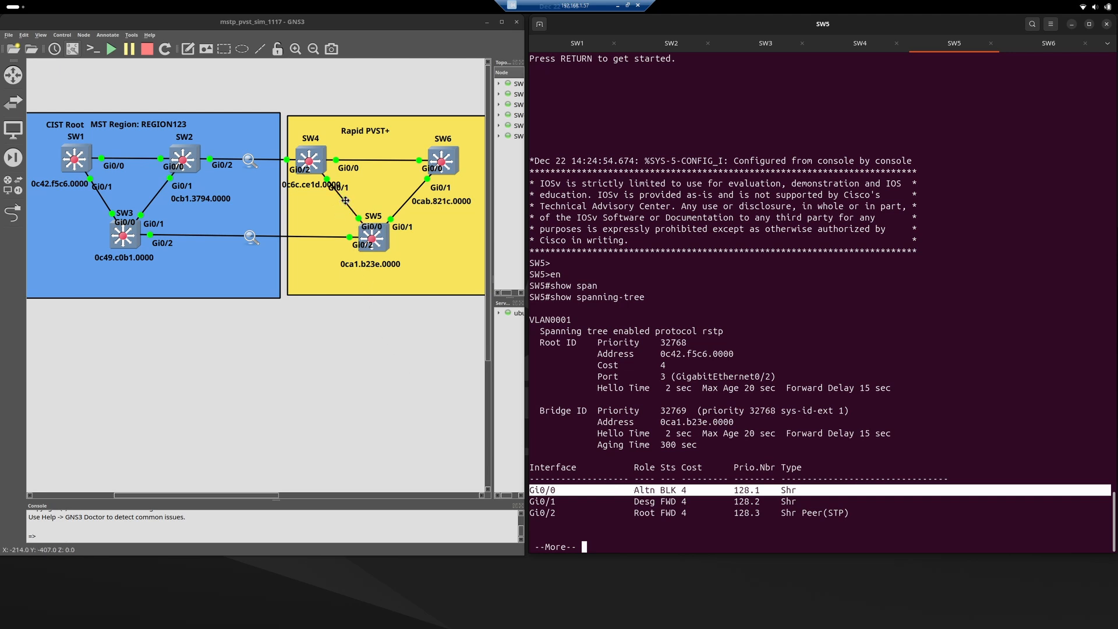
{"action": "left_click", "coordinate": [721, 473]}
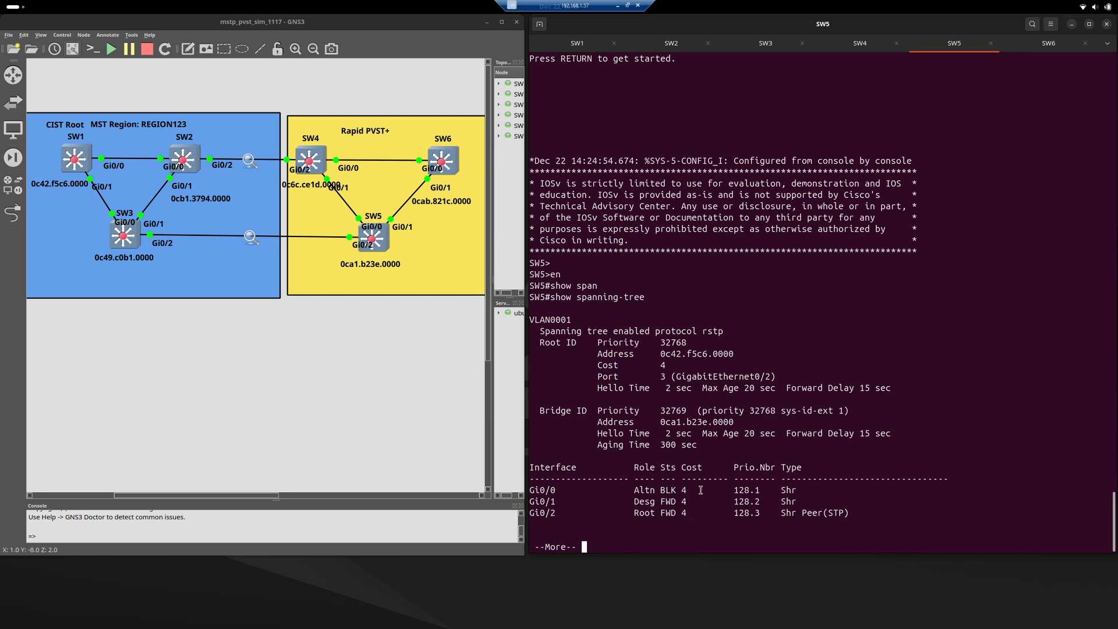
Compare the Cost column across SW5's three interfaces in VLAN0001.
{"action": "double_click", "coordinate": [684, 471]}
{"action": "left_click_drag", "start_coordinate": [684, 471], "coordinate": [704, 516]}
{"action": "left_click", "coordinate": [704, 517]}
Page through SW5's spanning-tree output for VLANs 10, 20, 30 and 40 to examine the port roles.
{"action": "key", "text": "space"}
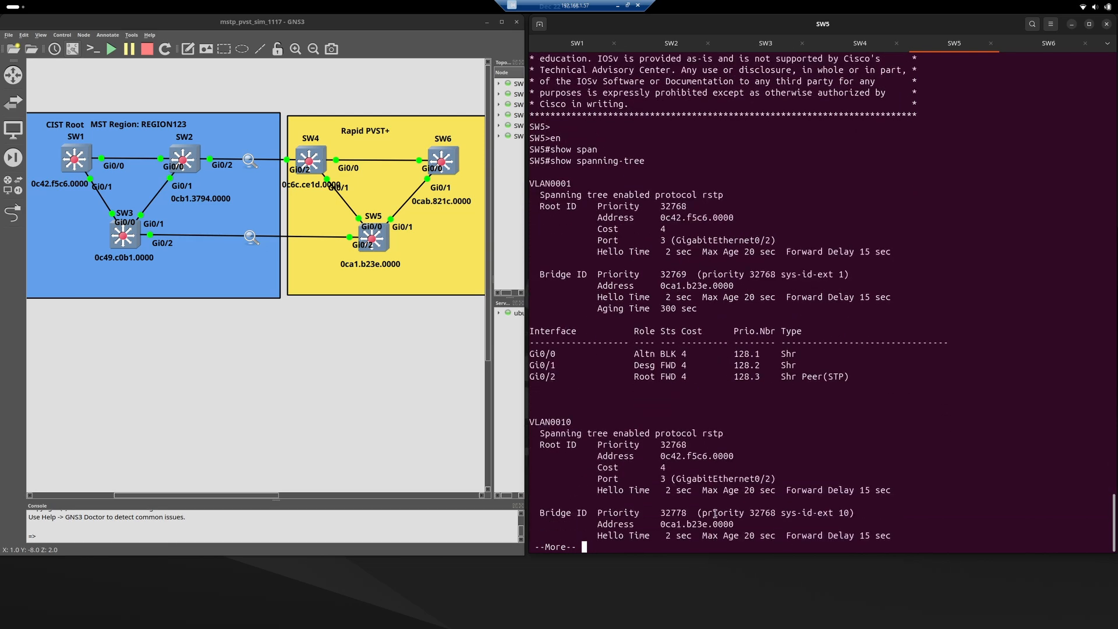
{"action": "key", "text": "space"}
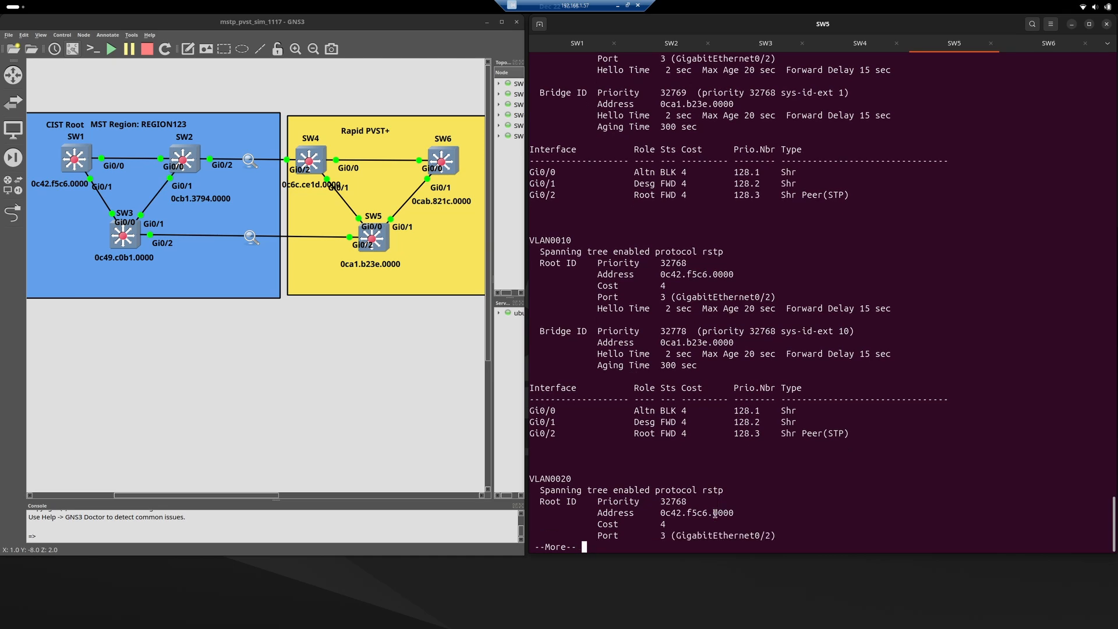
{"action": "key", "text": "space"}
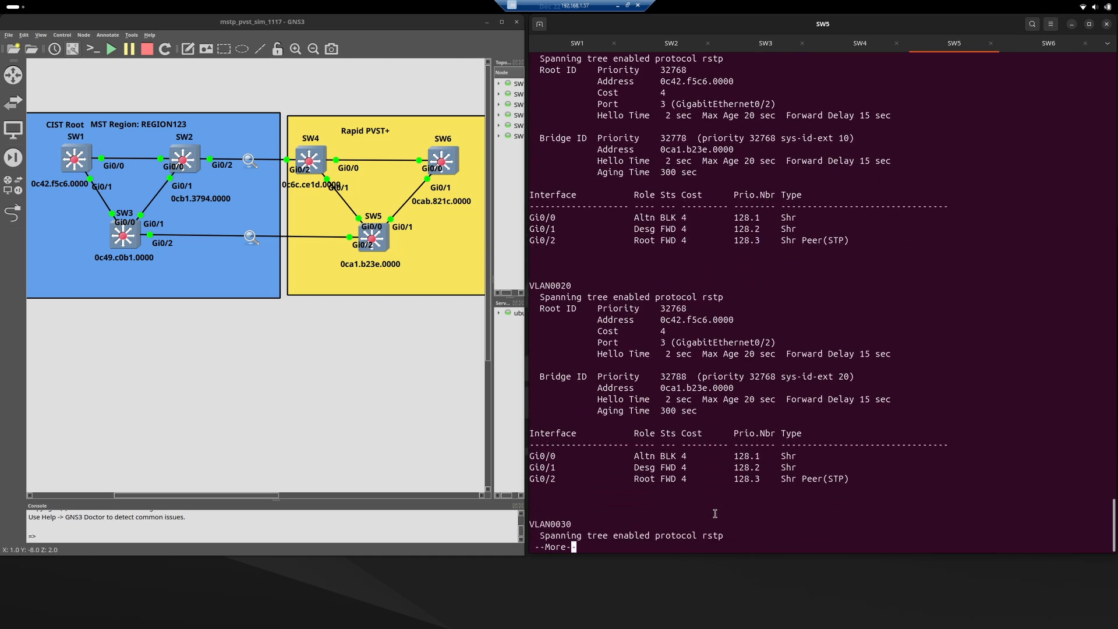
{"action": "key", "text": "space"}
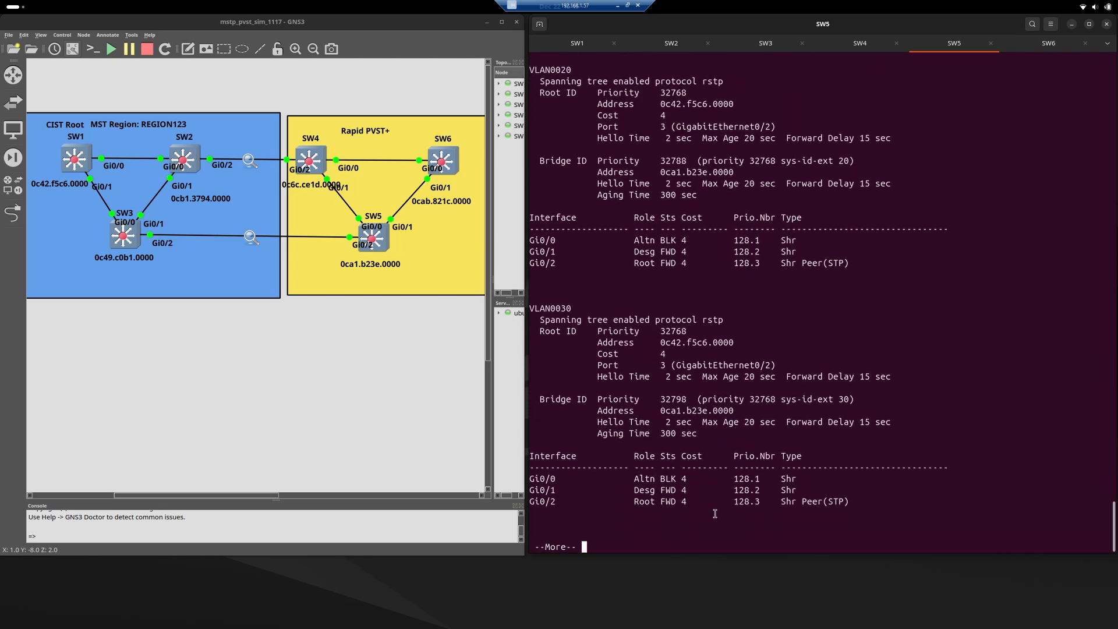
{"action": "key", "text": "space"}
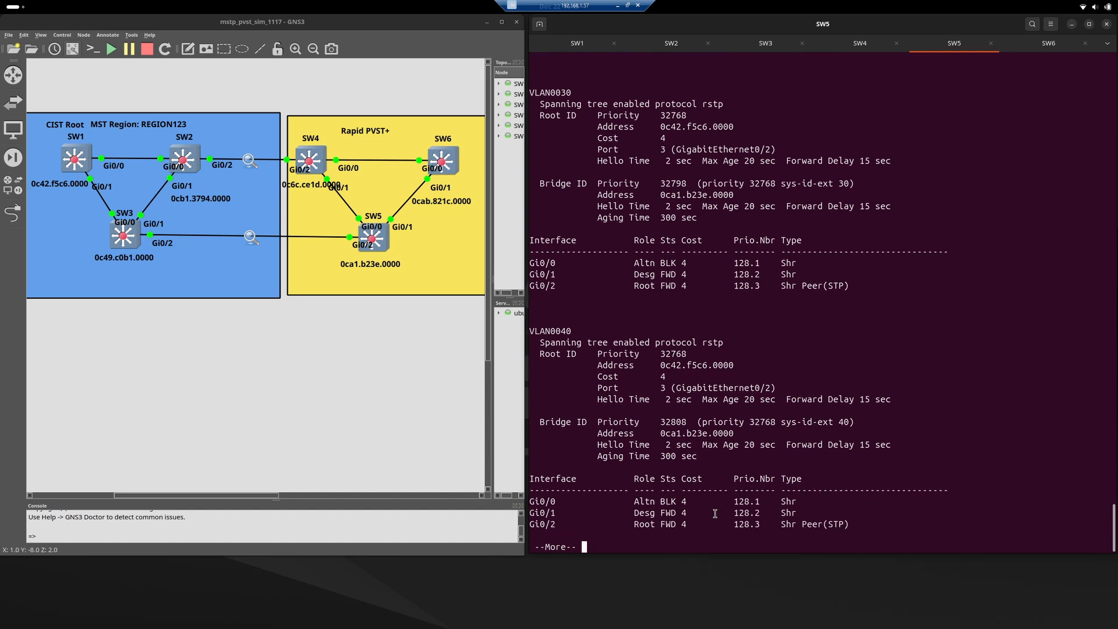
Finish SW5's spanning-tree output, then switch to the SW6 console and enter privileged EXEC mode with en.
{"action": "key", "text": "Return"}
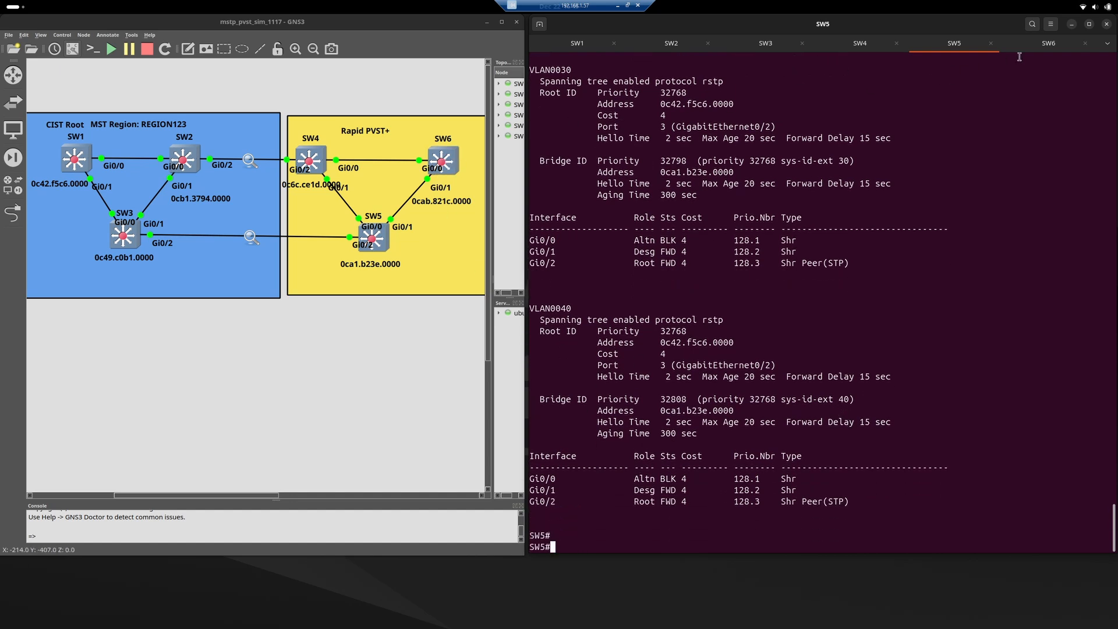
{"action": "left_click", "coordinate": [1037, 47]}
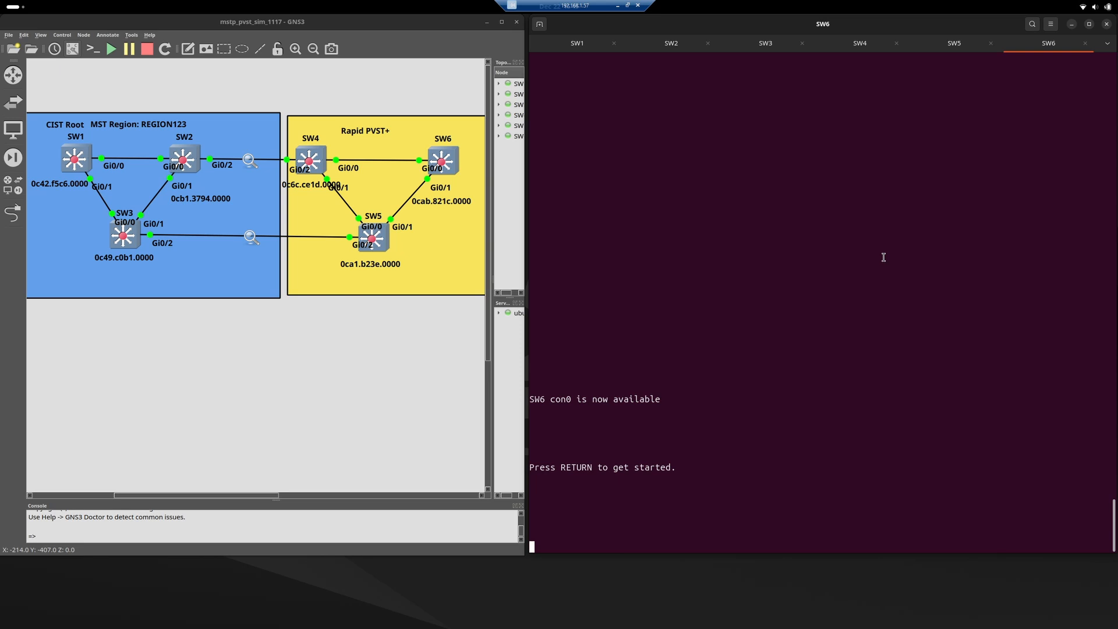
{"action": "key", "text": "Return"}
{"action": "key", "text": "Return"}
{"action": "type", "text": "en"}
{"action": "key", "text": "Return"}
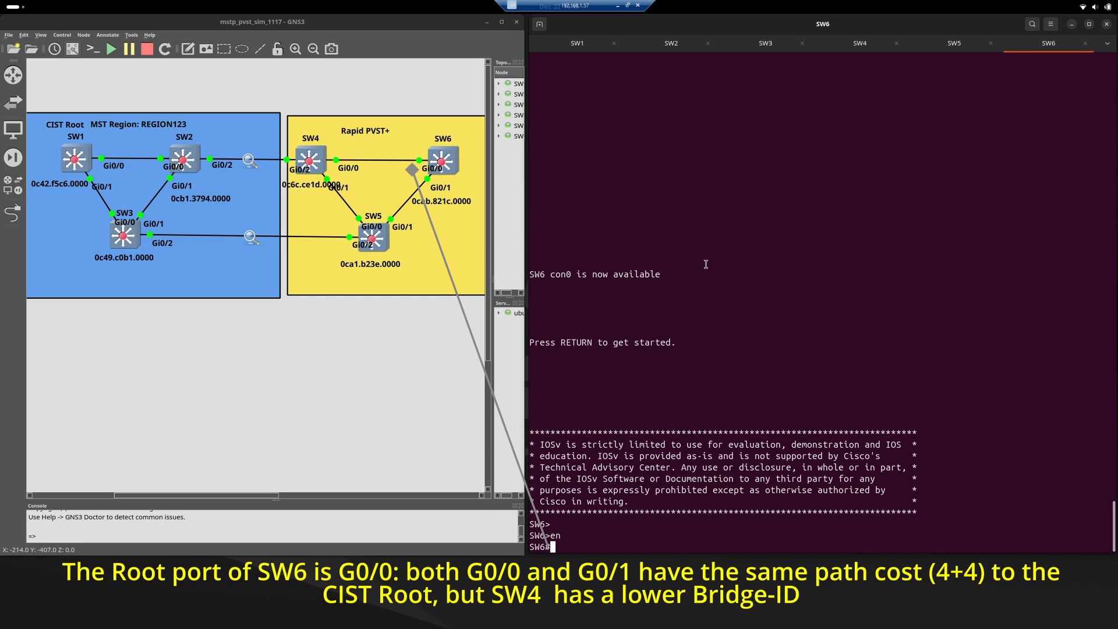
Run show spanning-tree on SW6 and examine the Gi0/0 and Gi0/1 port roles across its VLANs.
{"action": "type", "text": "show span"}
{"action": "key", "text": "Tab"}
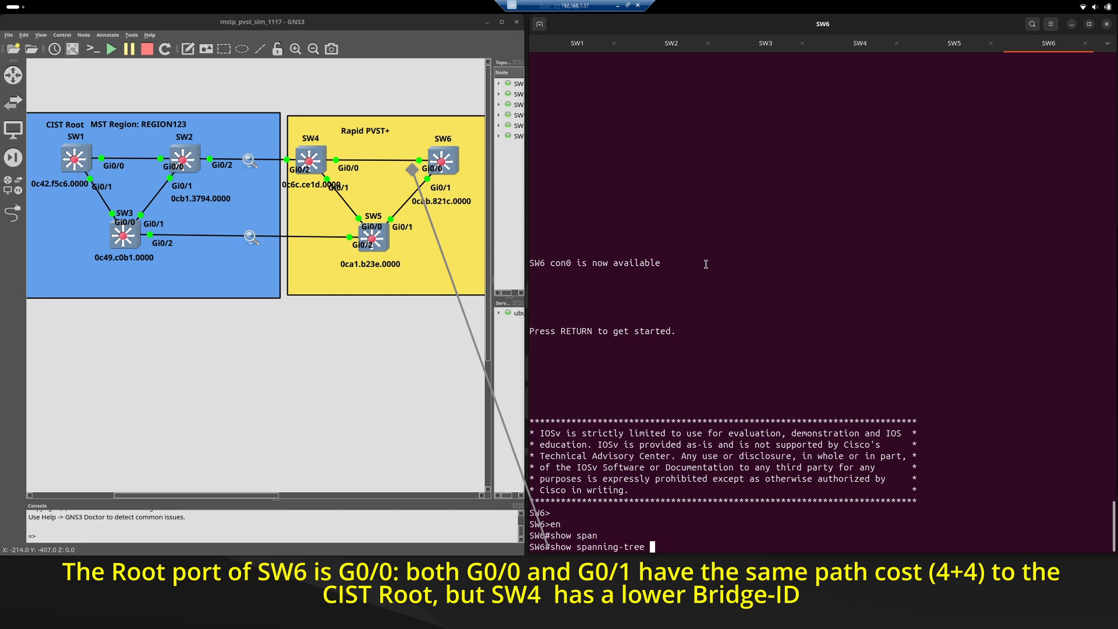
{"action": "key", "text": "Return"}
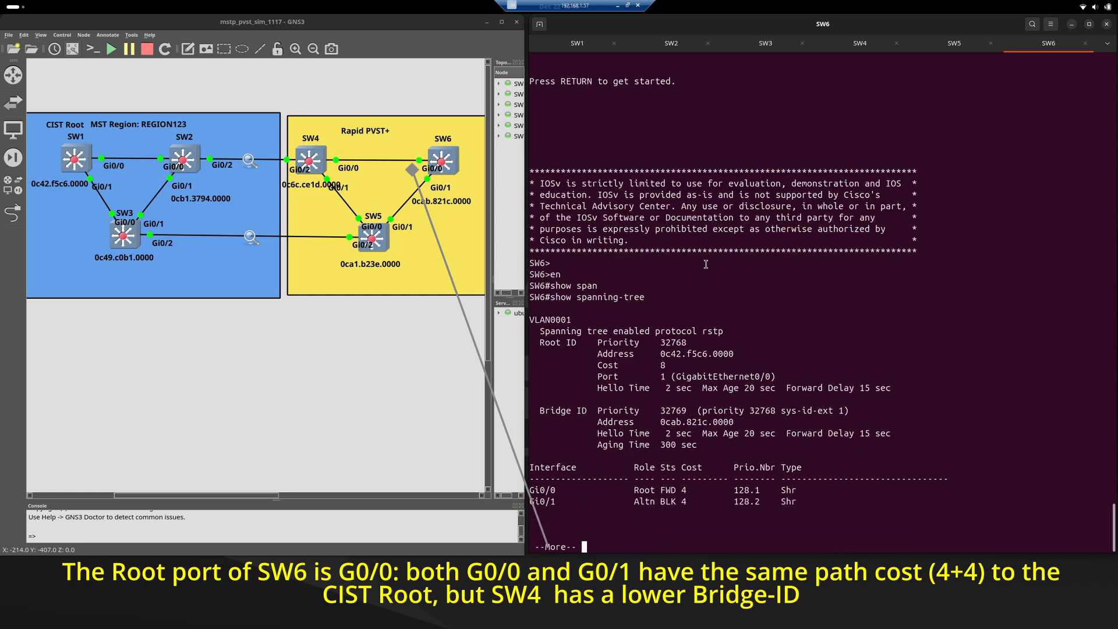
{"action": "triple_click", "coordinate": [639, 491]}
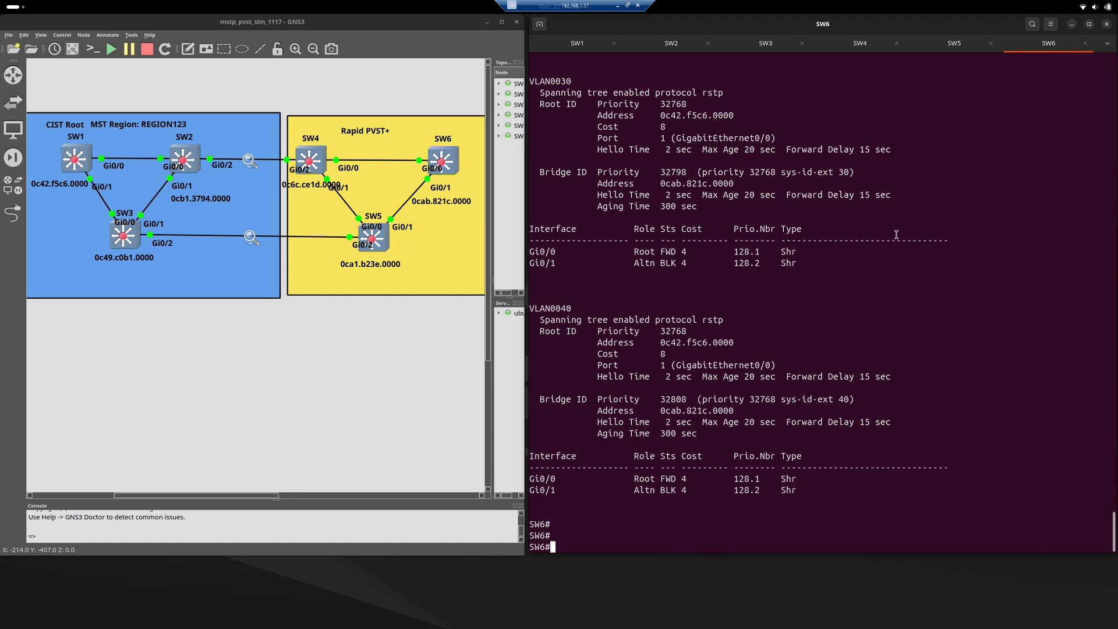
{"action": "key", "text": "Return"}
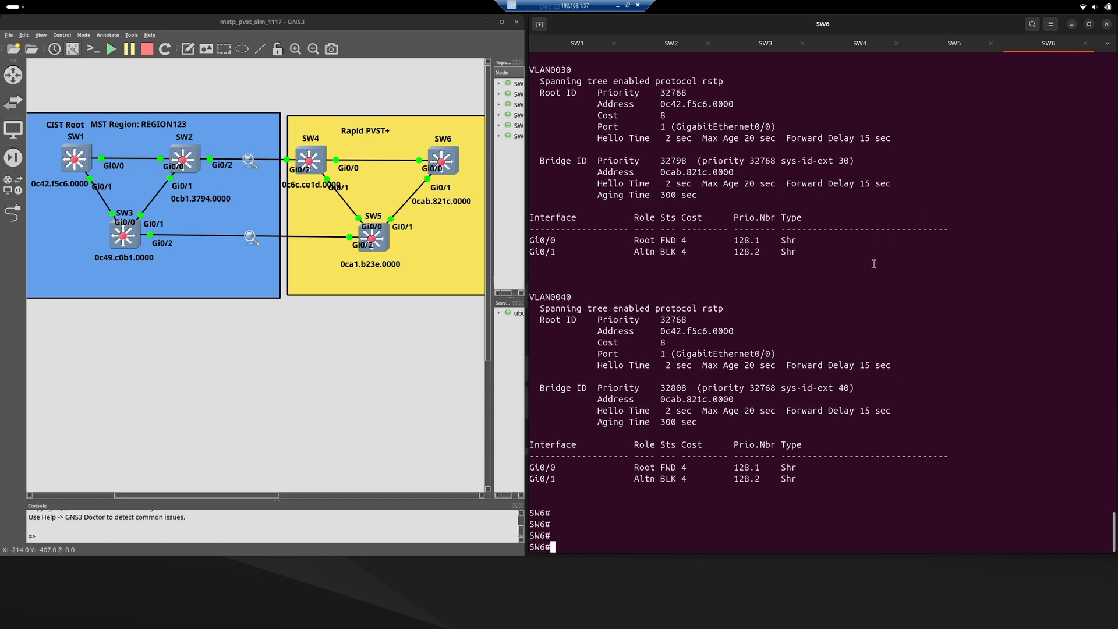
Enter global configuration mode on SW6 with conf t and set the spanning-tree priority for VLAN 20 to 4096.
{"action": "type", "text": "conf t"}
{"action": "key", "text": "Return"}
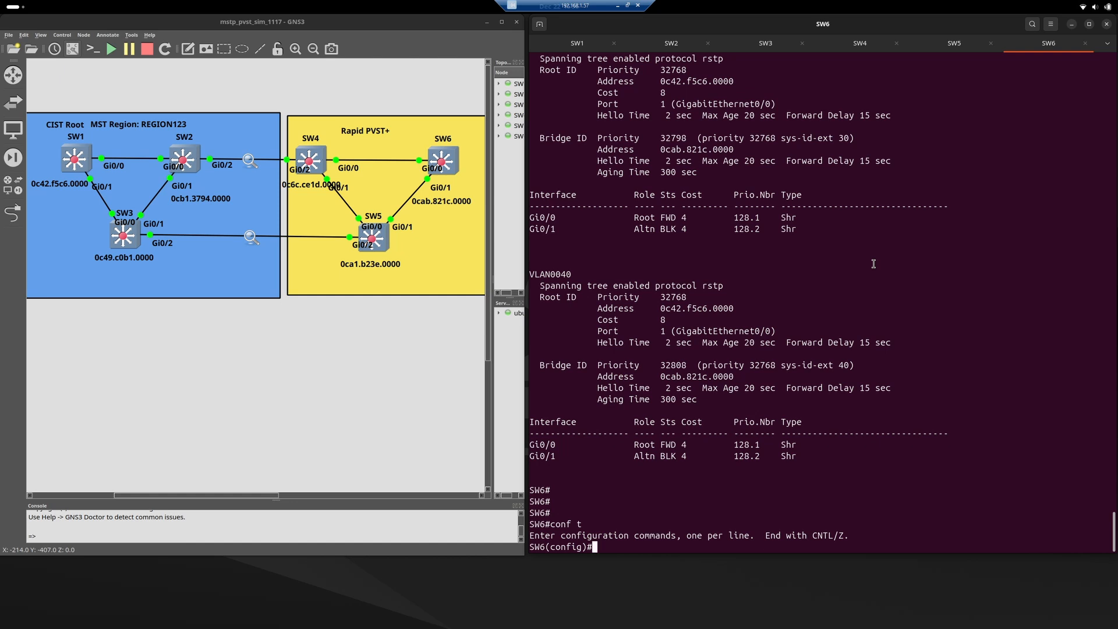
{"action": "type", "text": "span"}
{"action": "key", "text": "Tab"}
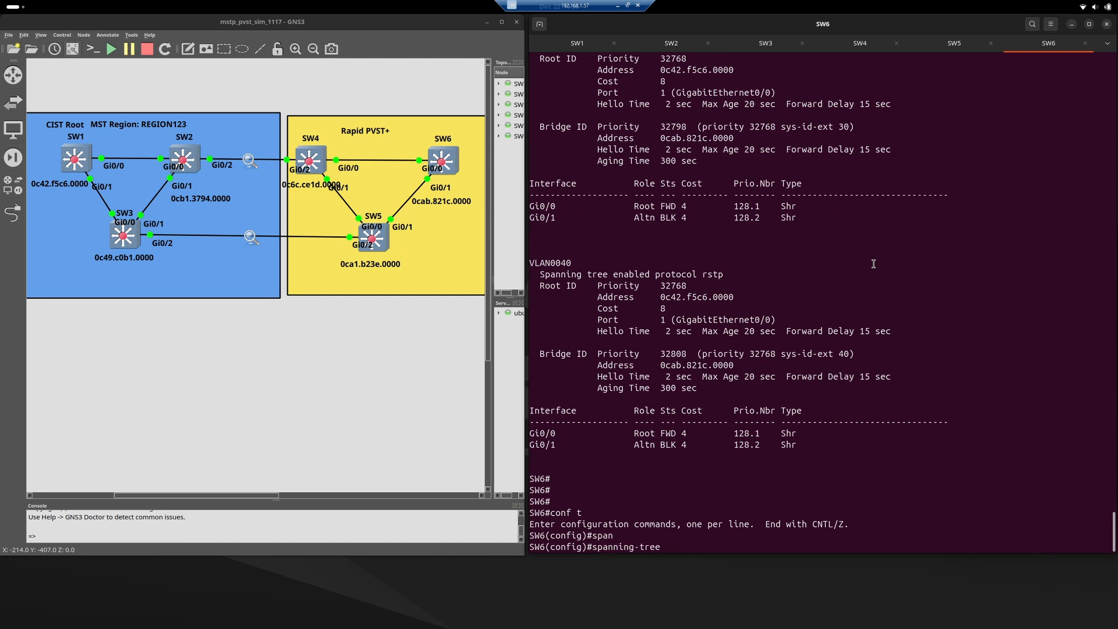
{"action": "type", "text": "vlan 20 priority"}
{"action": "key", "text": "Tab"}
{"action": "type", "text": "?"}
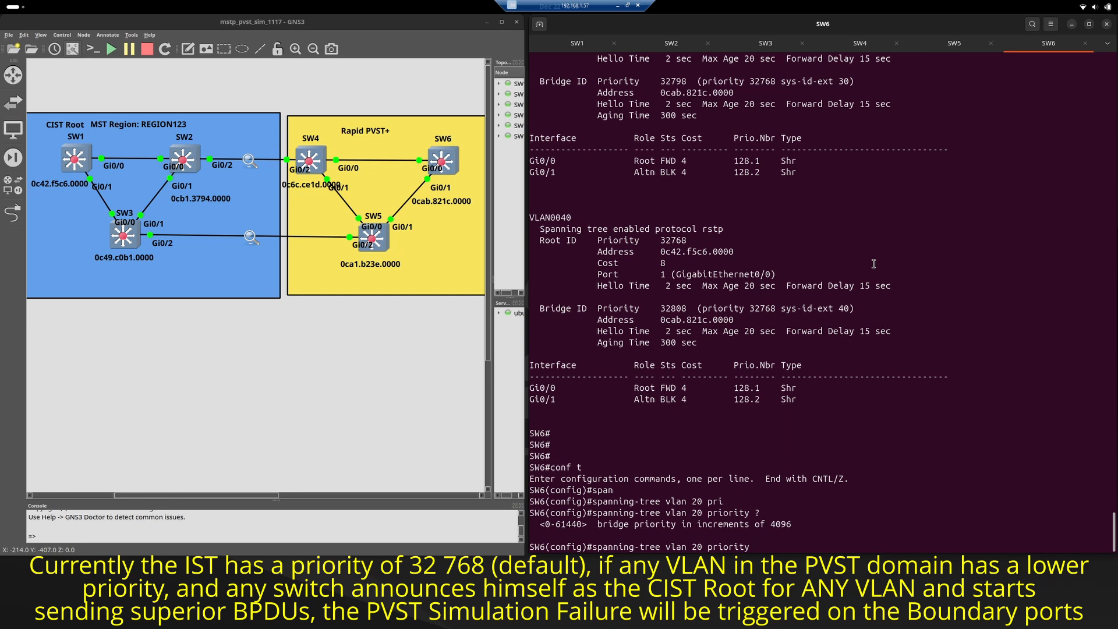
{"action": "type", "text": "4096"}
{"action": "key", "text": "Return"}
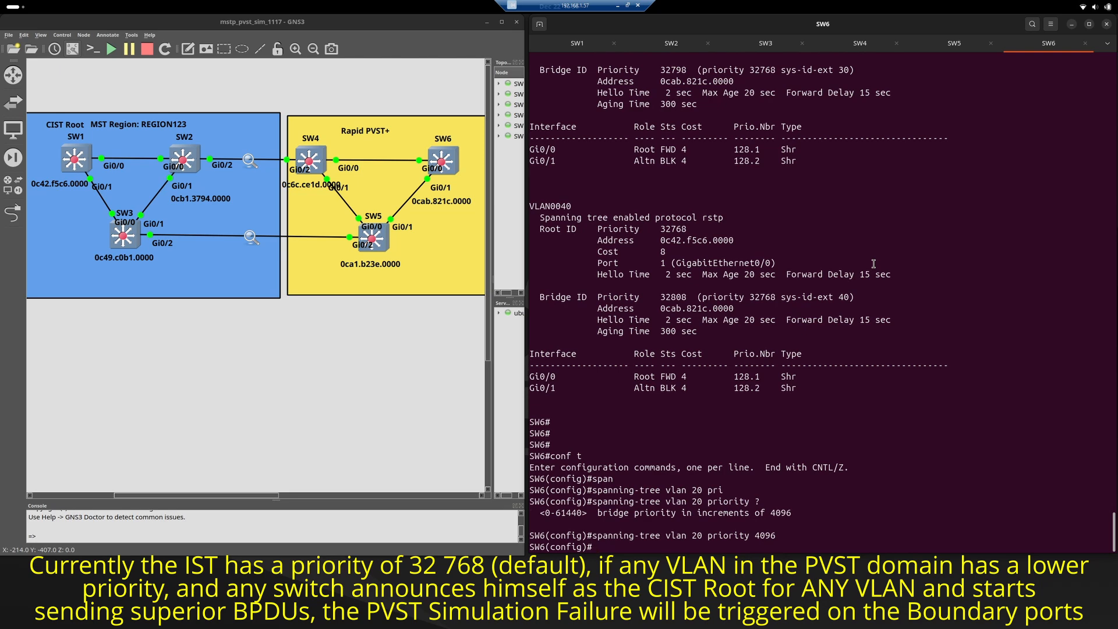
Read the latest spanning-tree log messages about Gi0/2 on the SW2 and SW3 consoles.
{"action": "left_click", "coordinate": [670, 43]}
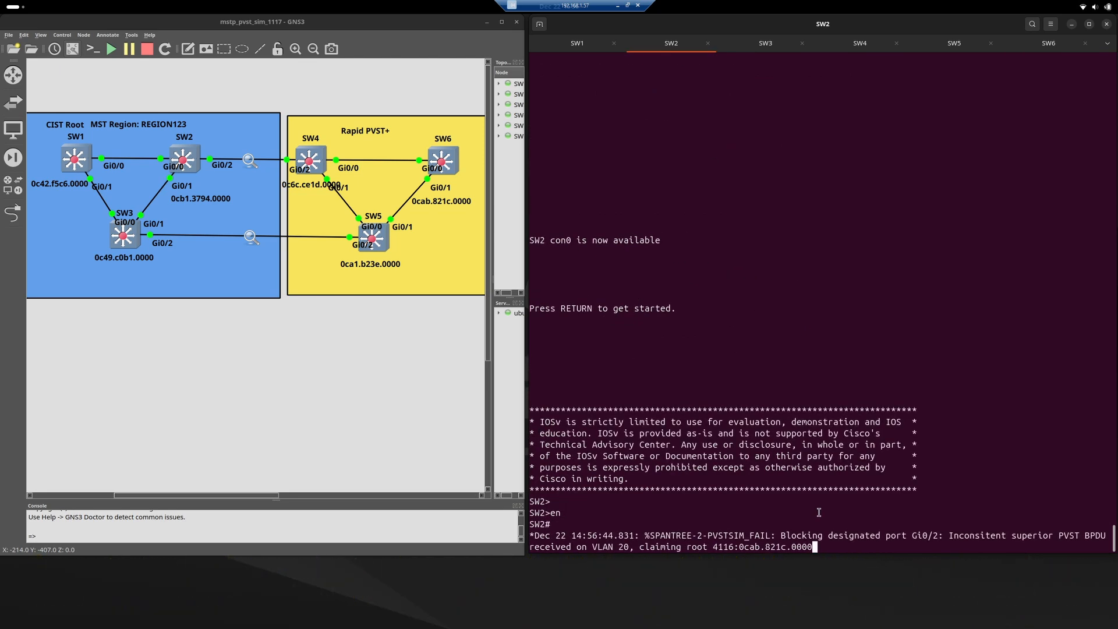
{"action": "left_click_drag", "start_coordinate": [645, 536], "coordinate": [785, 547]}
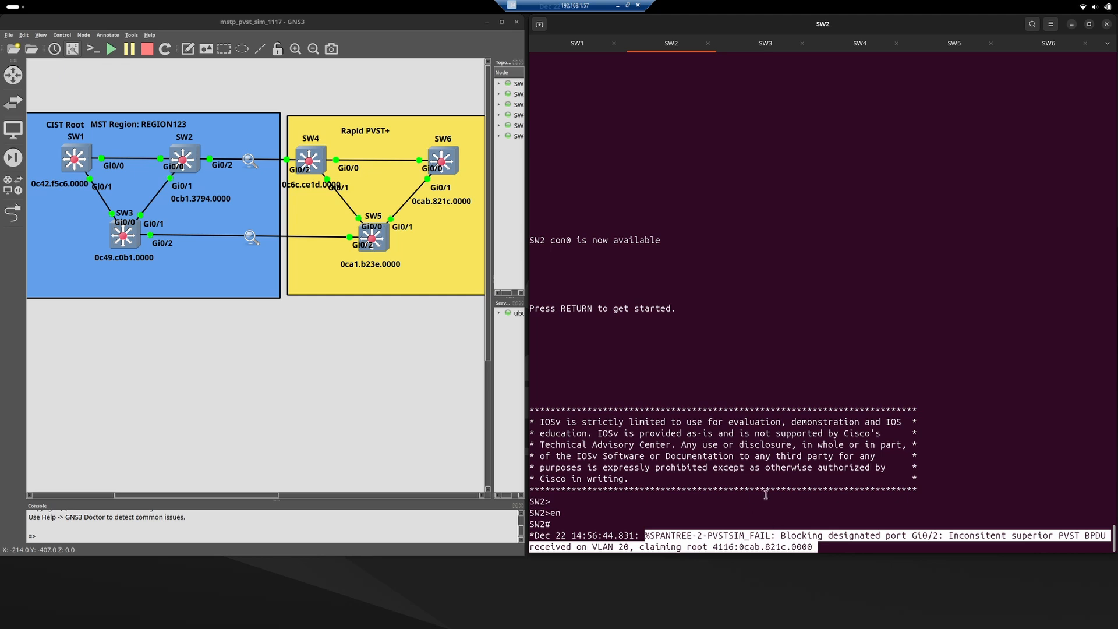
{"action": "left_click", "coordinate": [753, 46]}
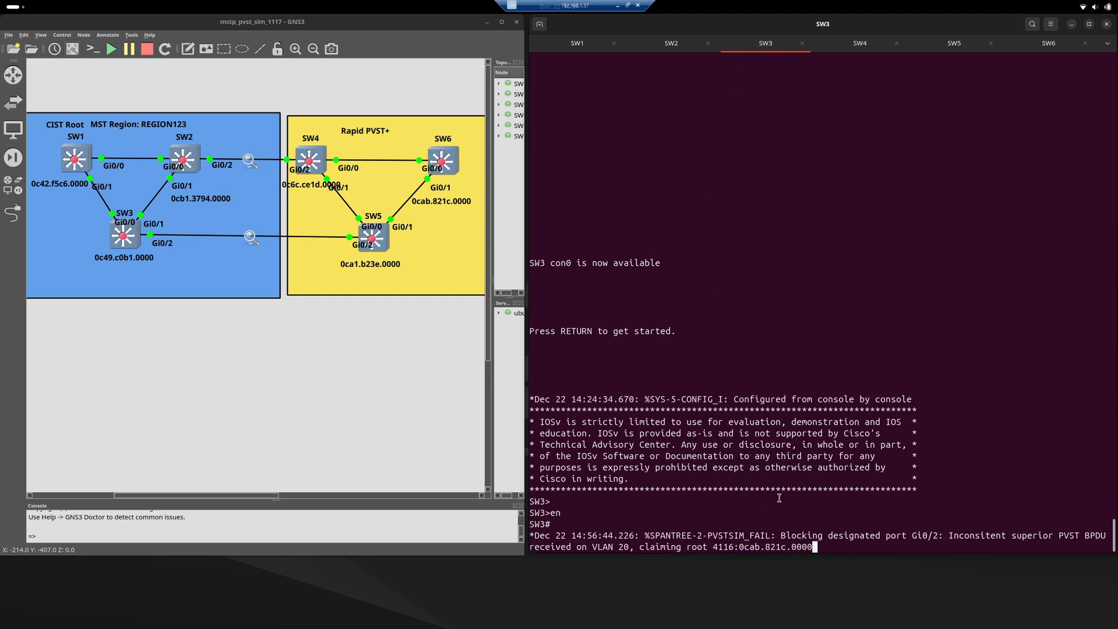
{"action": "triple_click", "coordinate": [758, 542]}
{"action": "left_click", "coordinate": [757, 511]}
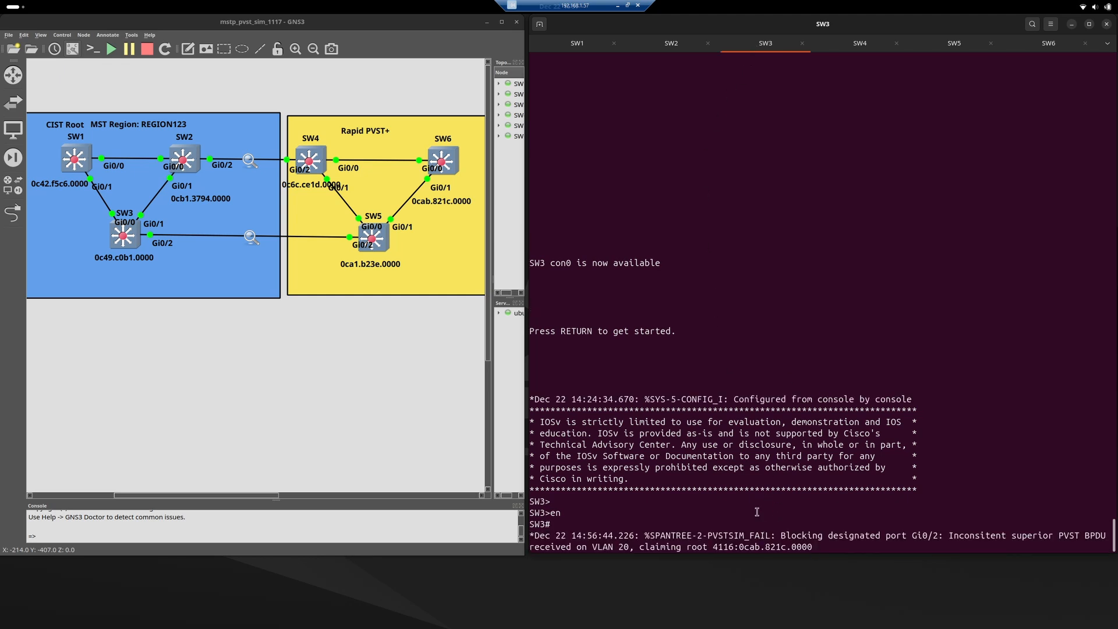
Run show spanning-tree mst on SW2 and examine the Gi0/2 entry under MST0.
{"action": "left_click", "coordinate": [675, 52]}
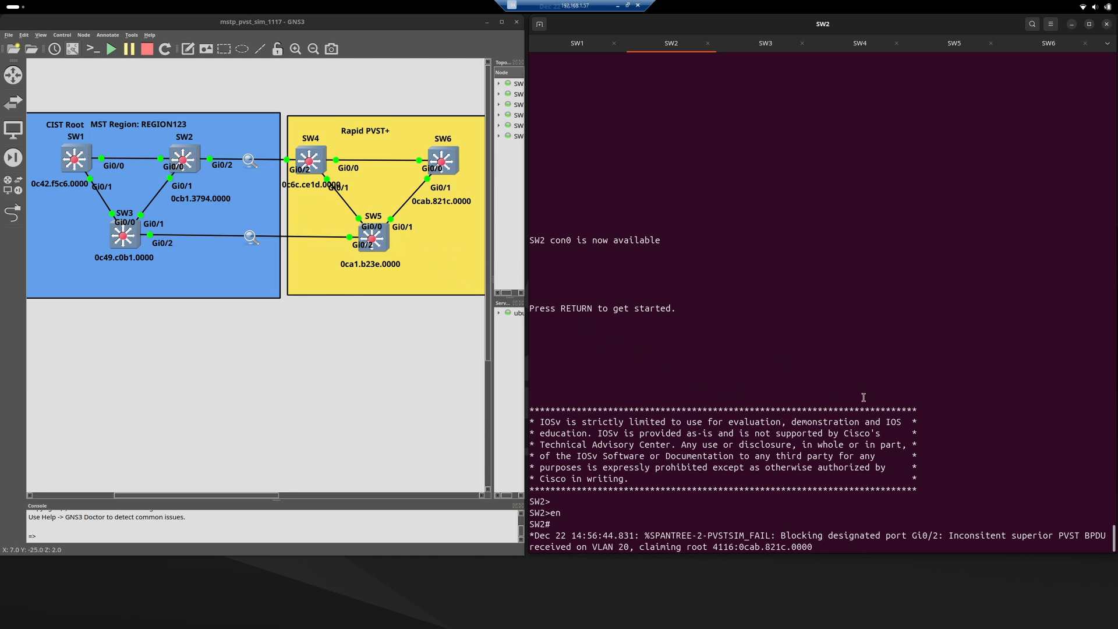
{"action": "key", "text": "Return"}
{"action": "type", "text": "show sp"}
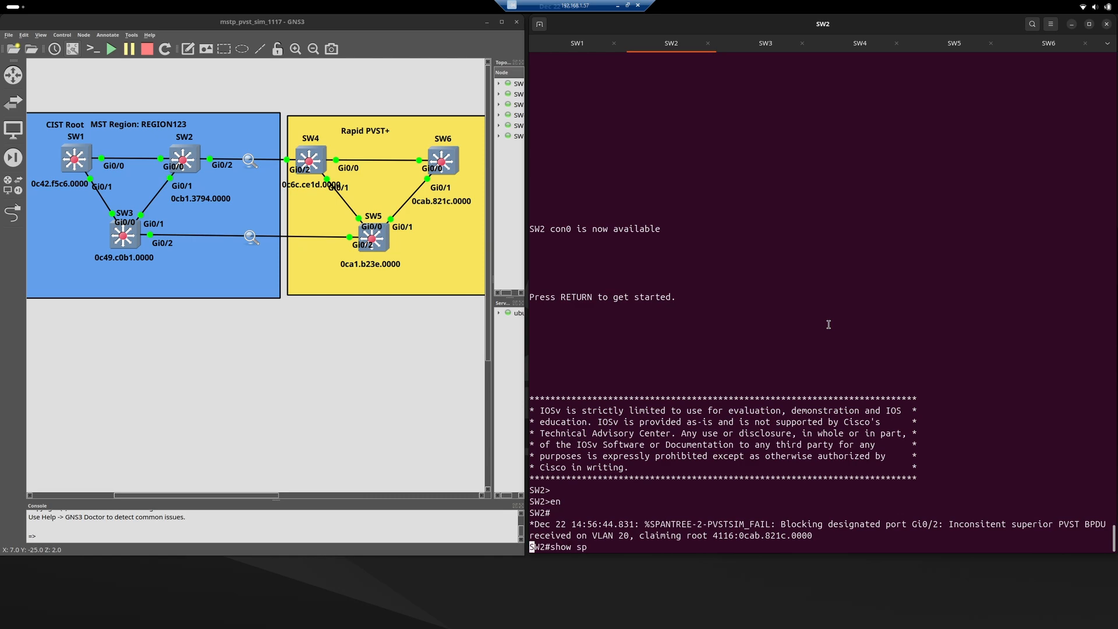
{"action": "key", "text": "Tab"}
{"action": "type", "text": "mst"}
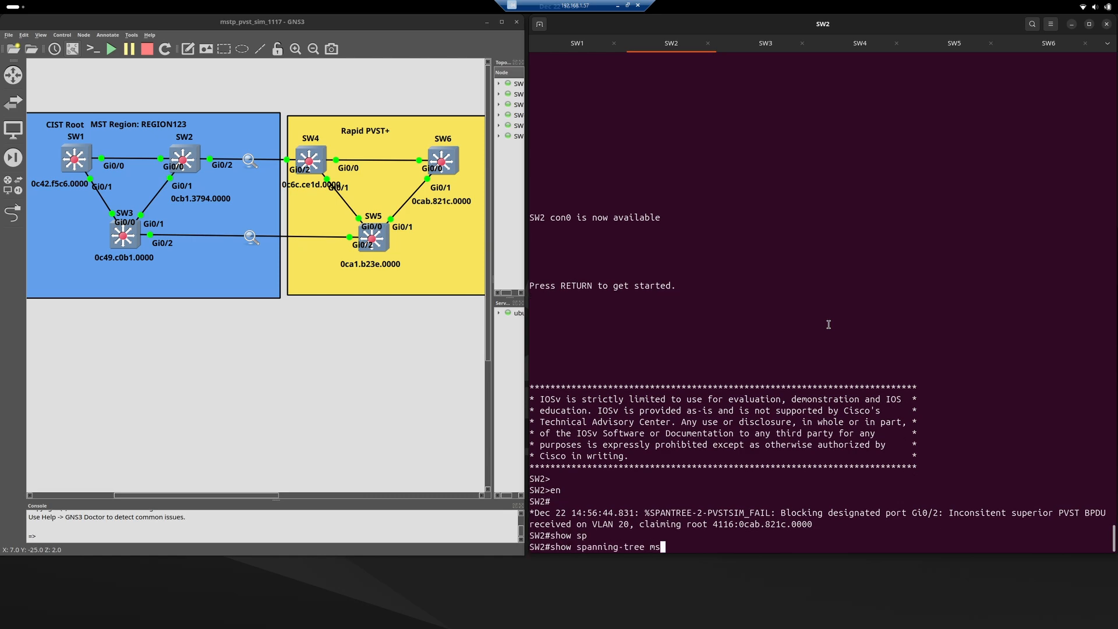
{"action": "key", "text": "Return"}
{"action": "key", "text": "q"}
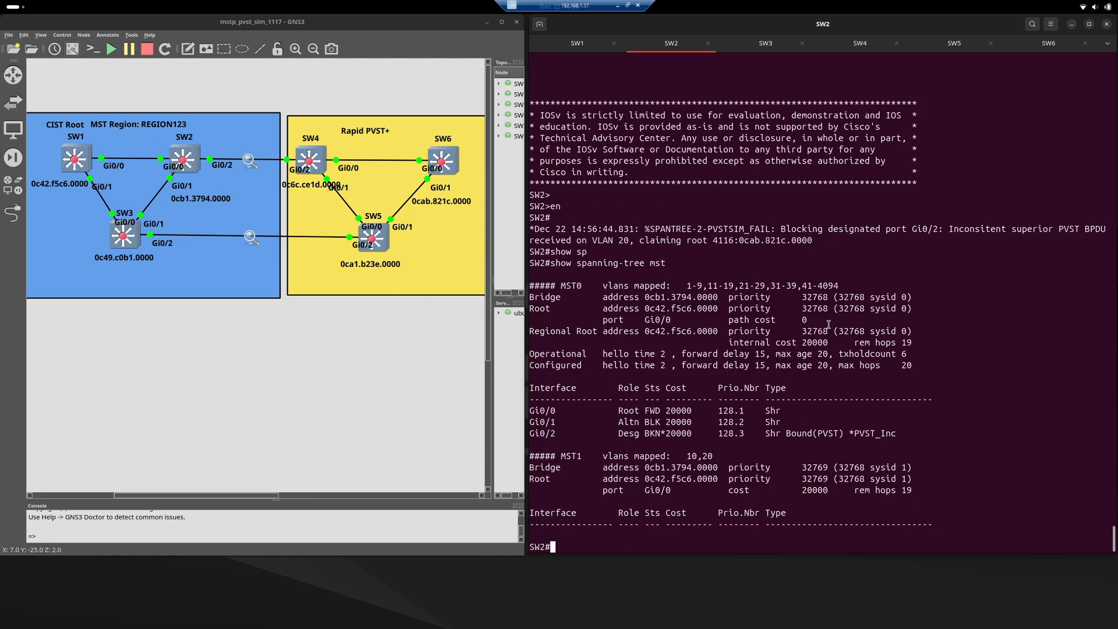
{"action": "triple_click", "coordinate": [580, 435]}
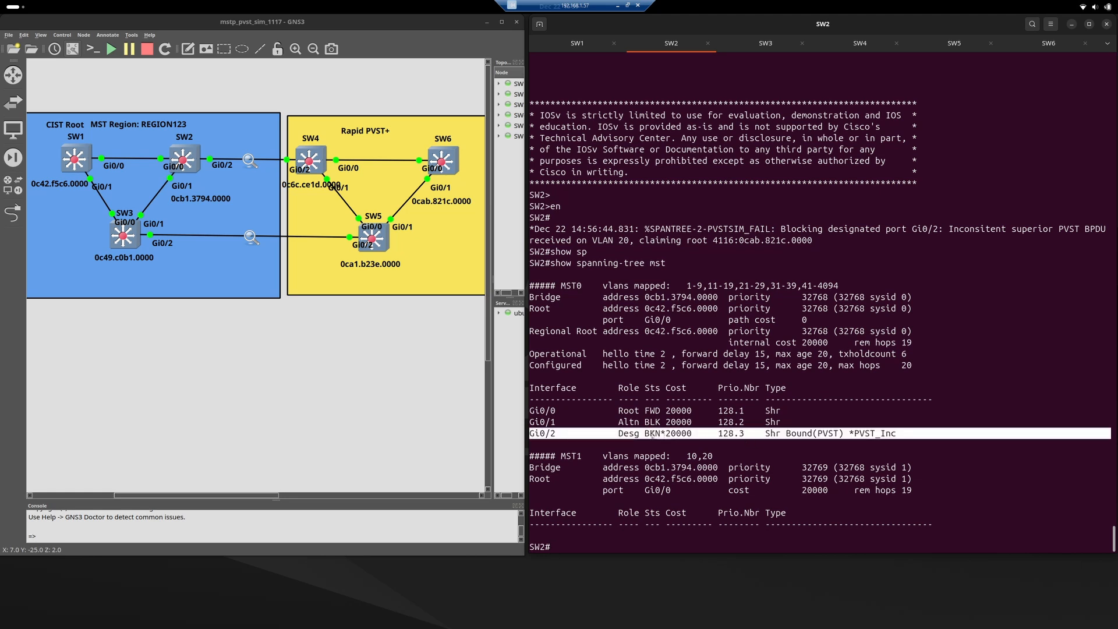
Switch to the SW3 console and run show spanning-tree mst, stopping the output after the first page.
{"action": "left_click", "coordinate": [760, 48]}
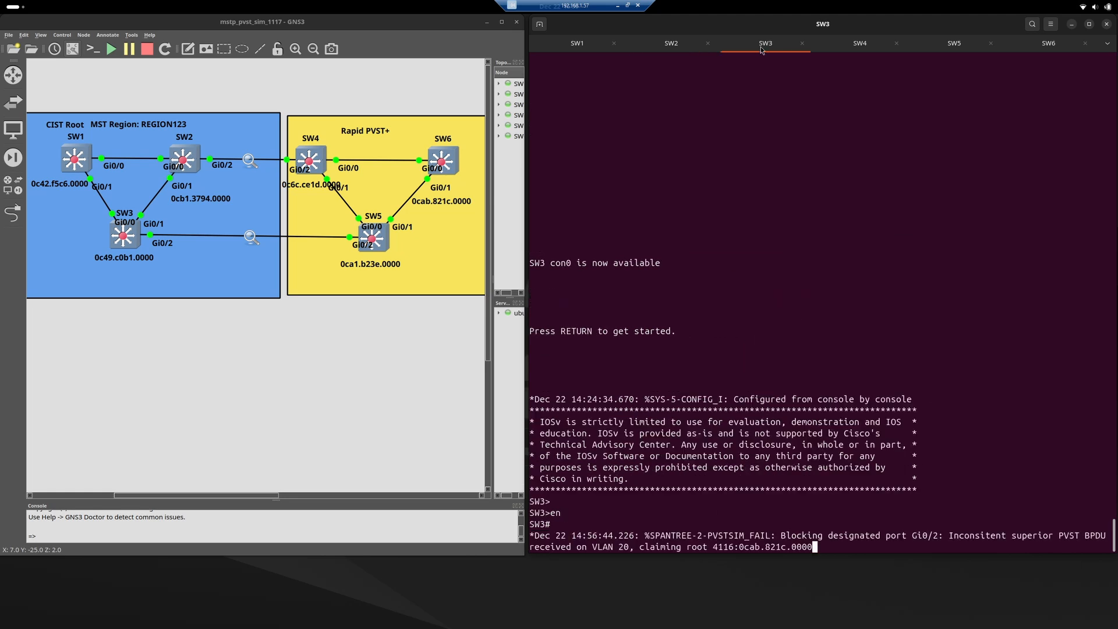
{"action": "key", "text": "Return"}
{"action": "key", "text": "Return"}
{"action": "type", "text": "show spa"}
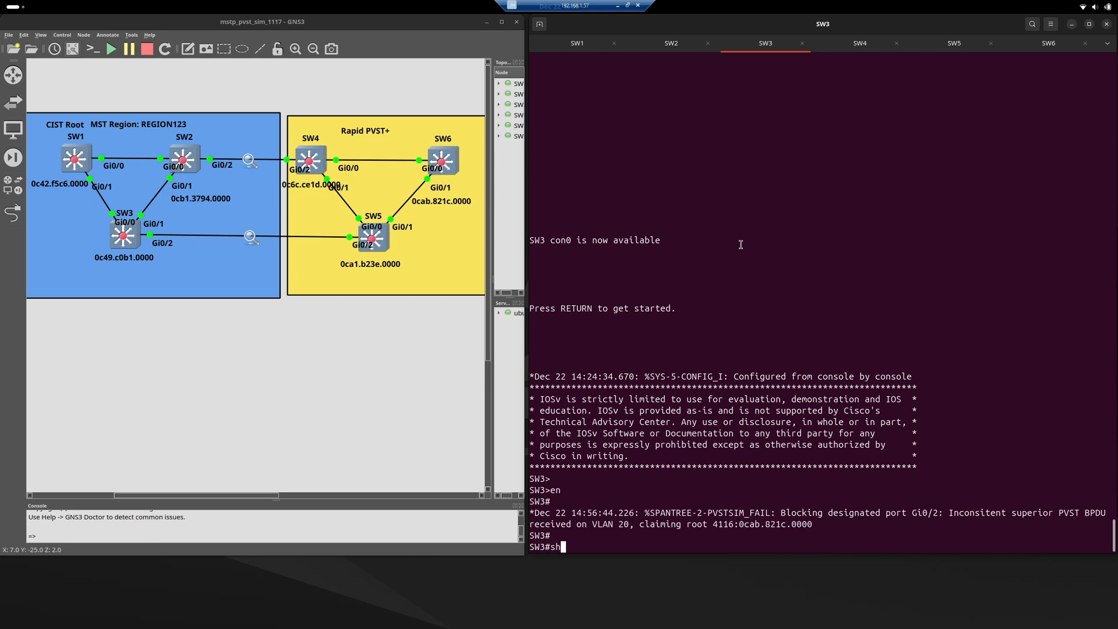
{"action": "key", "text": "Tab"}
{"action": "type", "text": "ms"}
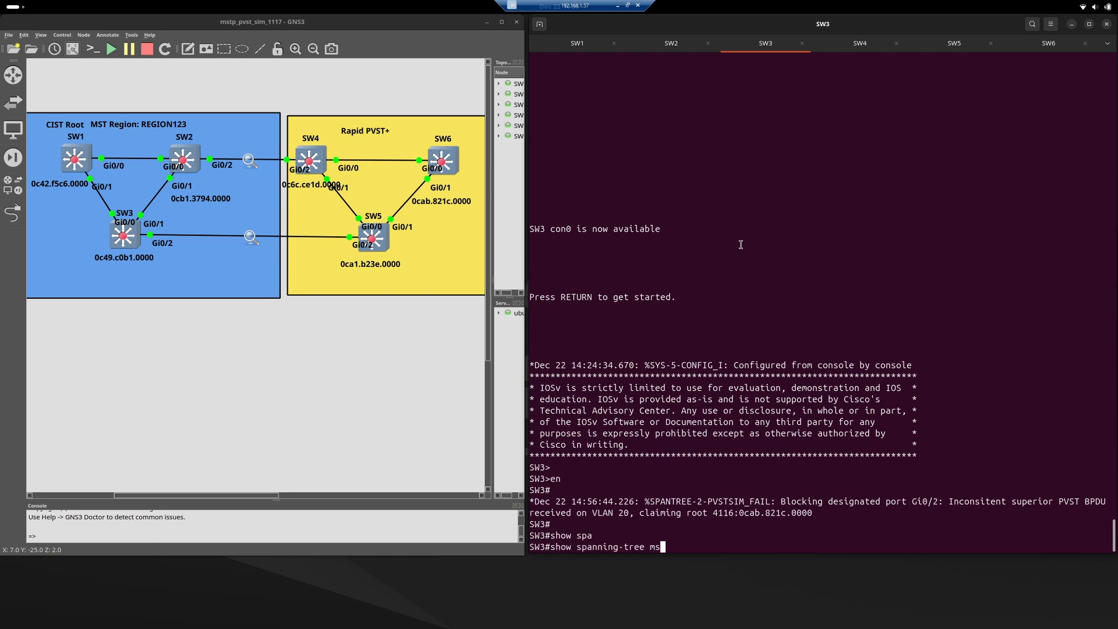
{"action": "key", "text": "Tab"}
{"action": "key", "text": "Return"}
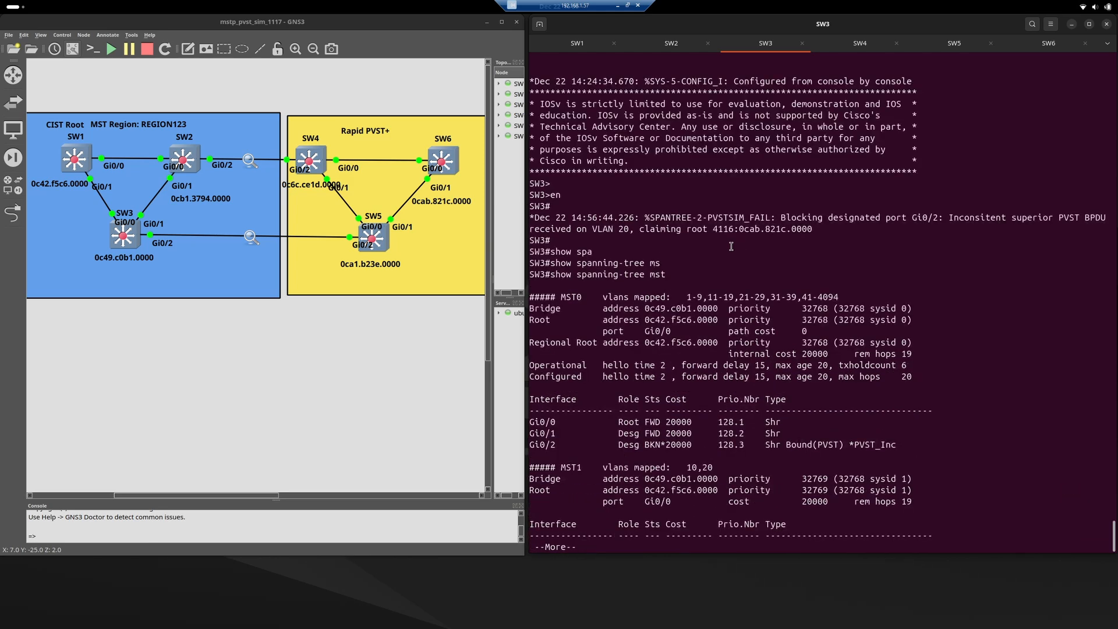
{"action": "key", "text": "q"}
Examine the status and type of boundary port Gi0/2 under MST0 in SW3's output.
{"action": "triple_click", "coordinate": [662, 435]}
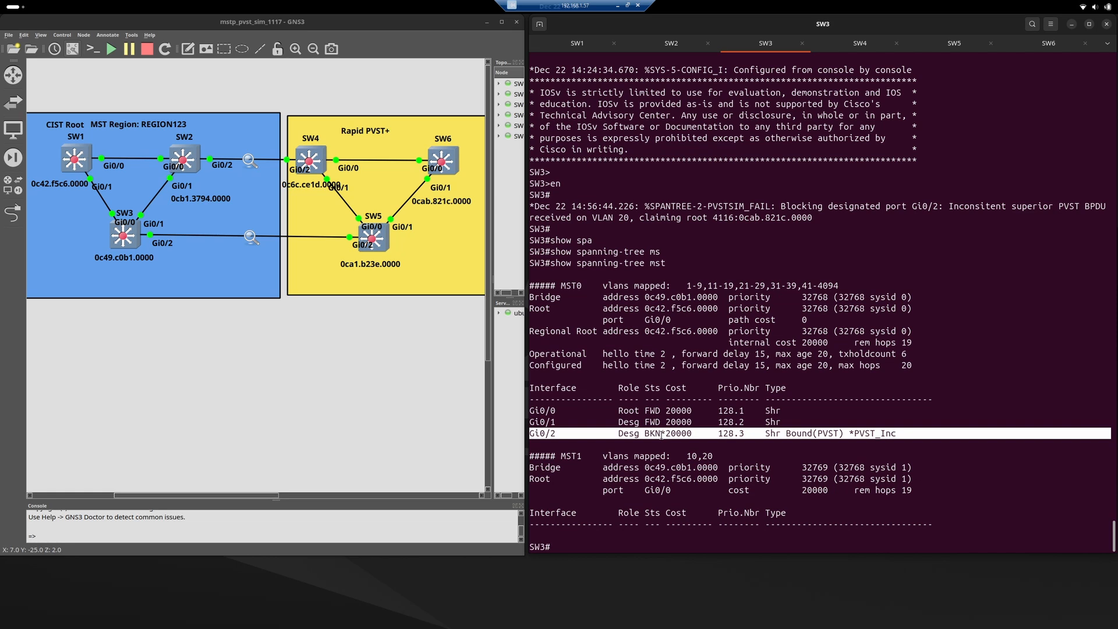
{"action": "double_click", "coordinate": [886, 434]}
{"action": "triple_click", "coordinate": [885, 434]}
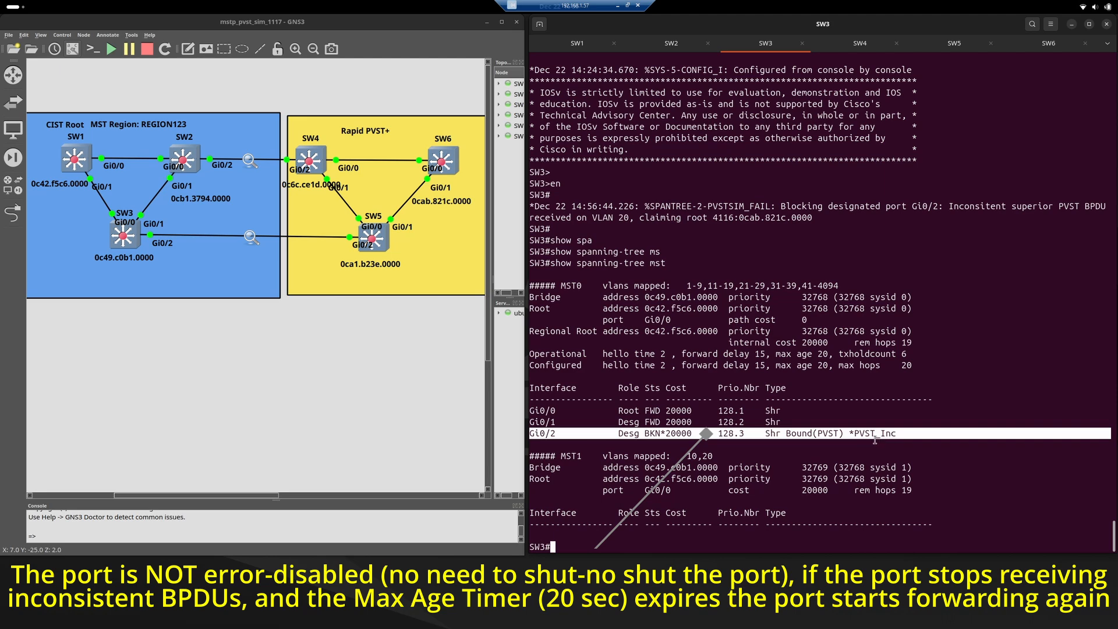
{"action": "left_click", "coordinate": [755, 434]}
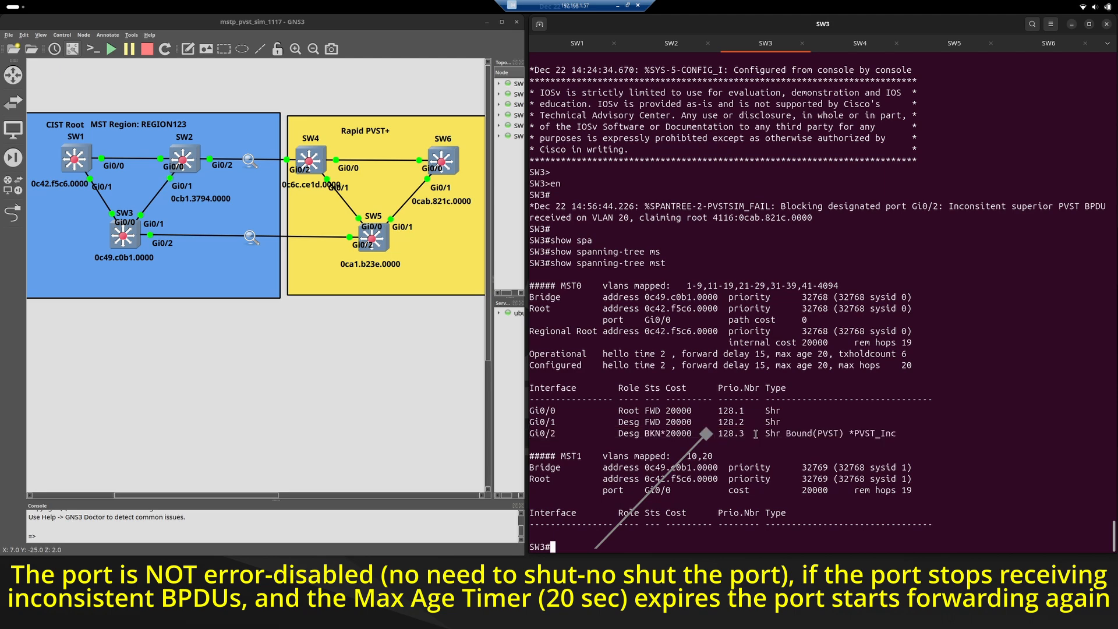
{"action": "triple_click", "coordinate": [755, 433]}
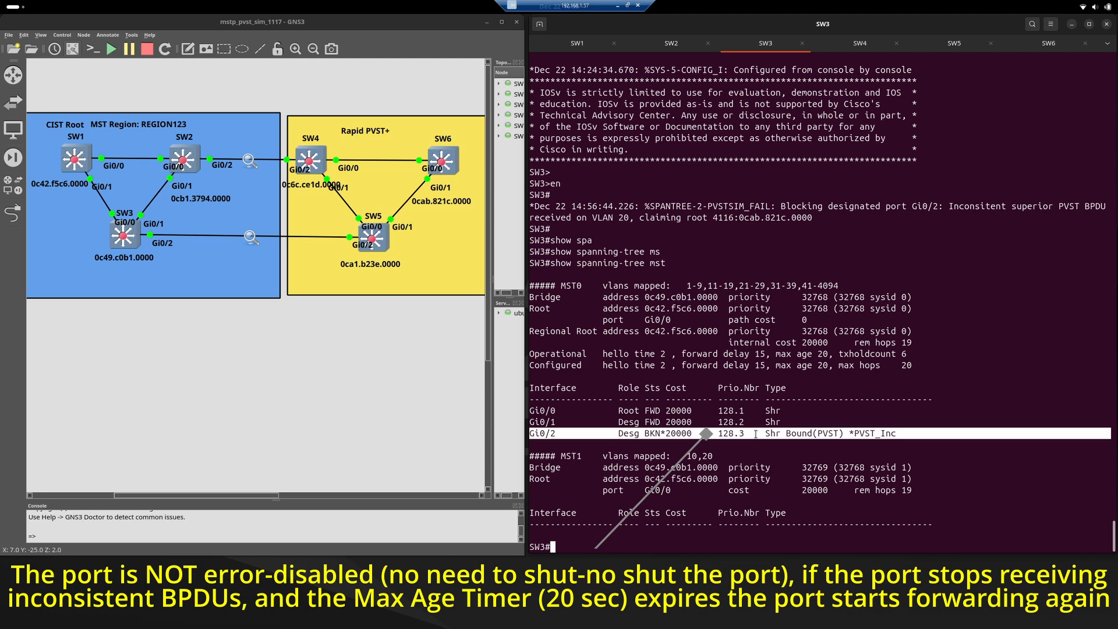
{"action": "left_click", "coordinate": [755, 434]}
{"action": "triple_click", "coordinate": [755, 434]}
{"action": "left_click", "coordinate": [741, 431]}
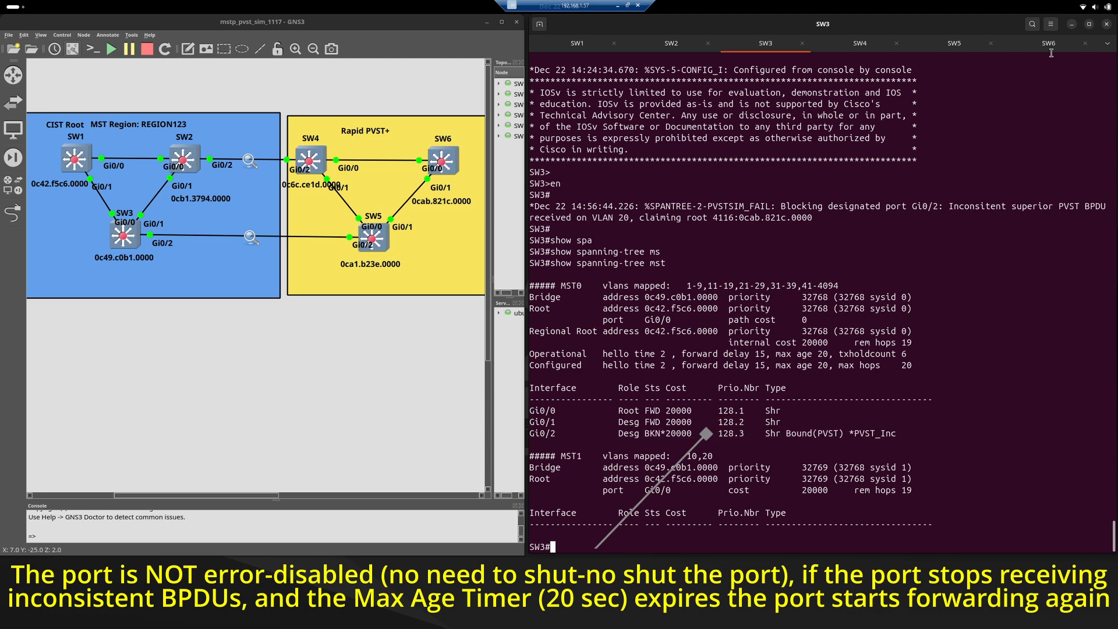
Return to the SW6 console and set the spanning-tree priority for VLAN 20 to 32768.
{"action": "left_click", "coordinate": [1048, 45]}
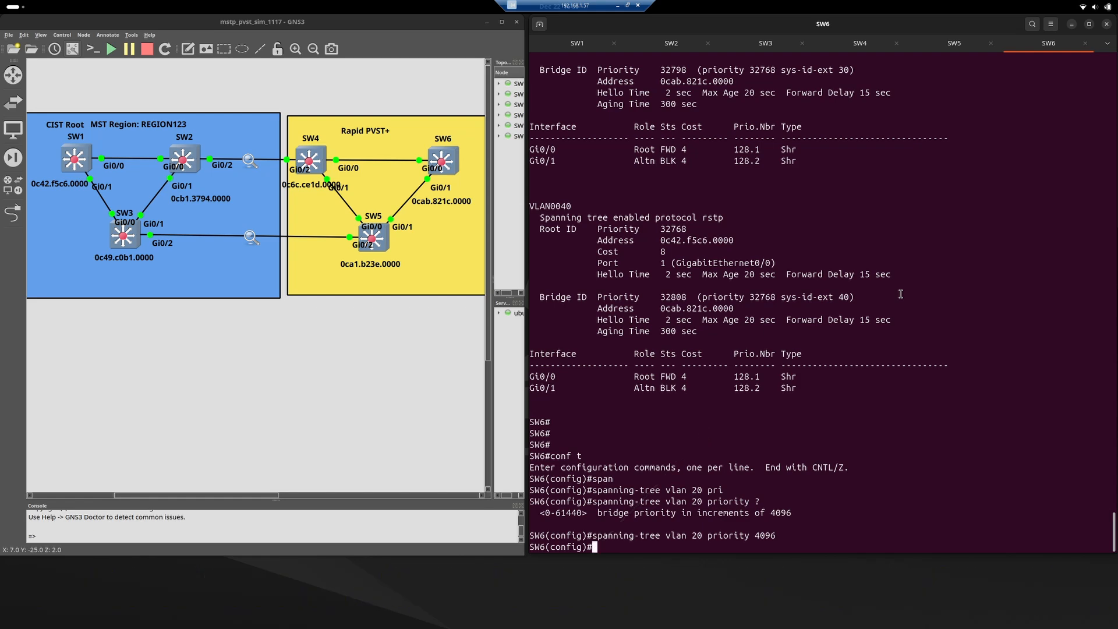
{"action": "key", "text": "Return"}
{"action": "key", "text": "Up"}
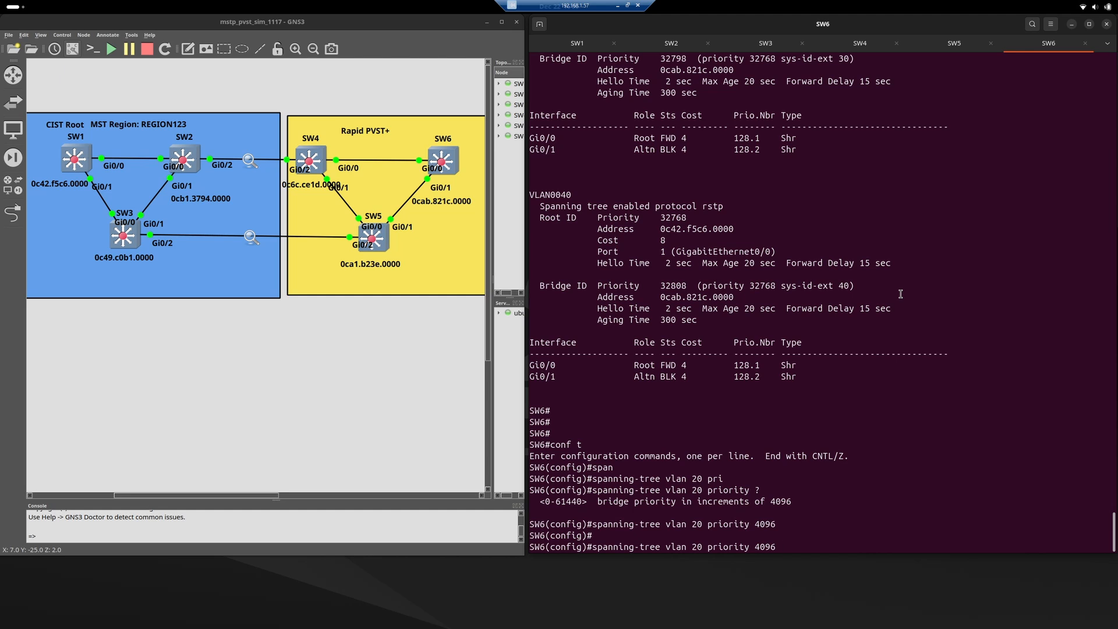
{"action": "key", "text": "BackSpace"}
{"action": "key", "text": "BackSpace"}
{"action": "key", "text": "BackSpace"}
{"action": "key", "text": "BackSpace"}
{"action": "type", "text": "32768"}
{"action": "key", "text": "Return"}
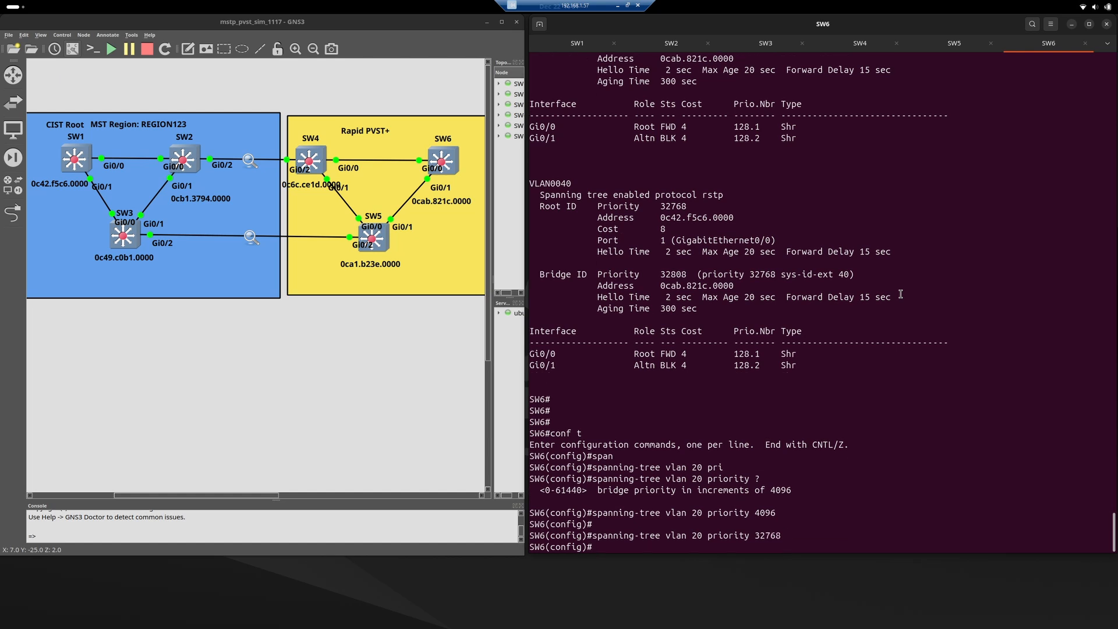
Monitor the SW3 console for a new PVST simulation log message about boundary port Gi0/2.
{"action": "left_click", "coordinate": [763, 44]}
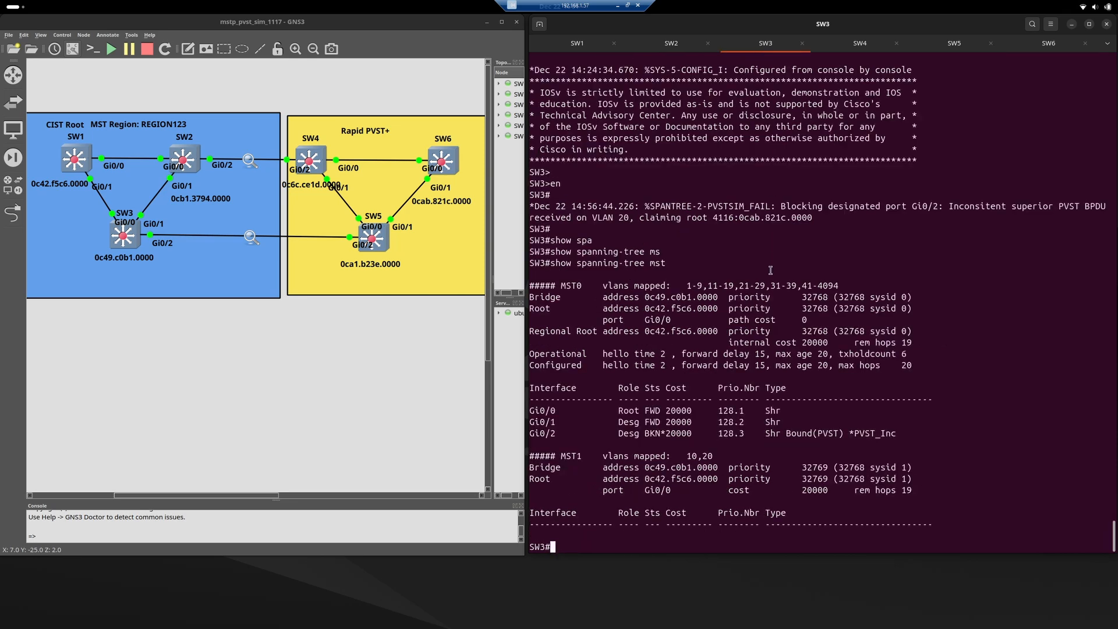
{"action": "key", "text": "Return"}
{"action": "key", "text": "Return"}
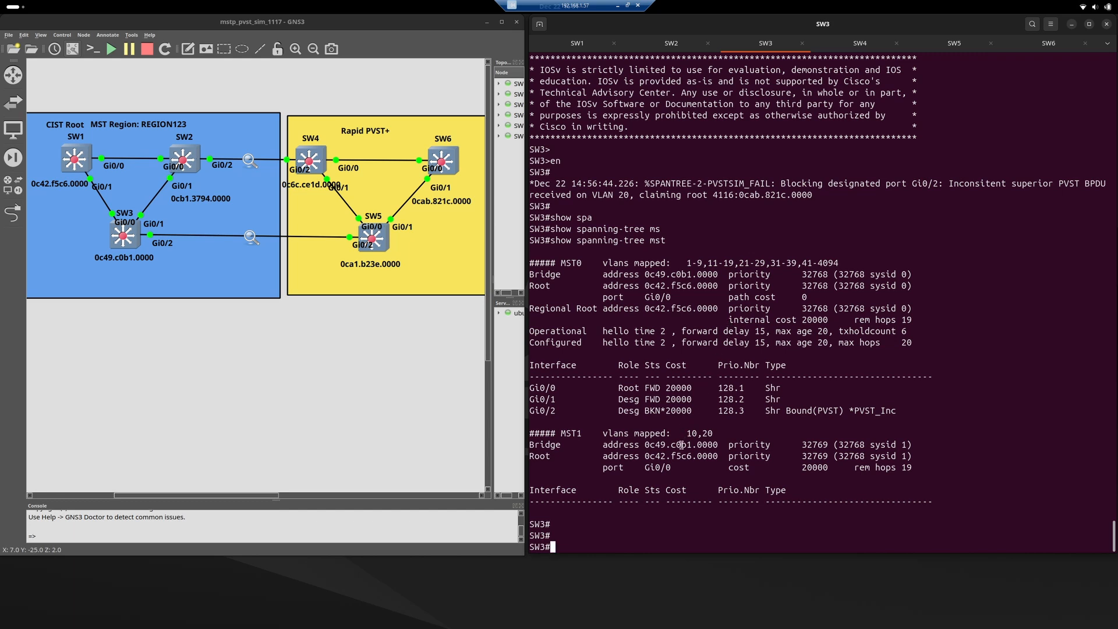
{"action": "key", "text": "Return"}
{"action": "key", "text": "Return"}
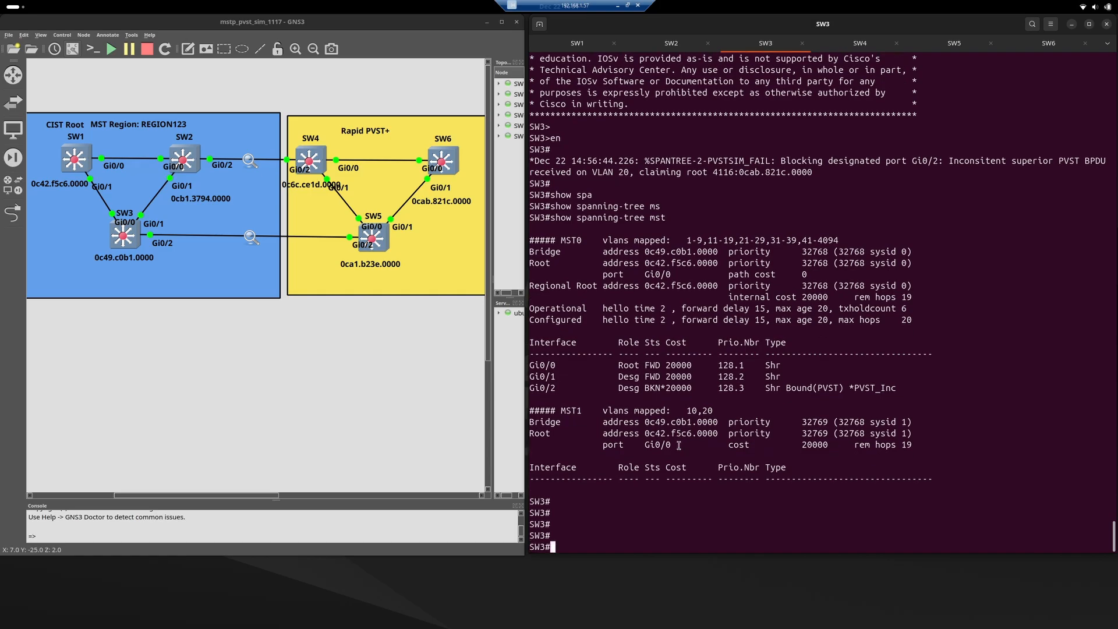
{"action": "key", "text": "Return"}
{"action": "key", "text": "Return"}
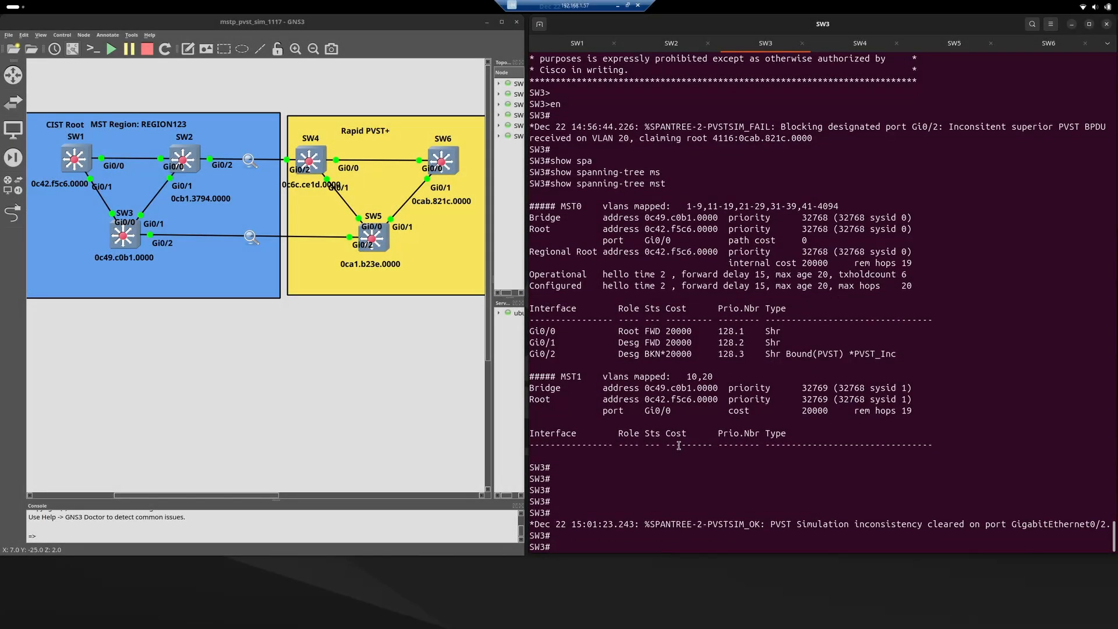
Highlight the latest PVST simulation log line on SW3 and run show spanning-tree mst through to the end of its output.
{"action": "triple_click", "coordinate": [781, 524]}
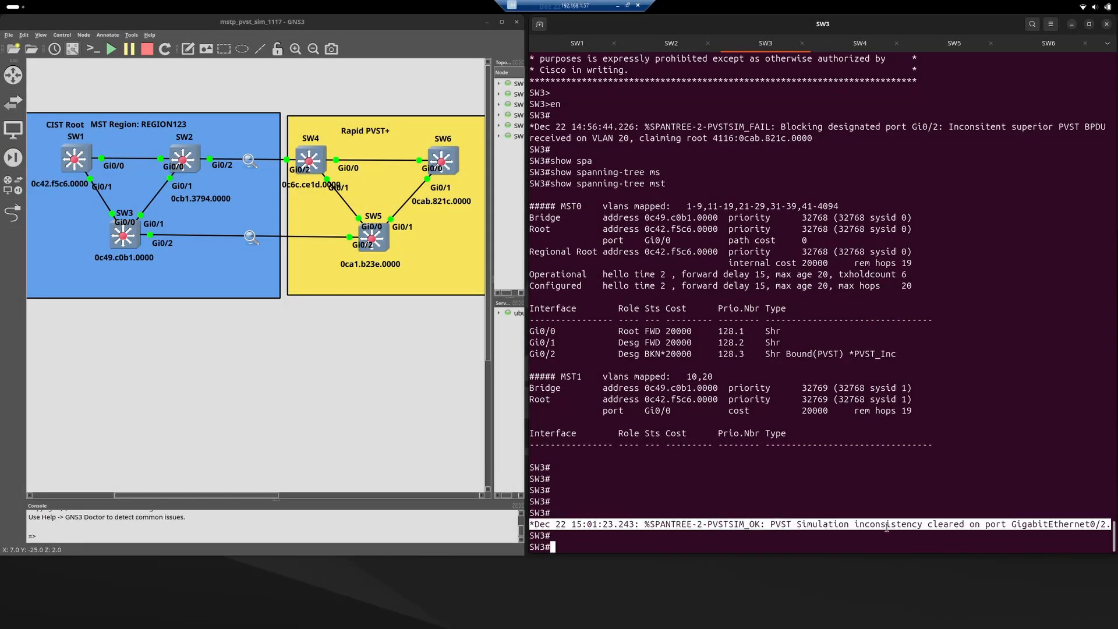
{"action": "left_click", "coordinate": [965, 526]}
{"action": "key", "text": "Return"}
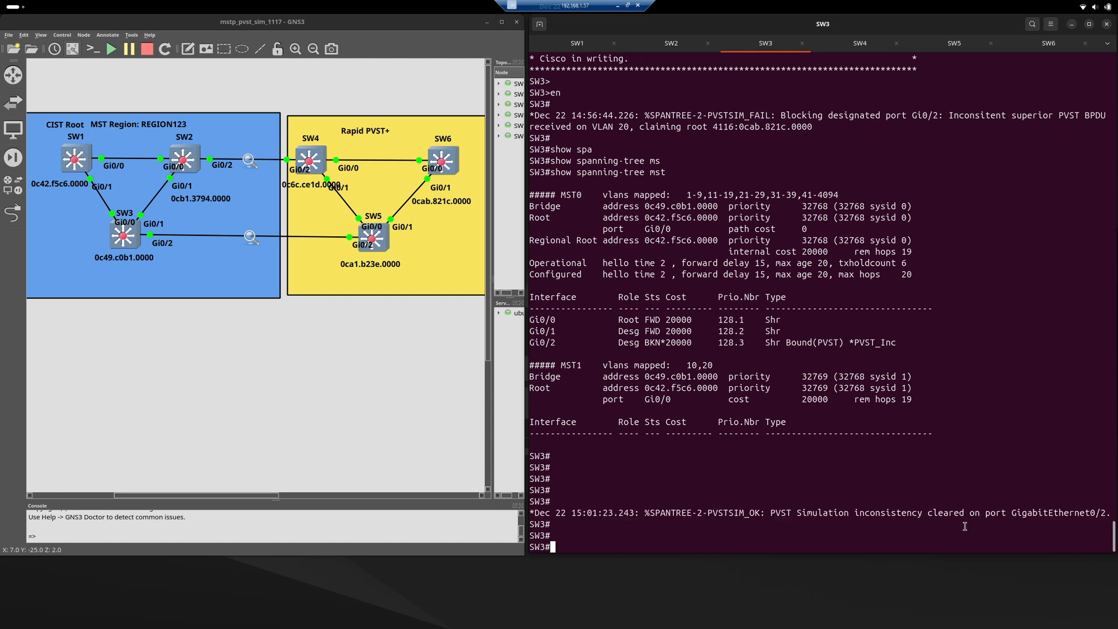
{"action": "type", "text": "show spa"}
{"action": "key", "text": "Tab"}
{"action": "type", "text": "ms"}
{"action": "key", "text": "Tab"}
{"action": "key", "text": "Return"}
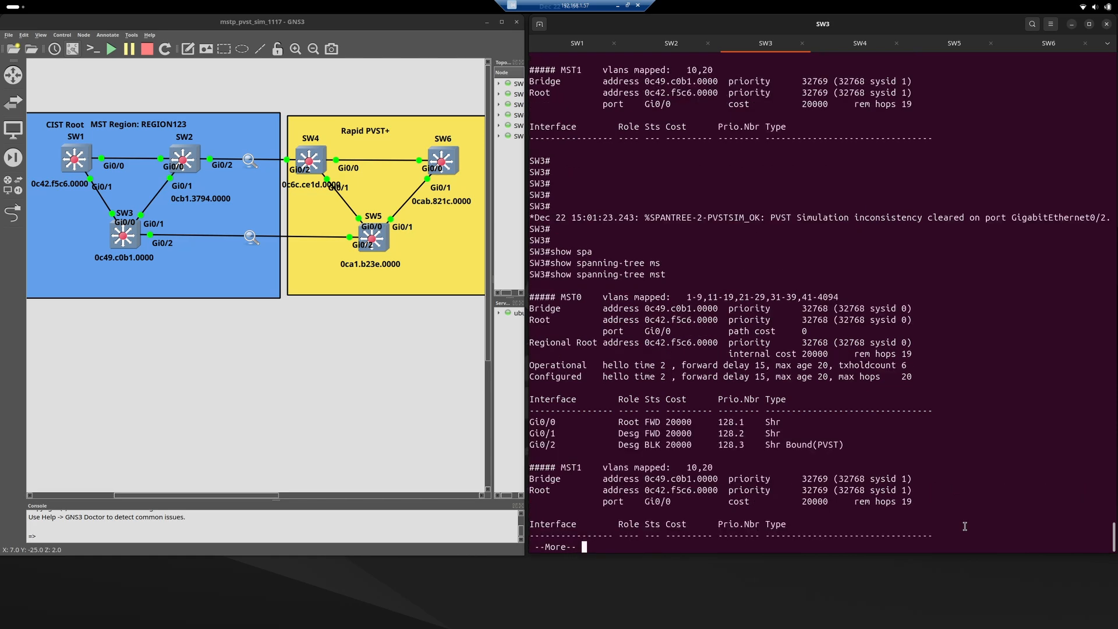
{"action": "key", "text": "space"}
Rerun show spanning-tree mst on SW3 and compare boundary port Gi0/2's status under MST0 with the previous output.
{"action": "triple_click", "coordinate": [637, 422]}
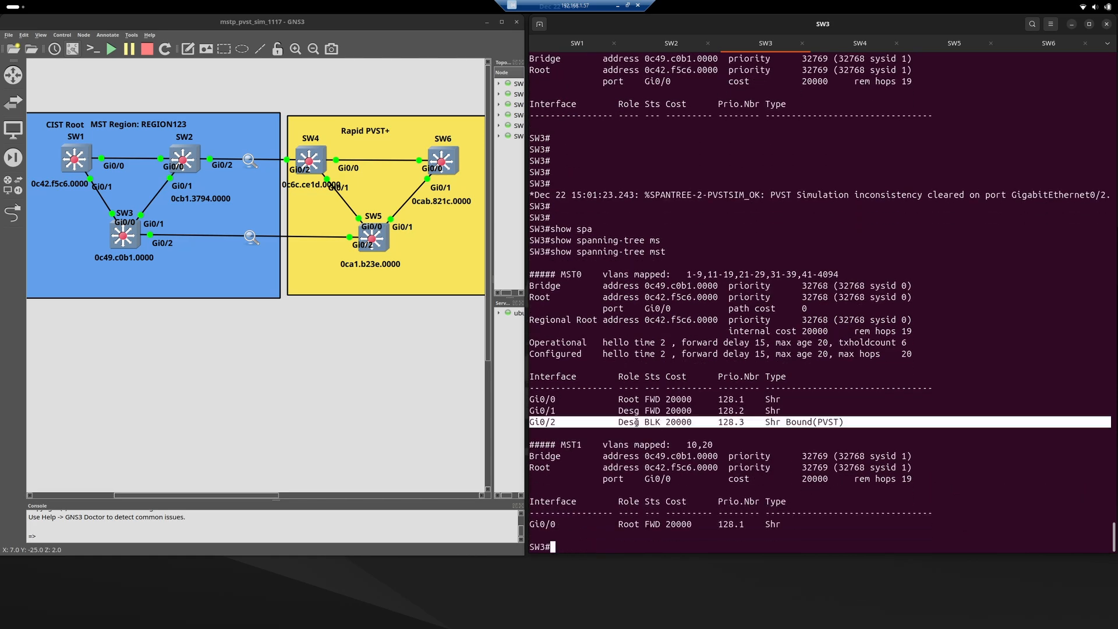
{"action": "triple_click", "coordinate": [636, 421]}
{"action": "key", "text": "Up"}
{"action": "key", "text": "Return"}
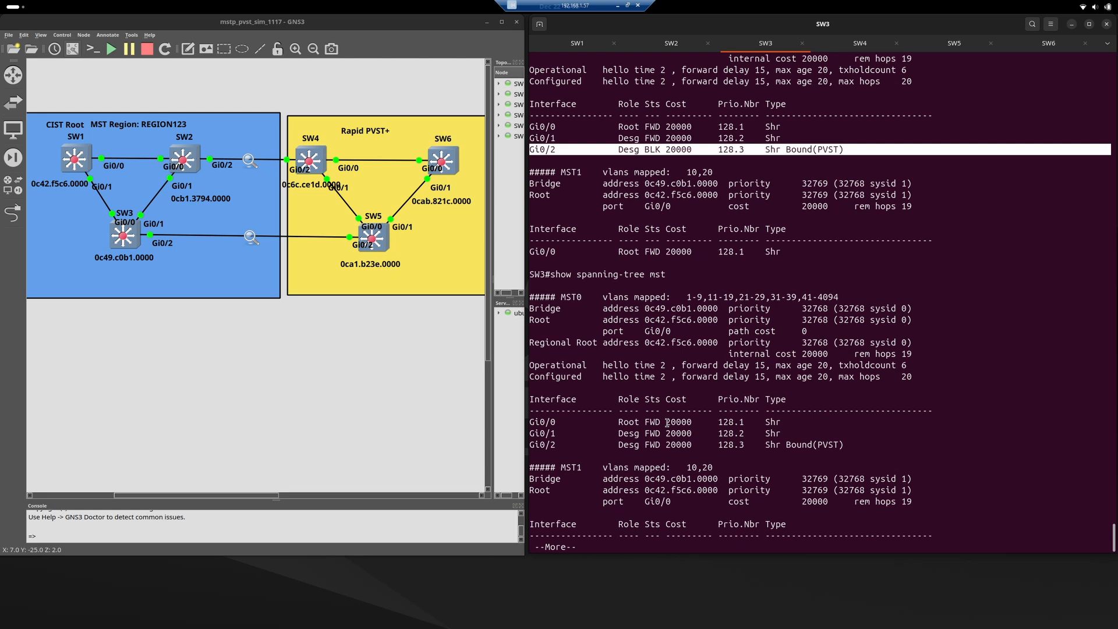
{"action": "key", "text": "space"}
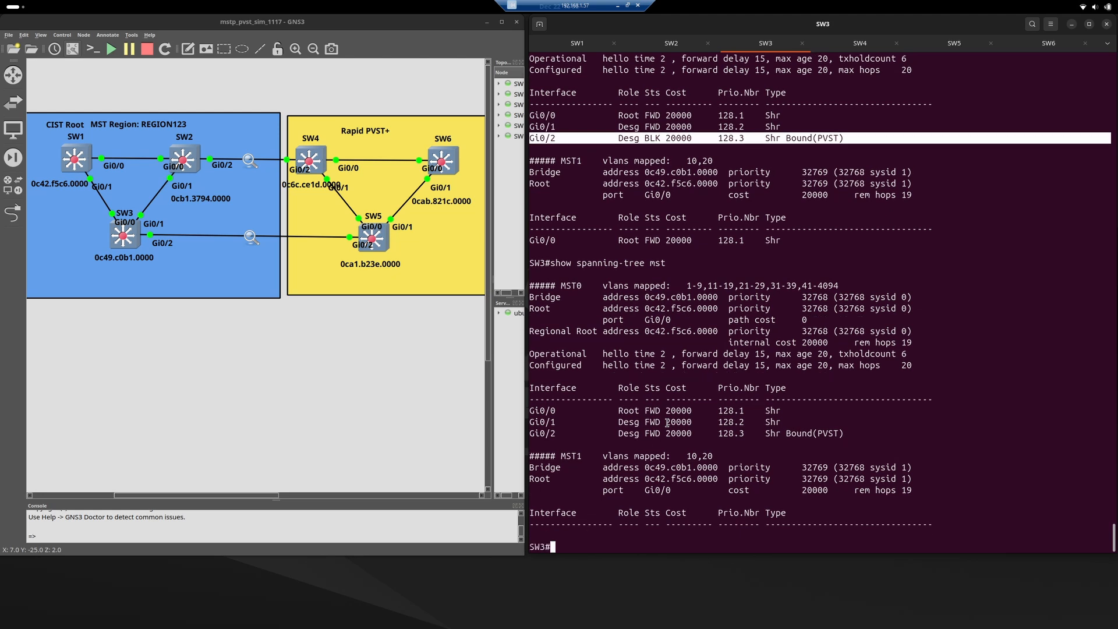
{"action": "triple_click", "coordinate": [624, 433]}
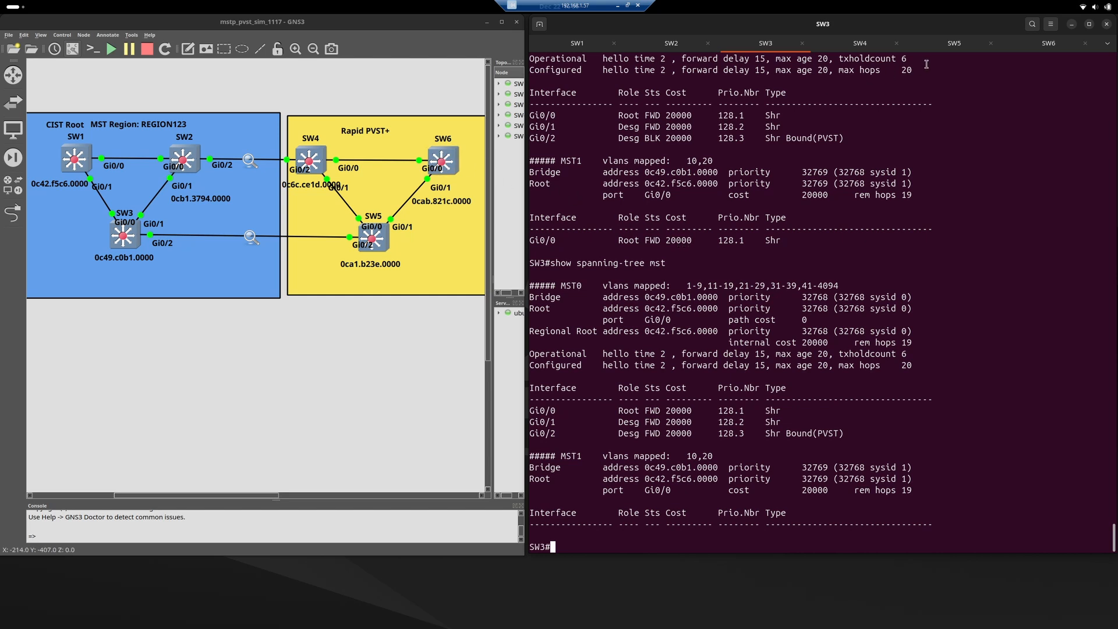
Switch to the SW6 console and move the CIST Root label in the topology to just above SW6.
{"action": "left_click", "coordinate": [1031, 47]}
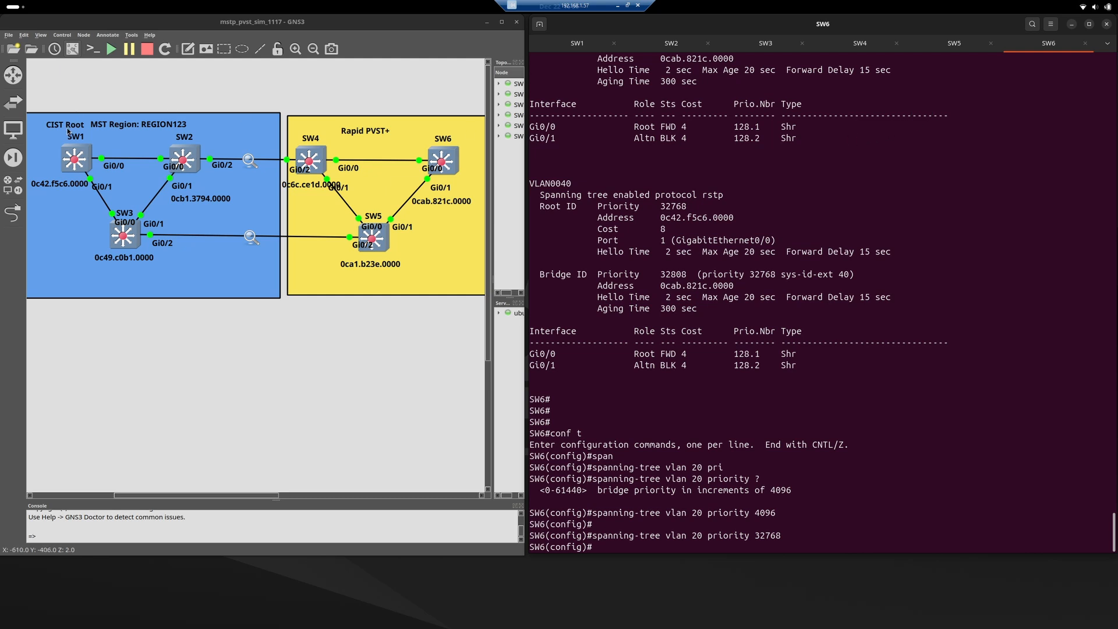
{"action": "left_click_drag", "start_coordinate": [64, 125], "coordinate": [212, 136]}
{"action": "left_click_drag", "start_coordinate": [301, 141], "coordinate": [443, 129]}
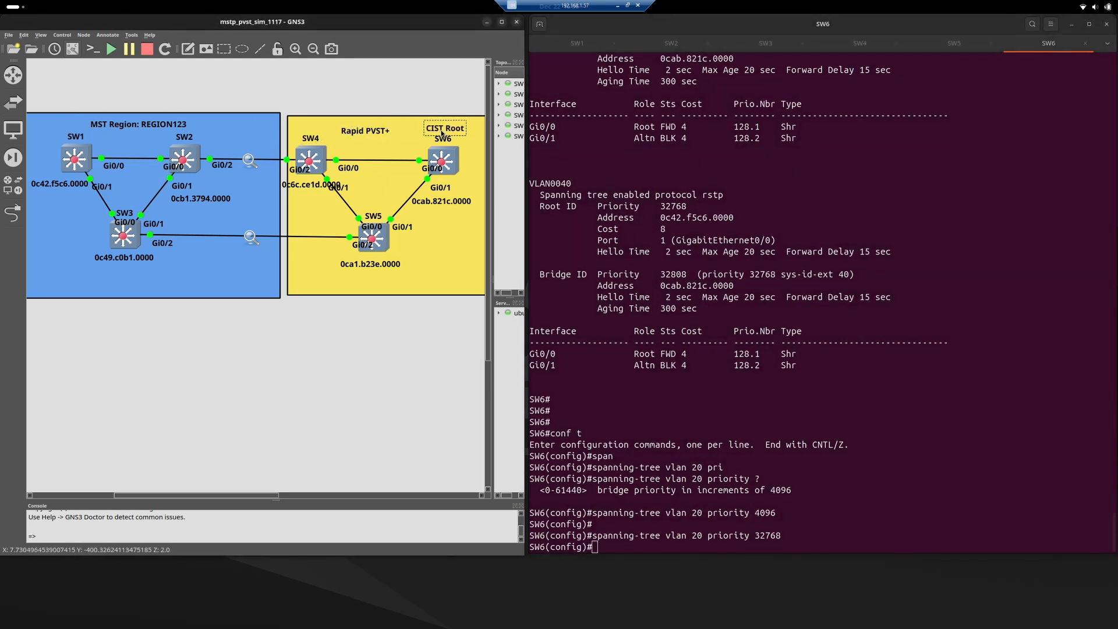
On SW6, check the allowed priority range and set the spanning-tree priority for VLAN 1 to 4096.
{"action": "left_click", "coordinate": [651, 155]}
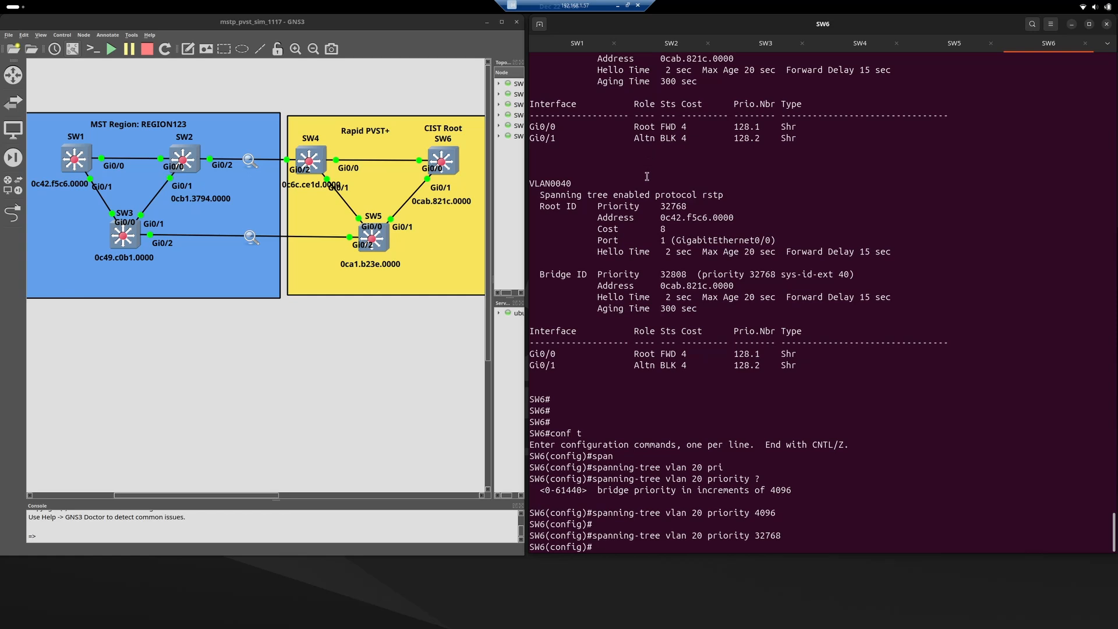
{"action": "type", "text": "span"}
{"action": "key", "text": "Tab"}
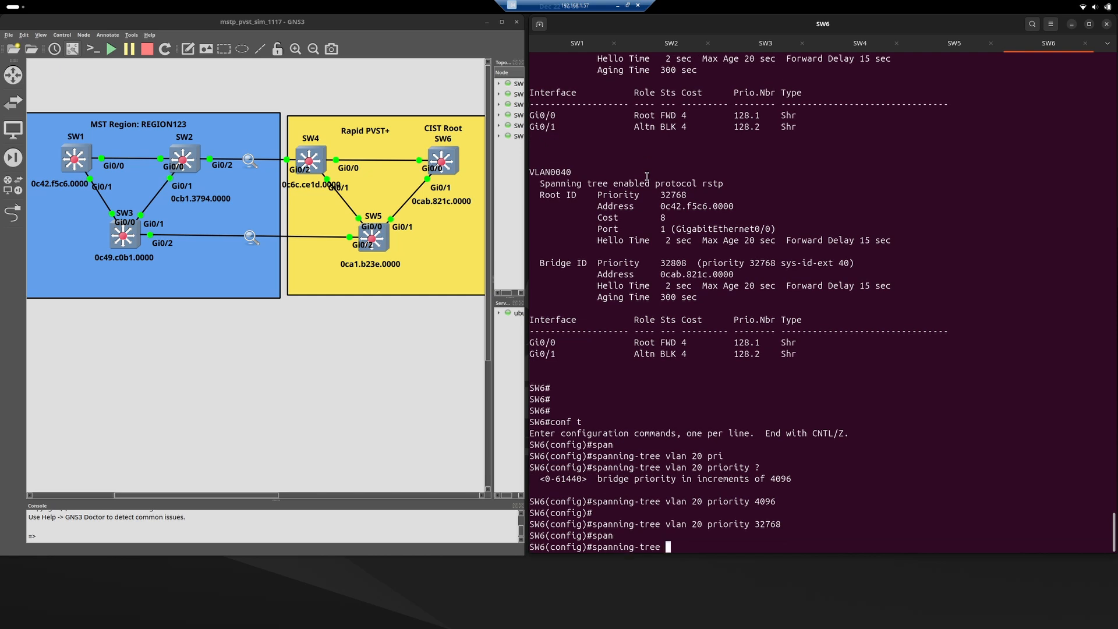
{"action": "type", "text": "vlan 1 pri"}
{"action": "key", "text": "Tab"}
{"action": "type", "text": "?"}
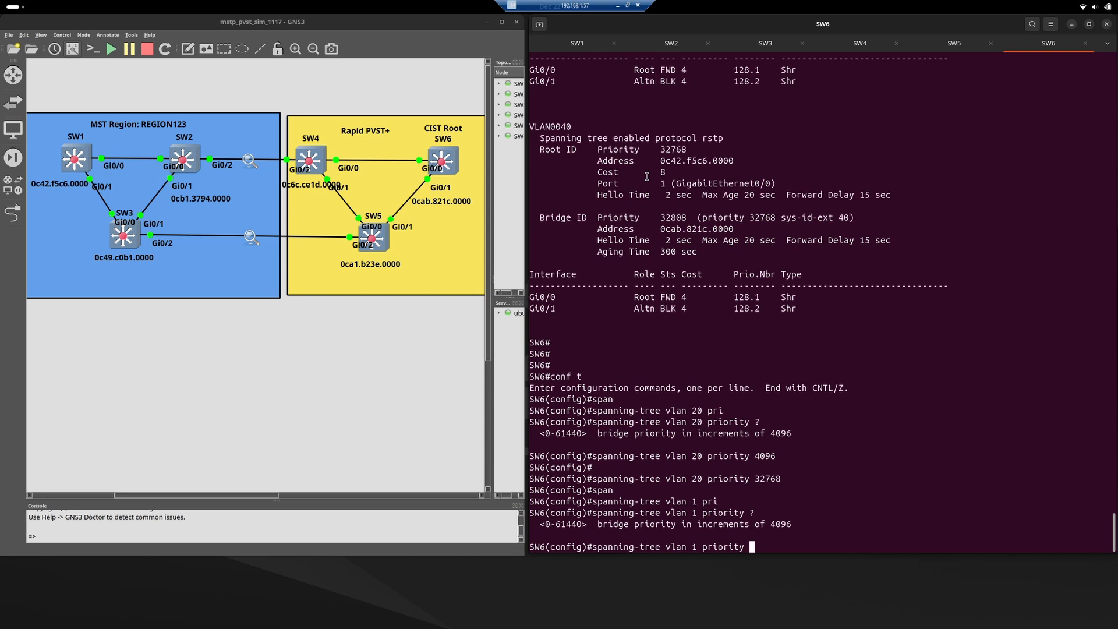
{"action": "type", "text": "4096"}
{"action": "key", "text": "Return"}
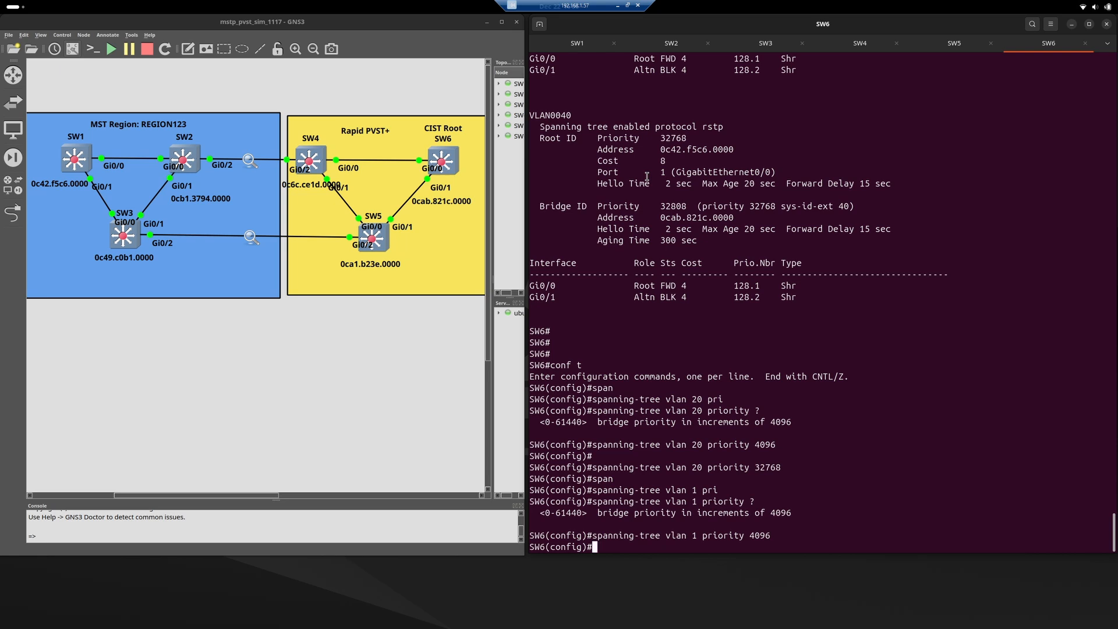
{"action": "key", "text": "Return"}
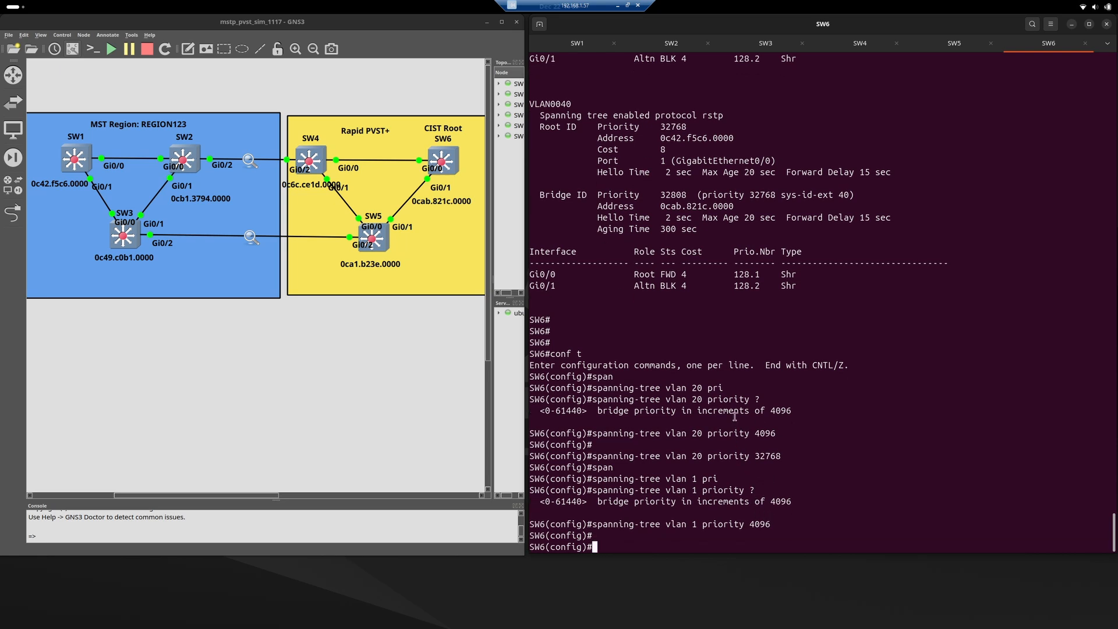
Switch to the SW2 console, run show spanning-tree mst in full, and examine Gi0/2's role and status under MST0.
{"action": "left_click", "coordinate": [665, 45]}
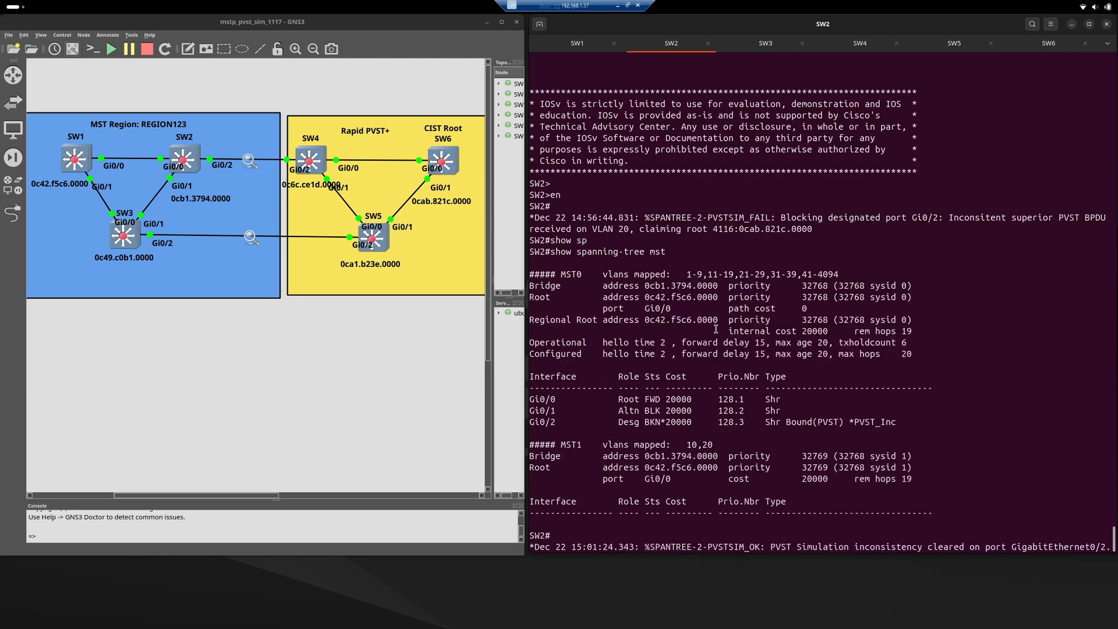
{"action": "key", "text": "Return"}
{"action": "key", "text": "Return"}
{"action": "type", "text": "show sp"}
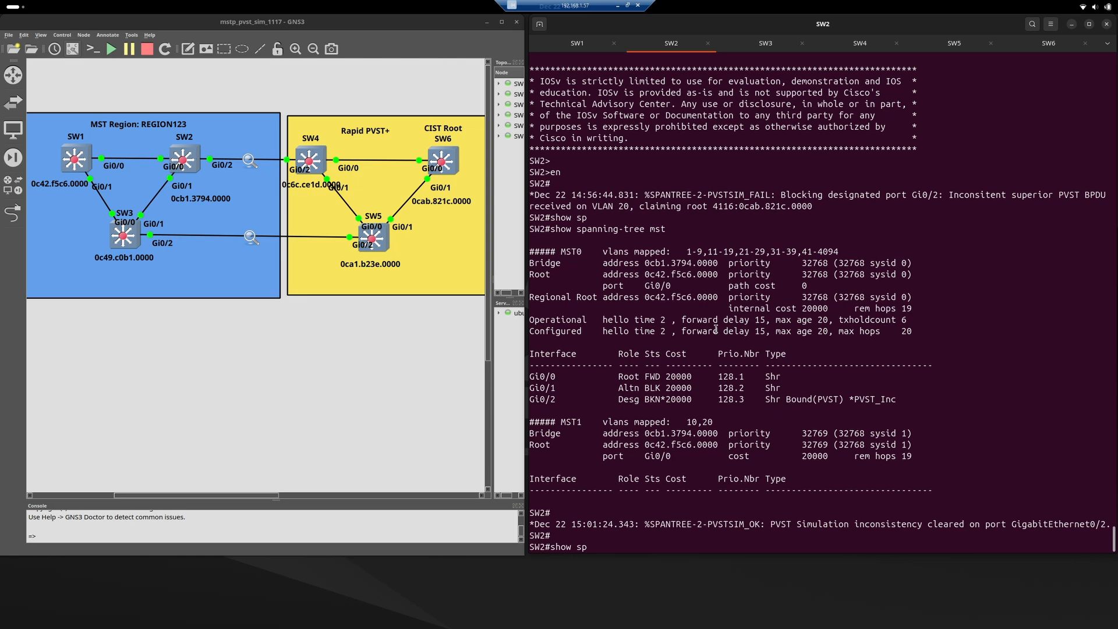
{"action": "key", "text": "Tab"}
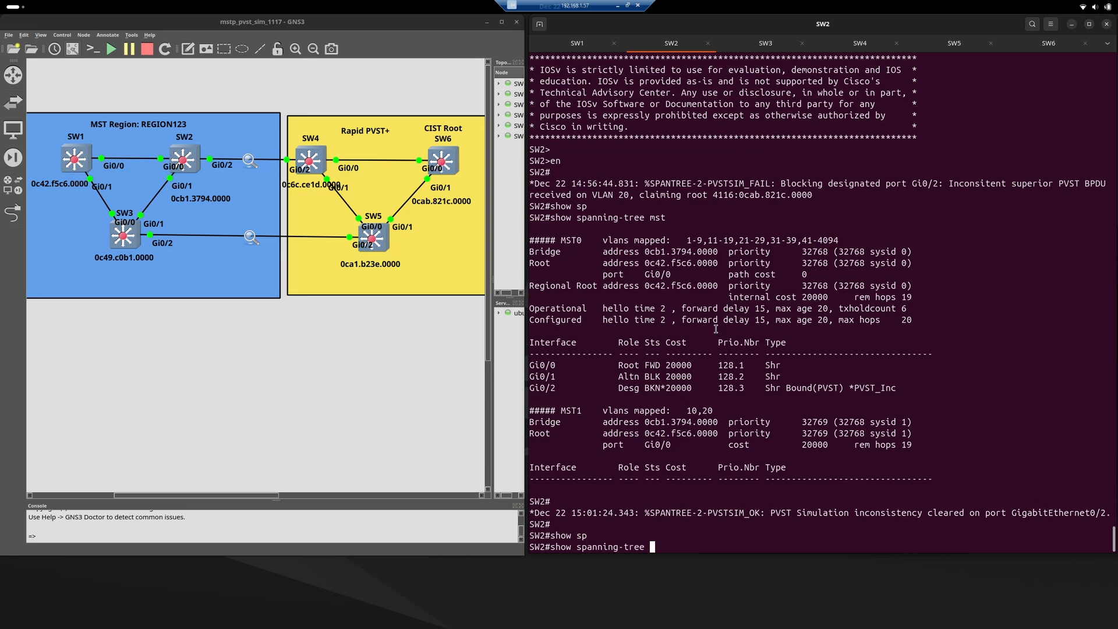
{"action": "type", "text": "mst"}
{"action": "key", "text": "Return"}
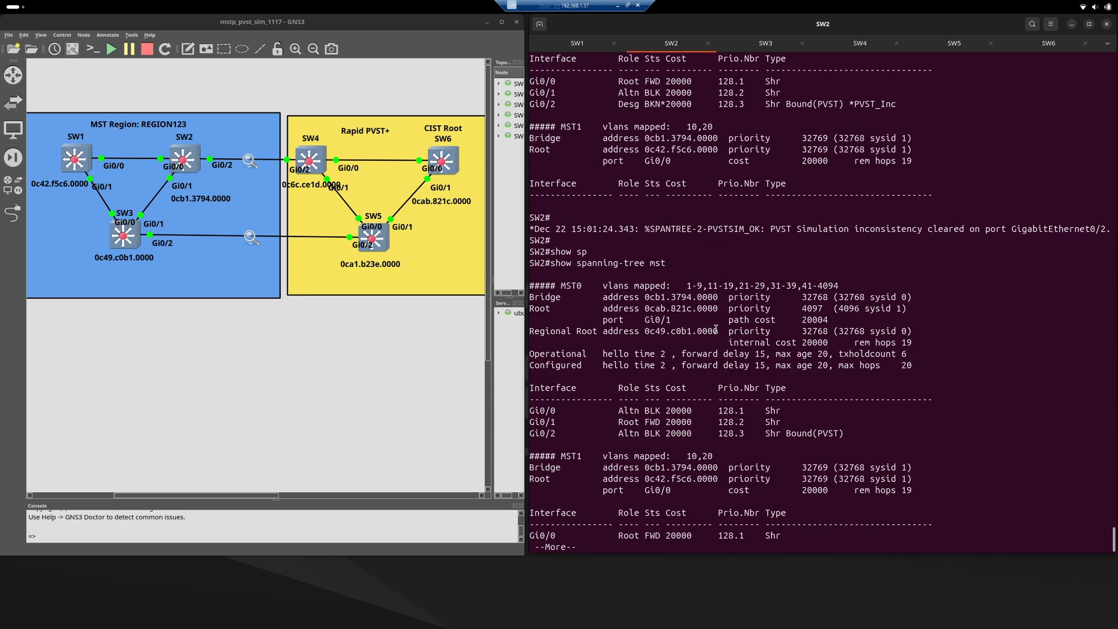
{"action": "key", "text": "space"}
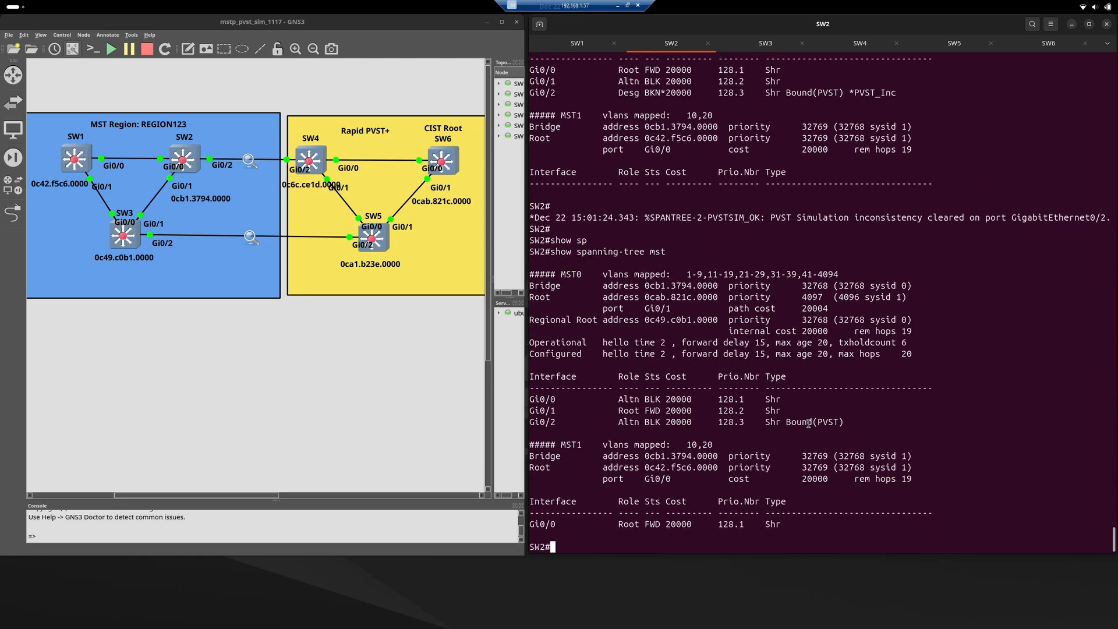
{"action": "triple_click", "coordinate": [725, 425]}
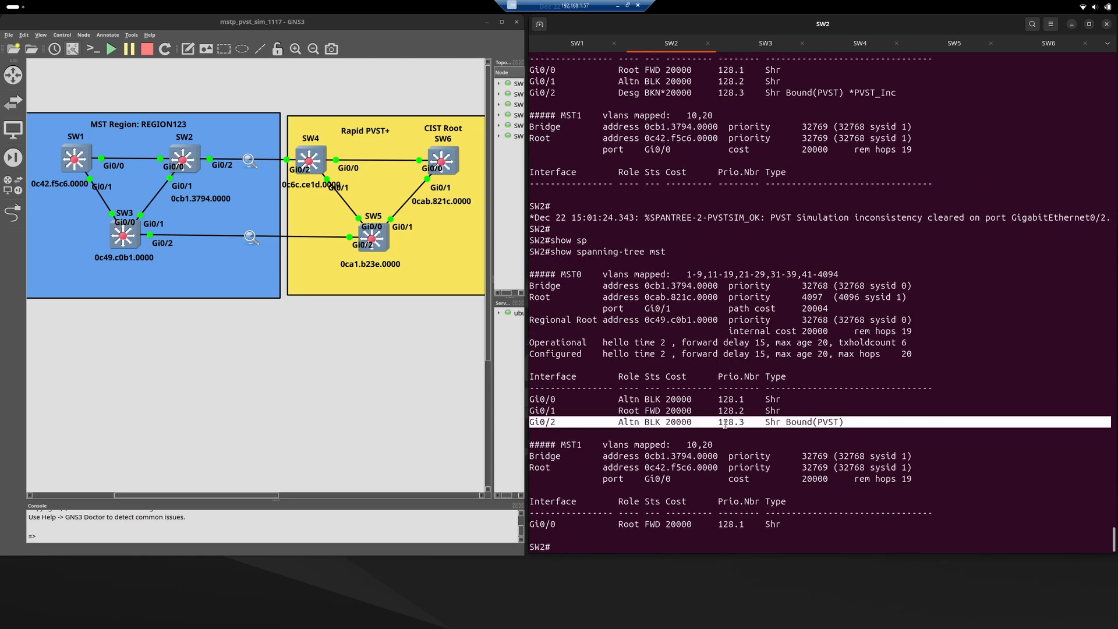
{"action": "left_click", "coordinate": [642, 425]}
{"action": "key", "text": "Return"}
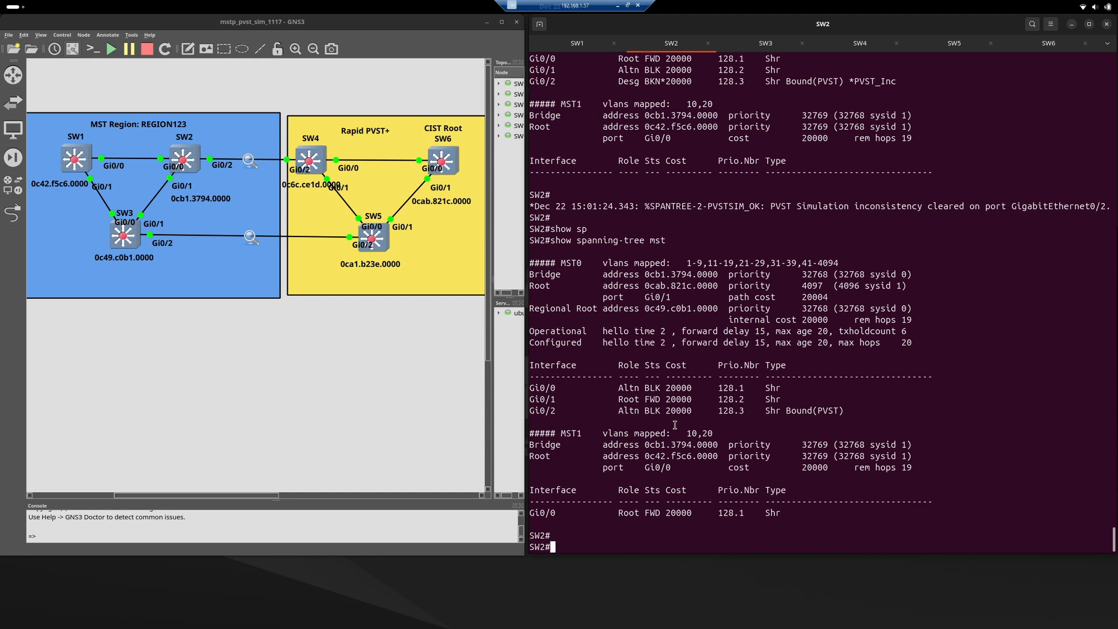
Switch to the SW3 console and examine the newest PVST simulation log message about port Gi0/2.
{"action": "left_click", "coordinate": [757, 47]}
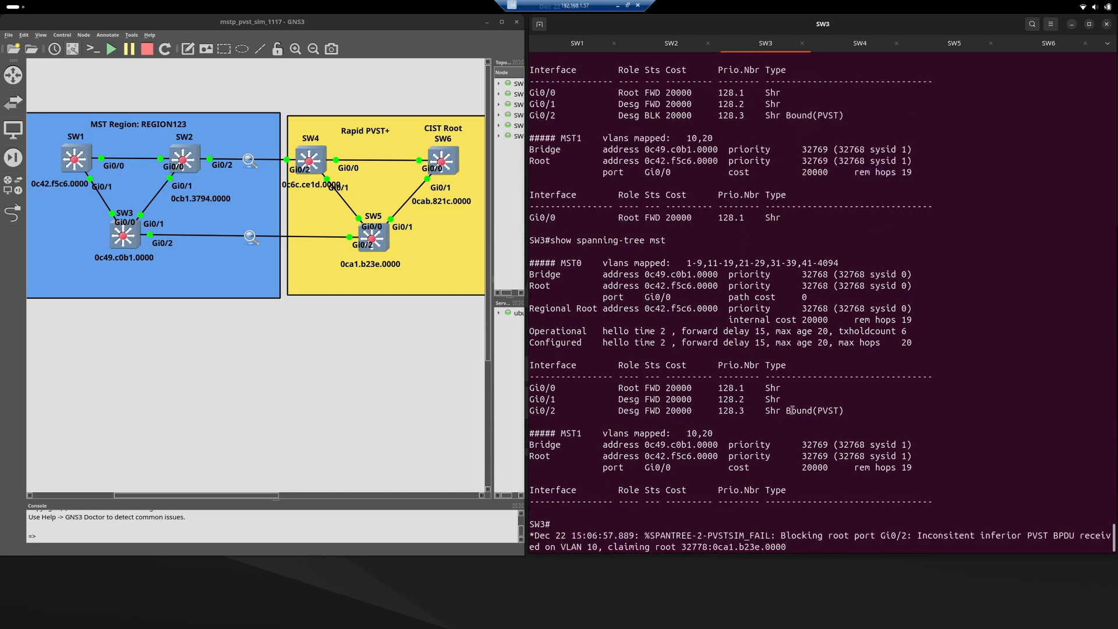
{"action": "triple_click", "coordinate": [729, 534]}
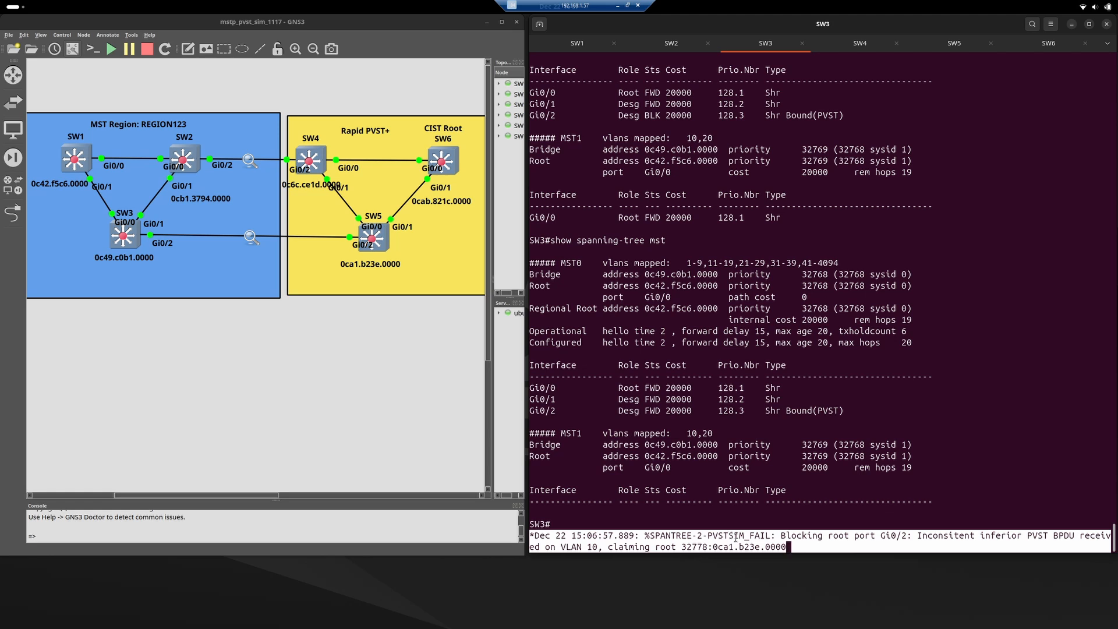
{"action": "left_click", "coordinate": [749, 540]}
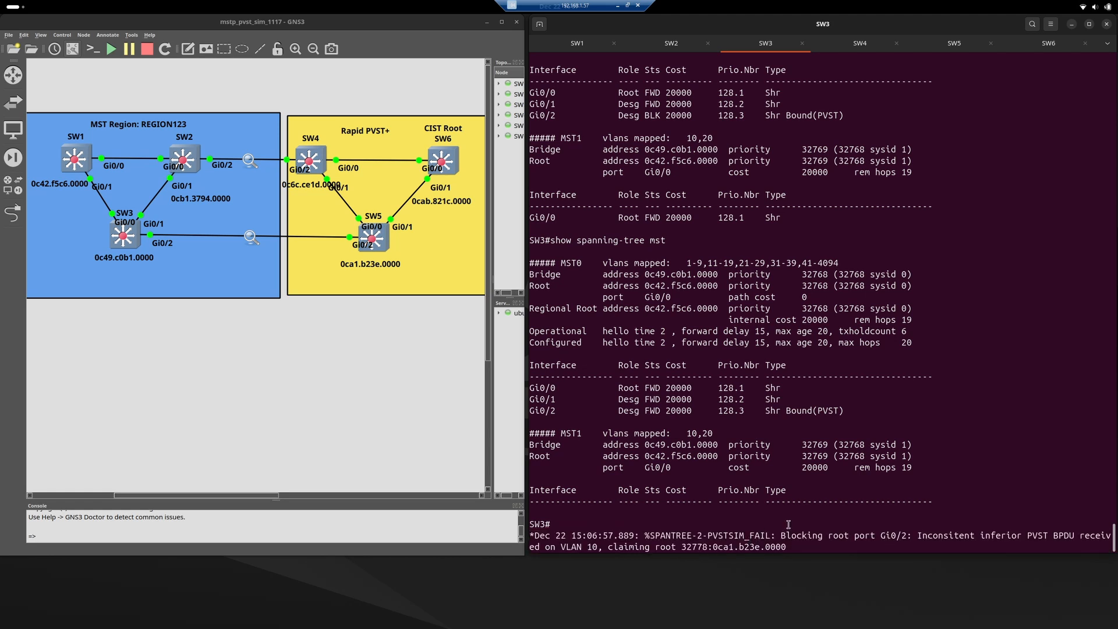
{"action": "triple_click", "coordinate": [926, 538]}
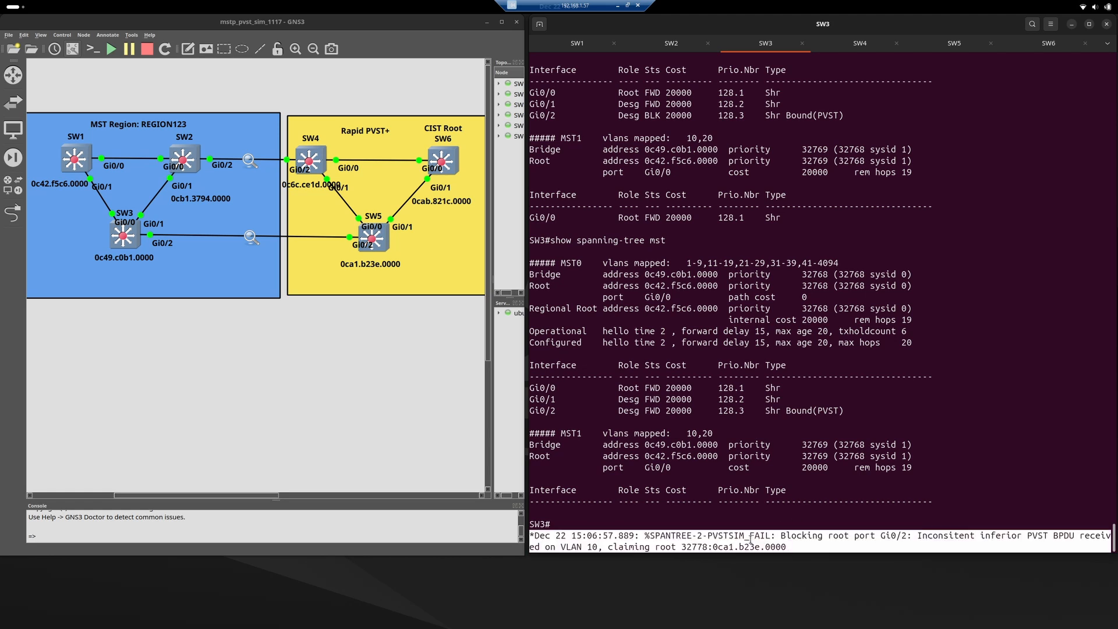
{"action": "left_click", "coordinate": [811, 538]}
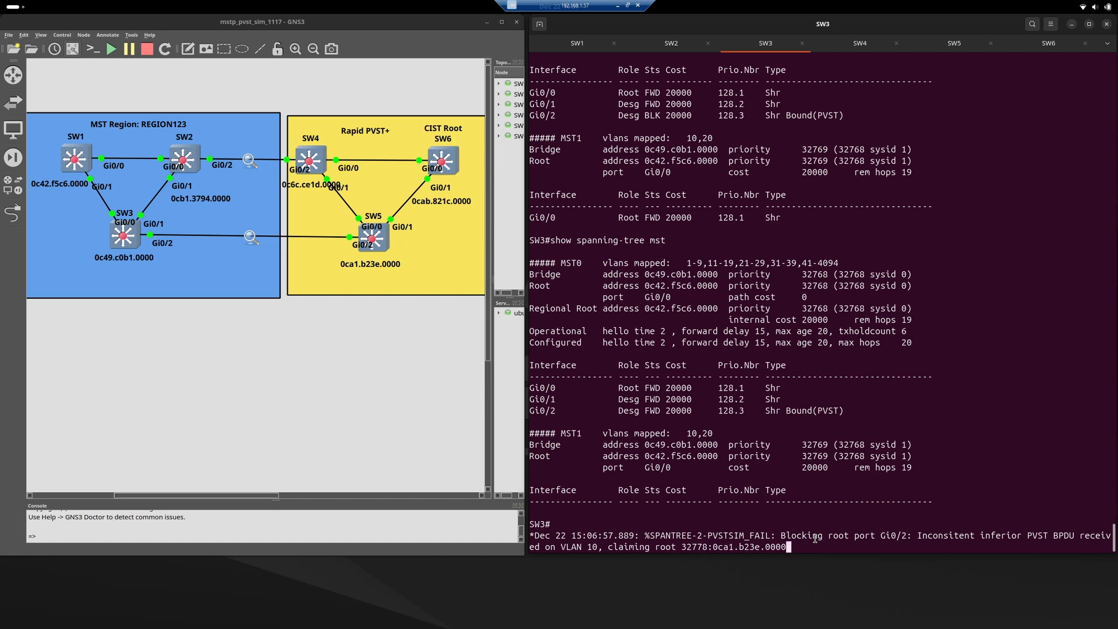
Run show spanning-tree mst on SW3 and highlight the Gi0/2 row under MST0 to inspect its role and type.
{"action": "key", "text": "Return"}
{"action": "key", "text": "Return"}
{"action": "type", "text": "show span"}
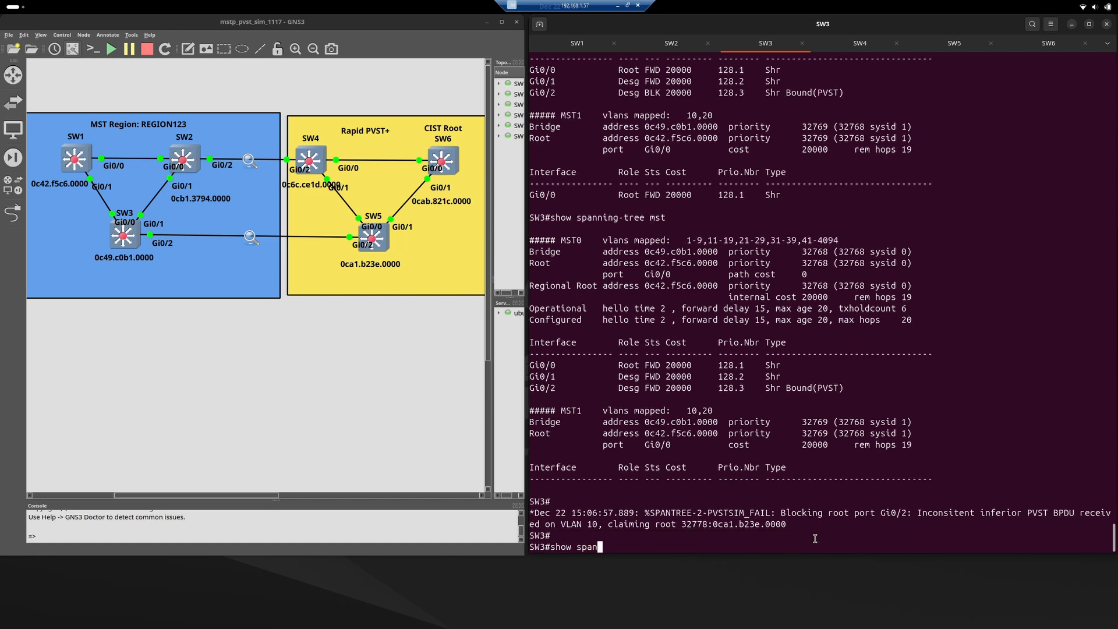
{"action": "key", "text": "Tab"}
{"action": "type", "text": "mst"}
{"action": "key", "text": "Return"}
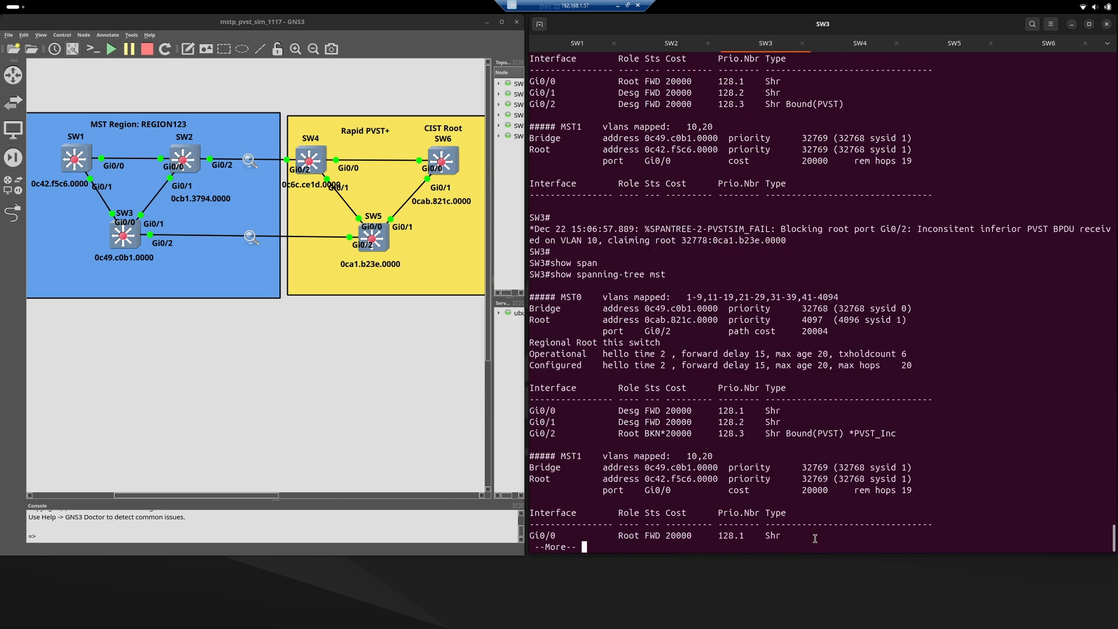
{"action": "key", "text": "q"}
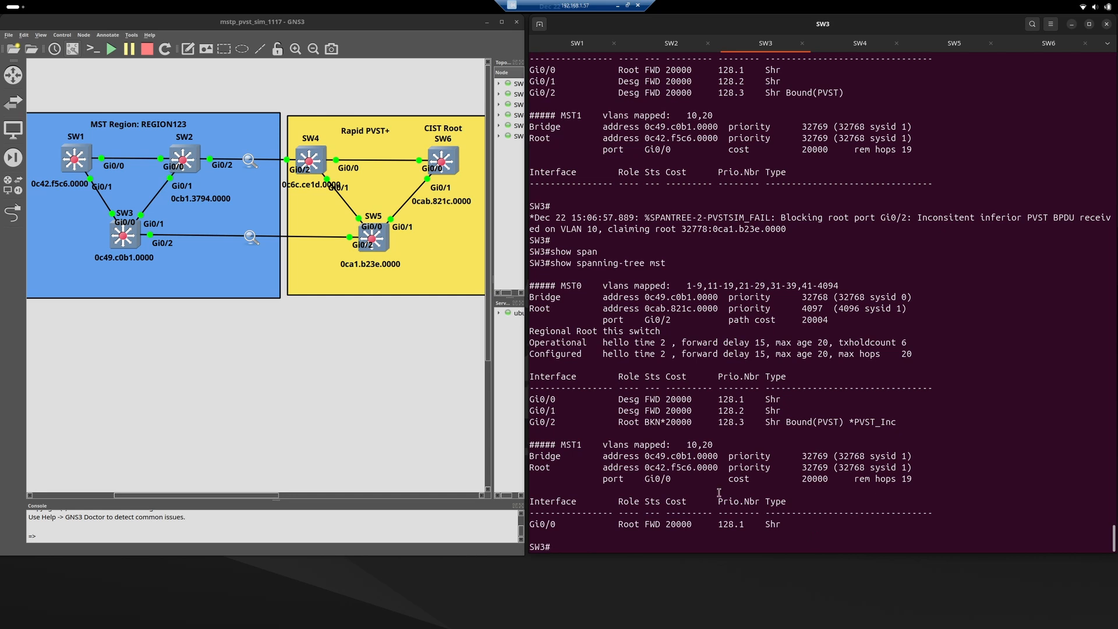
{"action": "triple_click", "coordinate": [552, 423]}
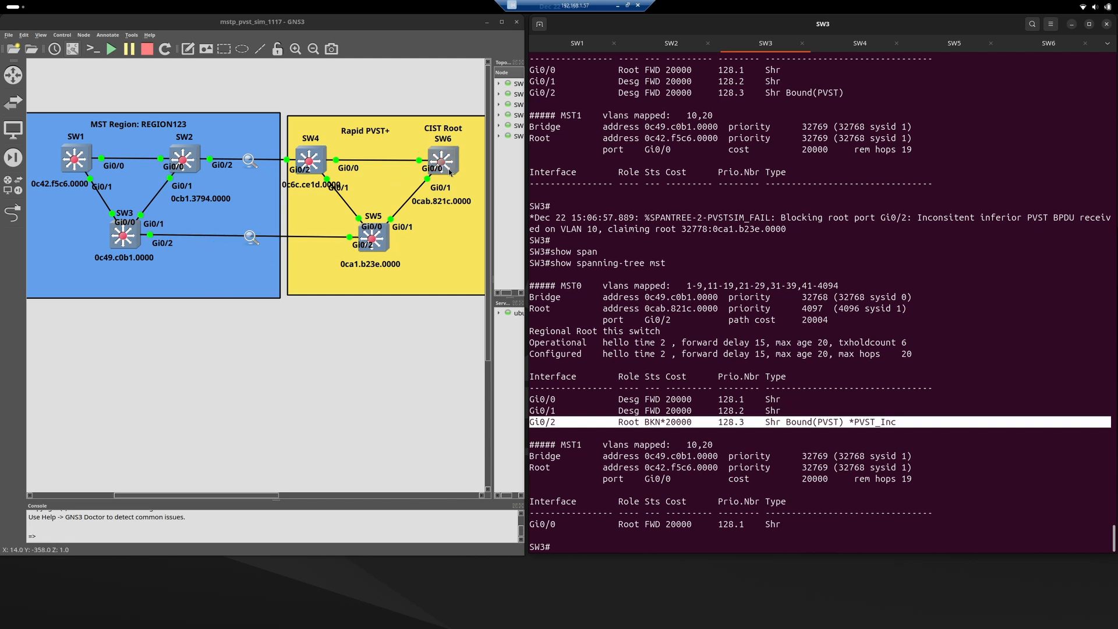
{"action": "triple_click", "coordinate": [655, 420]}
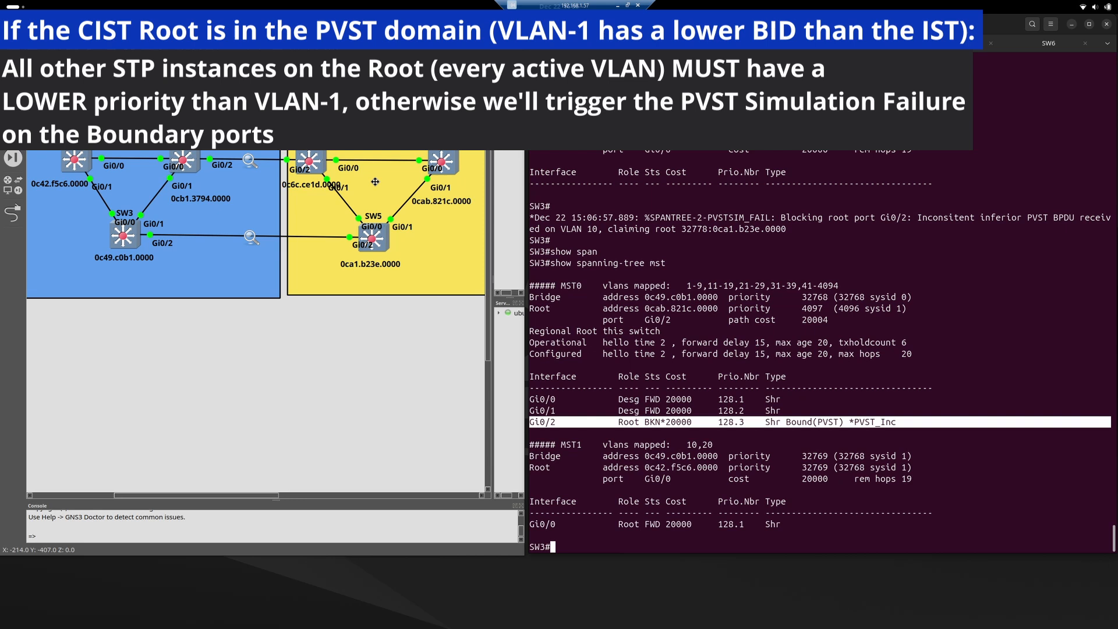
Return to the SW6 console and review the VLAN 1 priority command by highlighting its line.
{"action": "left_click", "coordinate": [1031, 46]}
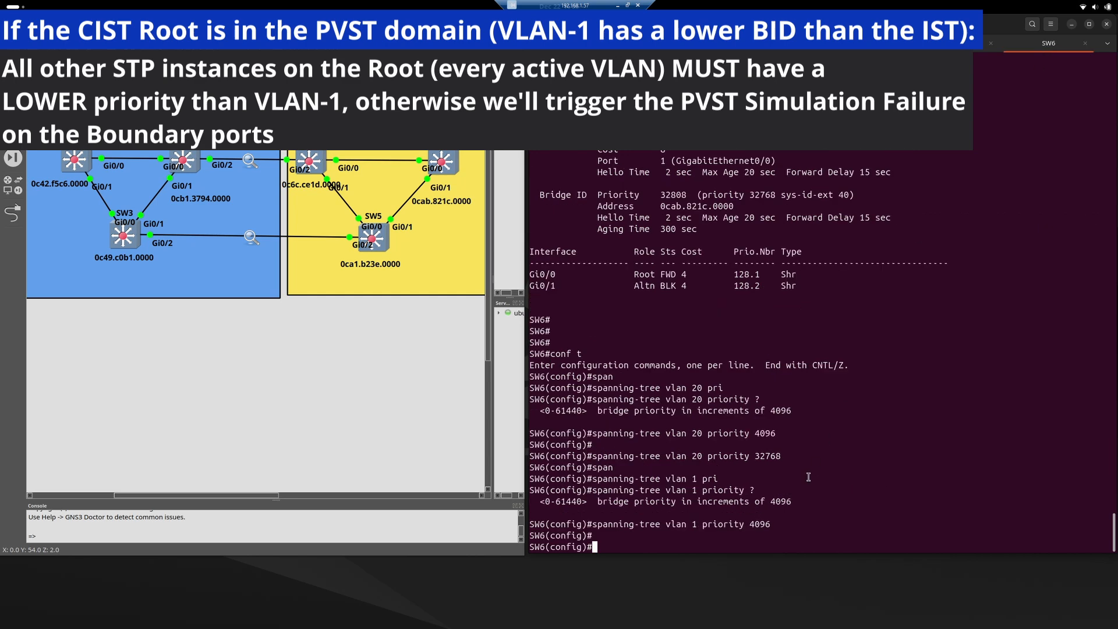
{"action": "triple_click", "coordinate": [752, 526]}
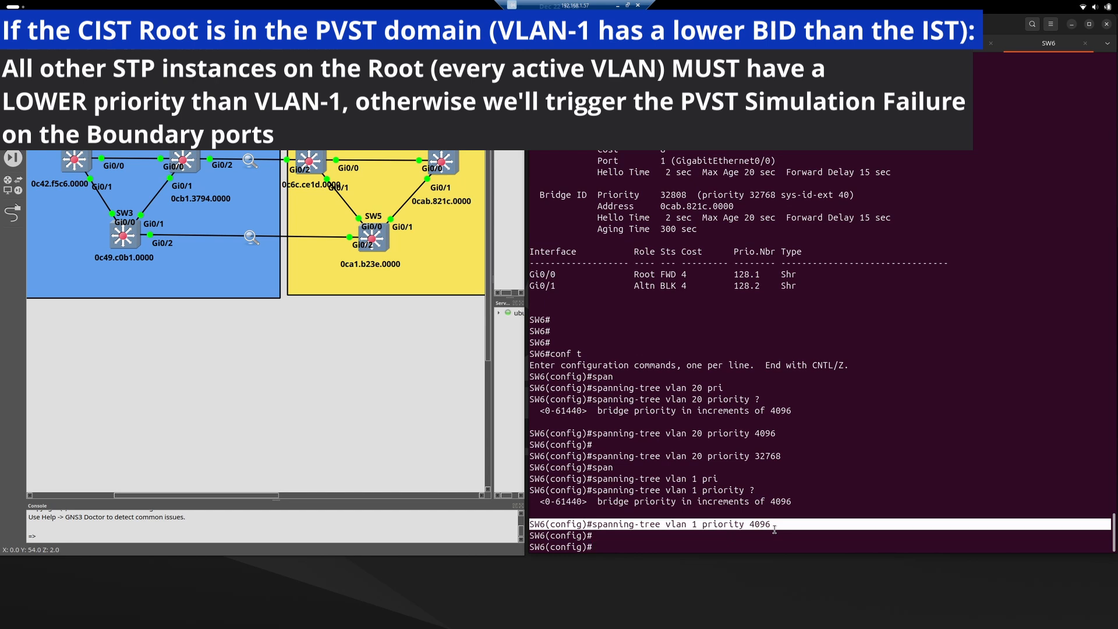
{"action": "left_click", "coordinate": [774, 529]}
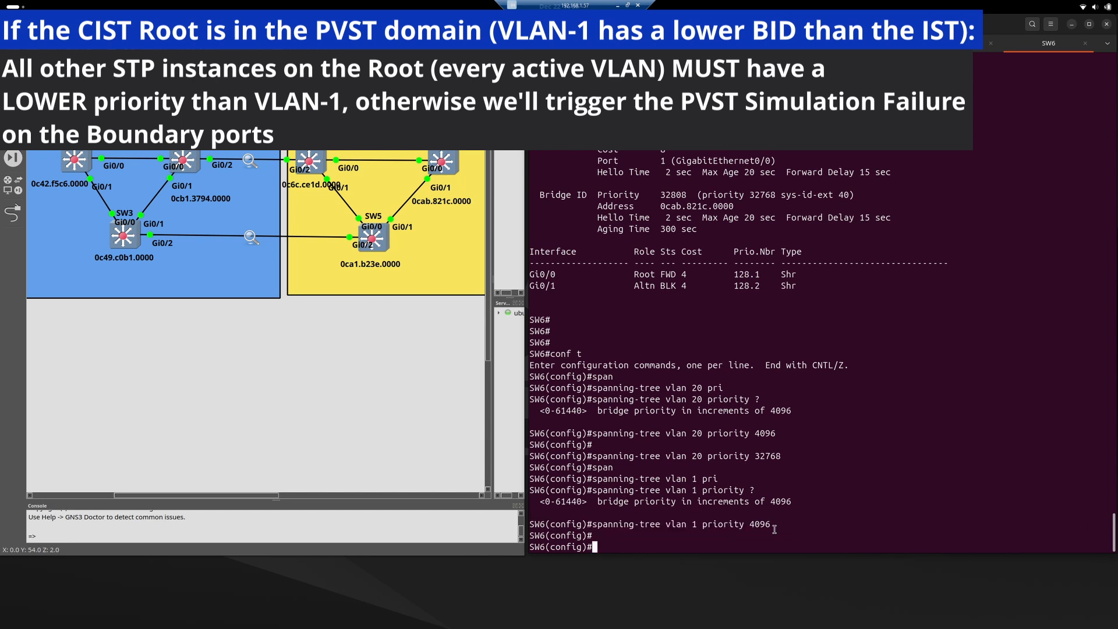
Set the spanning-tree priority of VLANs 10,20,30,40 to 0 on SW6.
{"action": "key", "text": "Return"}
{"action": "type", "text": "span"}
{"action": "key", "text": "Tab"}
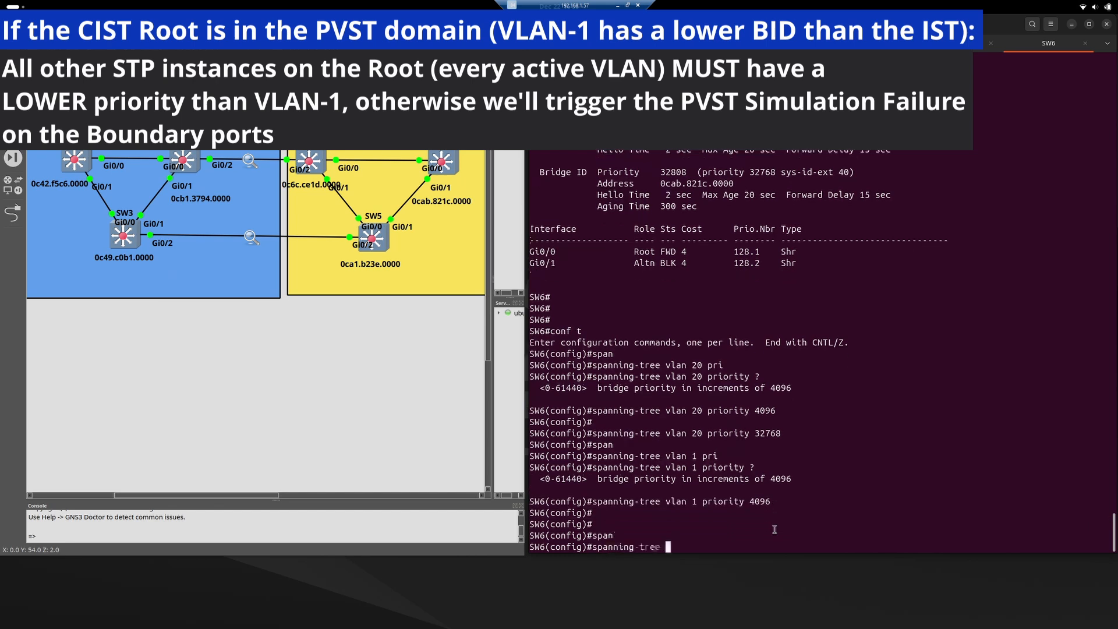
{"action": "type", "text": "vlan 10,"}
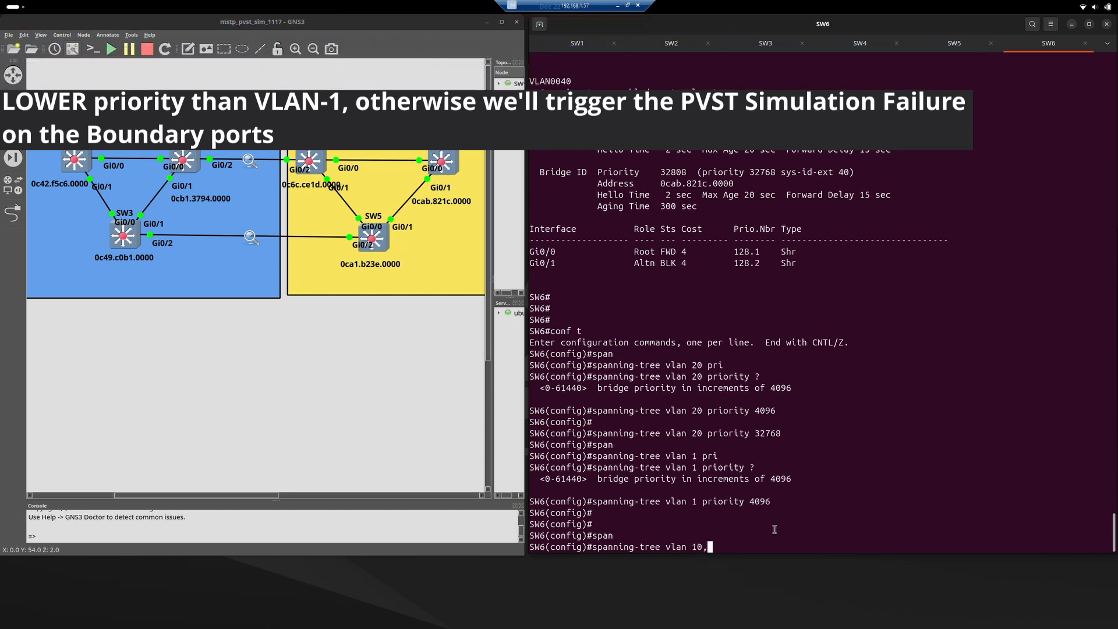
{"action": "type", "text": "20,30,40 "}
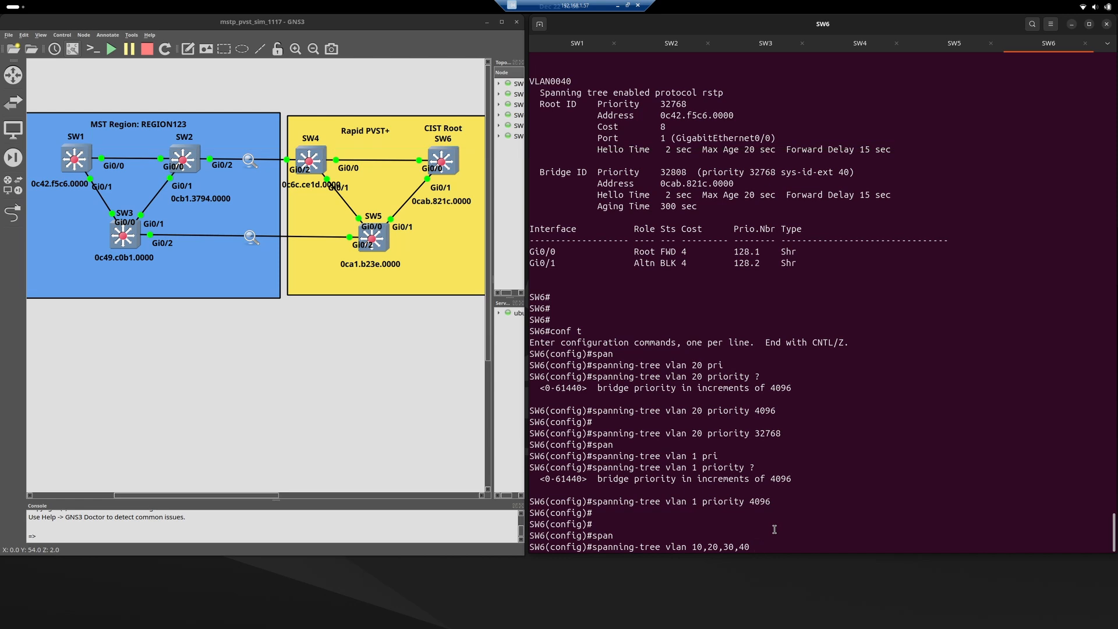
{"action": "type", "text": "pri"}
{"action": "key", "text": "Tab"}
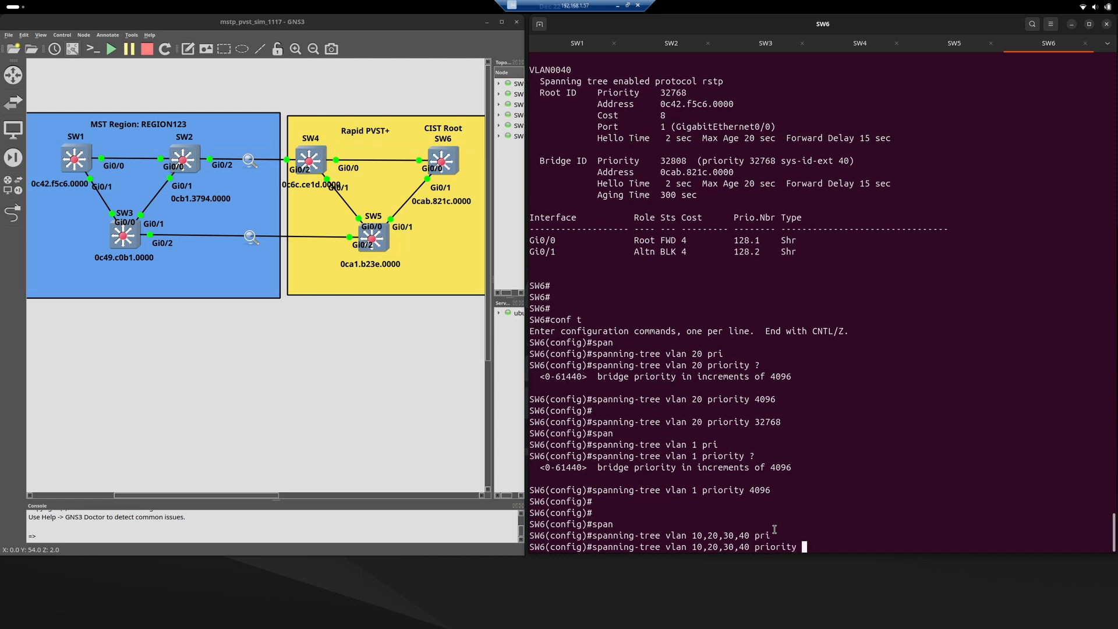
{"action": "type", "text": "0"}
{"action": "key", "text": "Return"}
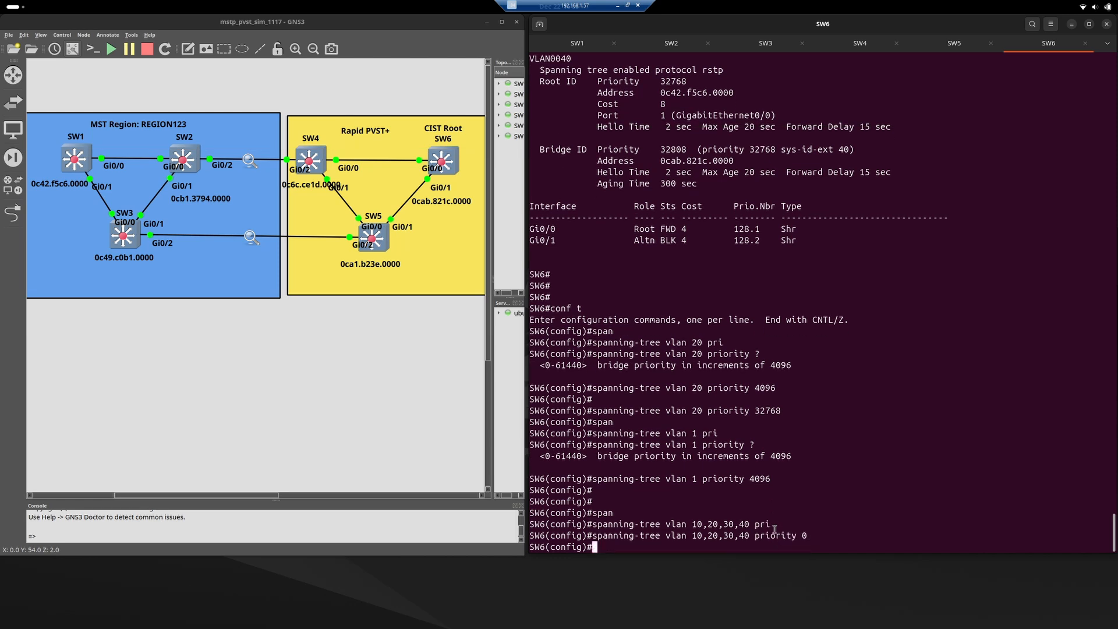
{"action": "key", "text": "Return"}
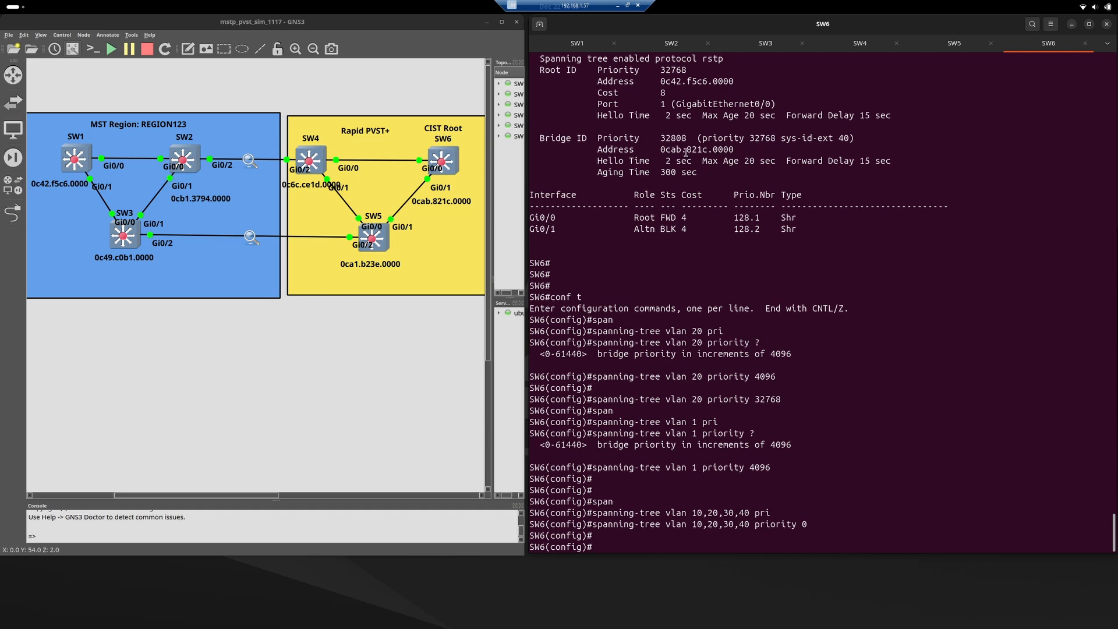
Return to the SW3 console and highlight the new SPANTREE-2-PVSTSIM_OK log message to read it.
{"action": "left_click", "coordinate": [761, 45]}
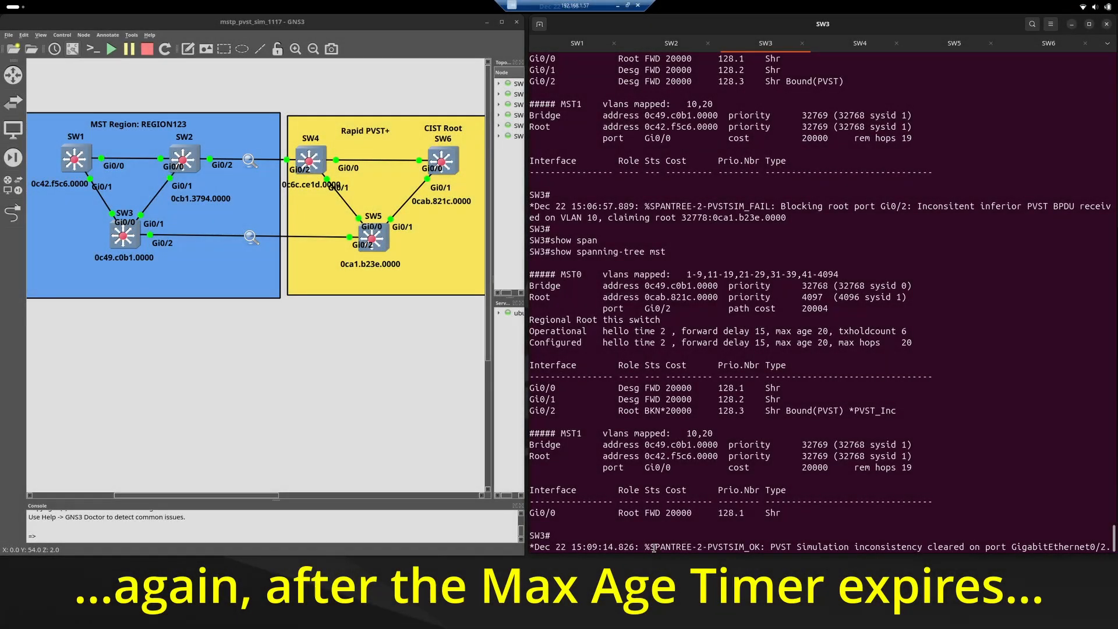
{"action": "double_click", "coordinate": [661, 547]}
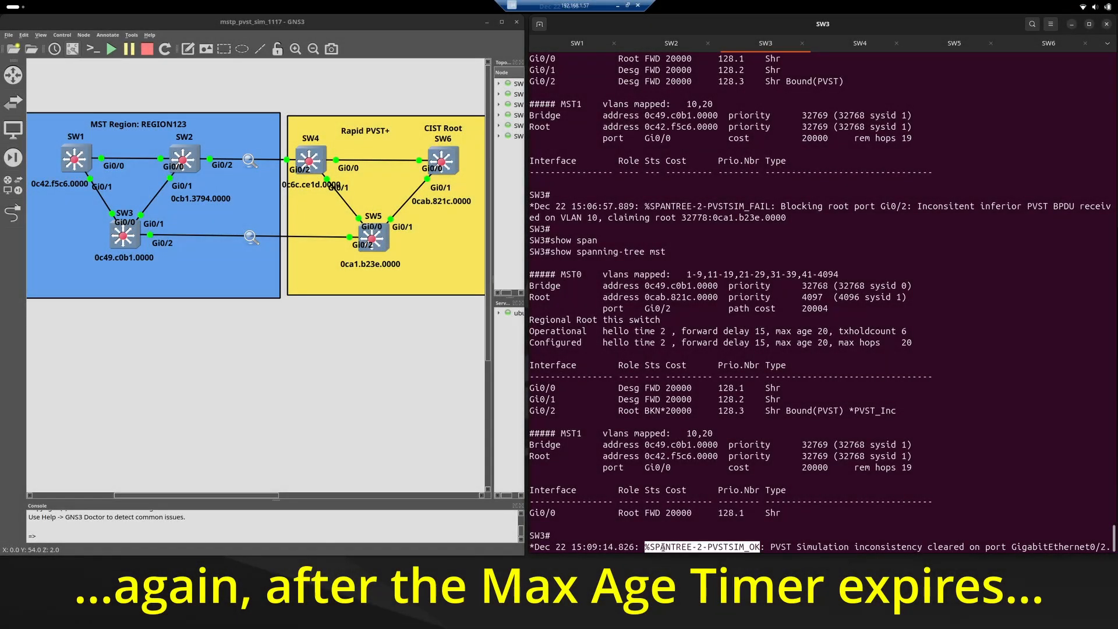
{"action": "left_click_drag", "start_coordinate": [730, 547], "coordinate": [967, 548]}
{"action": "left_click", "coordinate": [968, 547]}
{"action": "key", "text": "Return"}
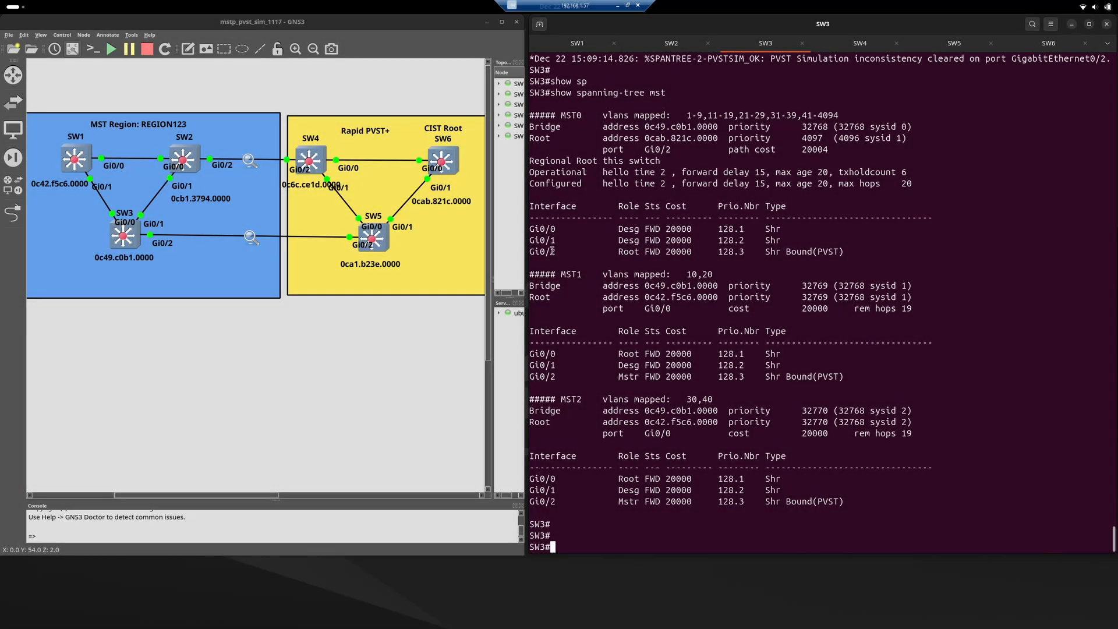
In SW3's show spanning-tree mst output, highlight the Gi0/2 rows under MST0, MST1 and MST2 to compare their port roles.
{"action": "triple_click", "coordinate": [552, 251]}
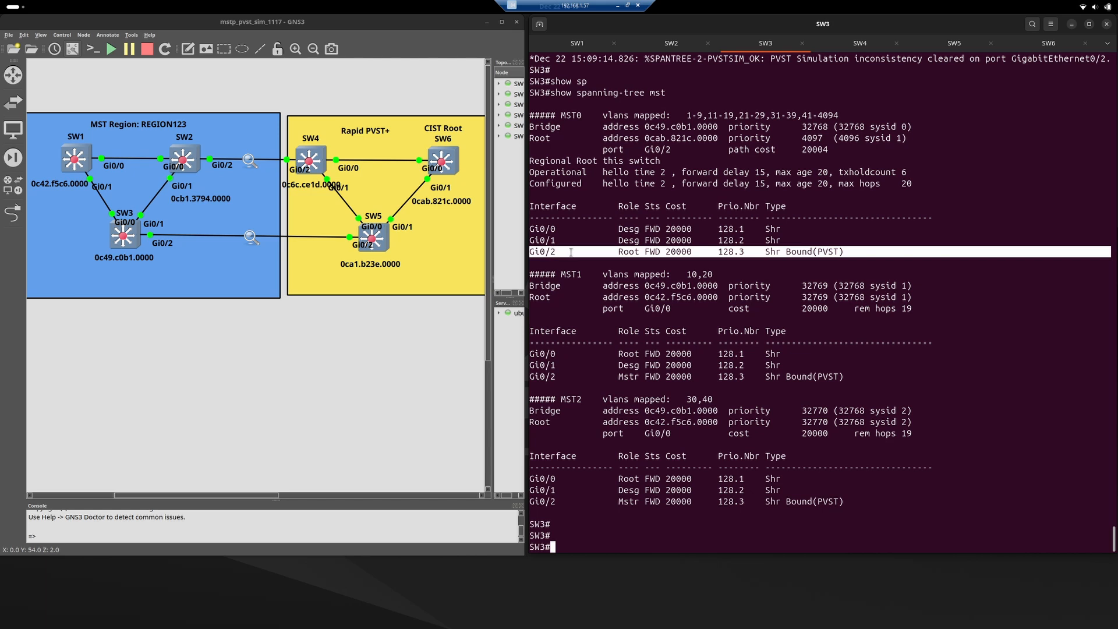
{"action": "left_click", "coordinate": [590, 253]}
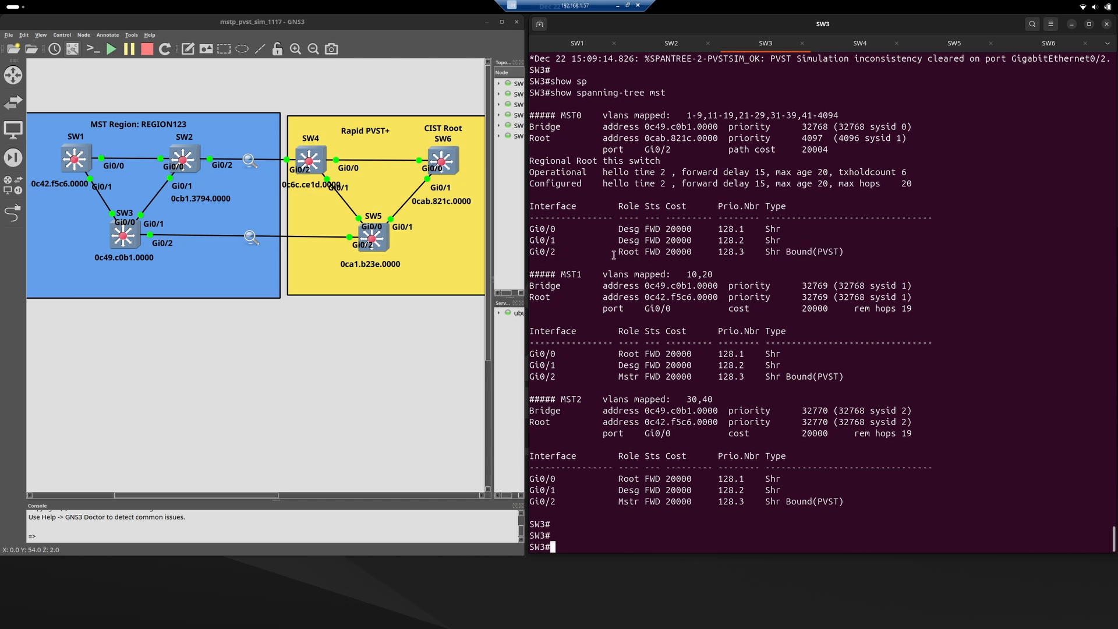
{"action": "triple_click", "coordinate": [642, 254]}
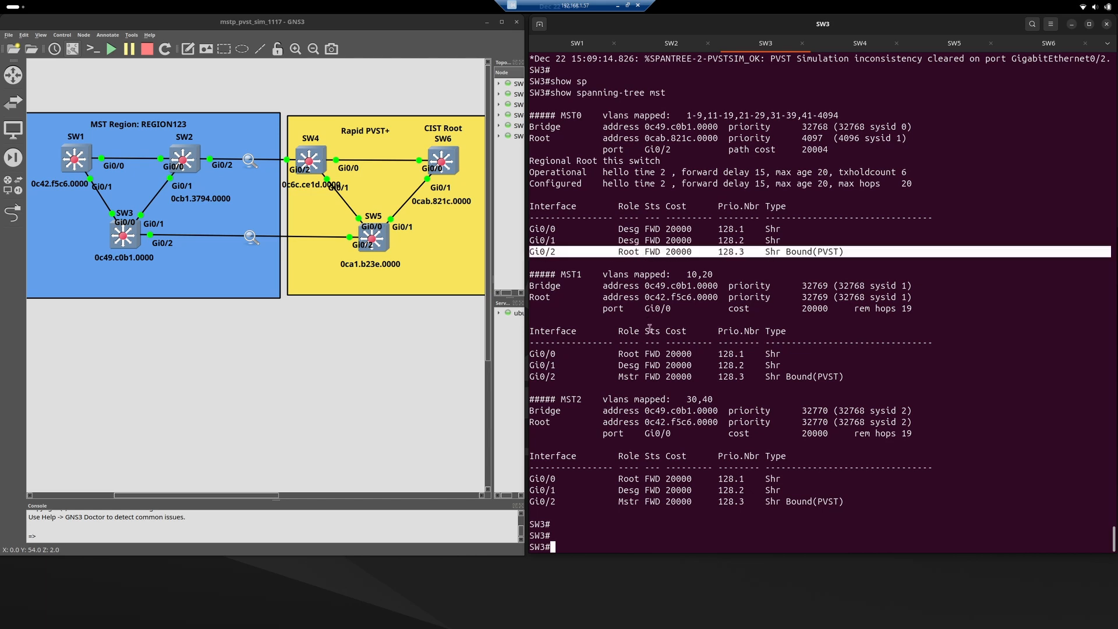
{"action": "triple_click", "coordinate": [634, 377]}
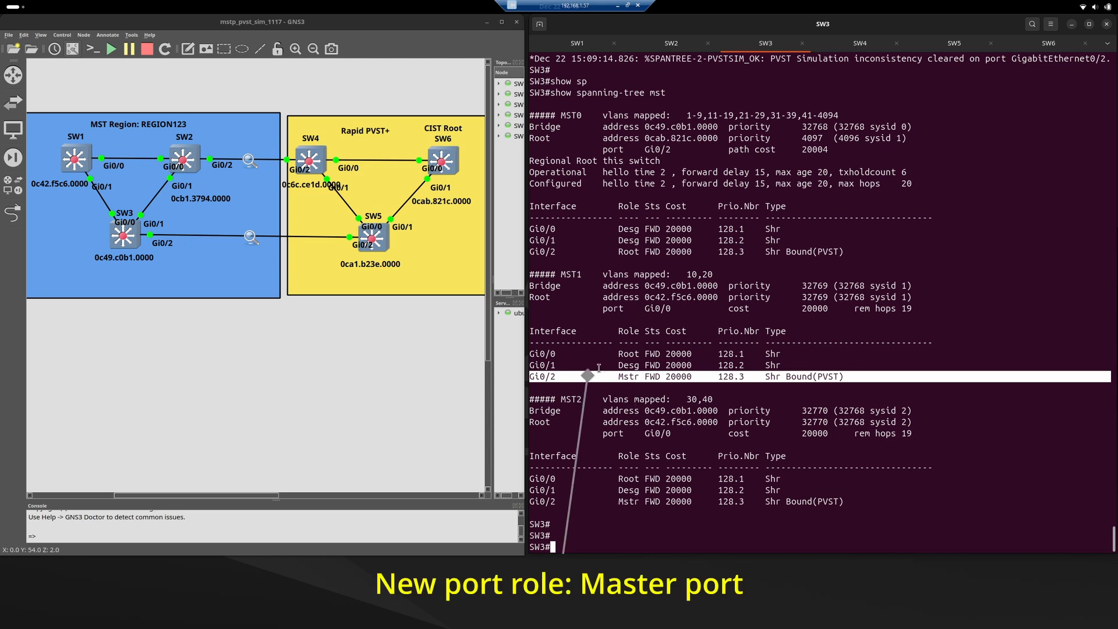
{"action": "triple_click", "coordinate": [632, 502]}
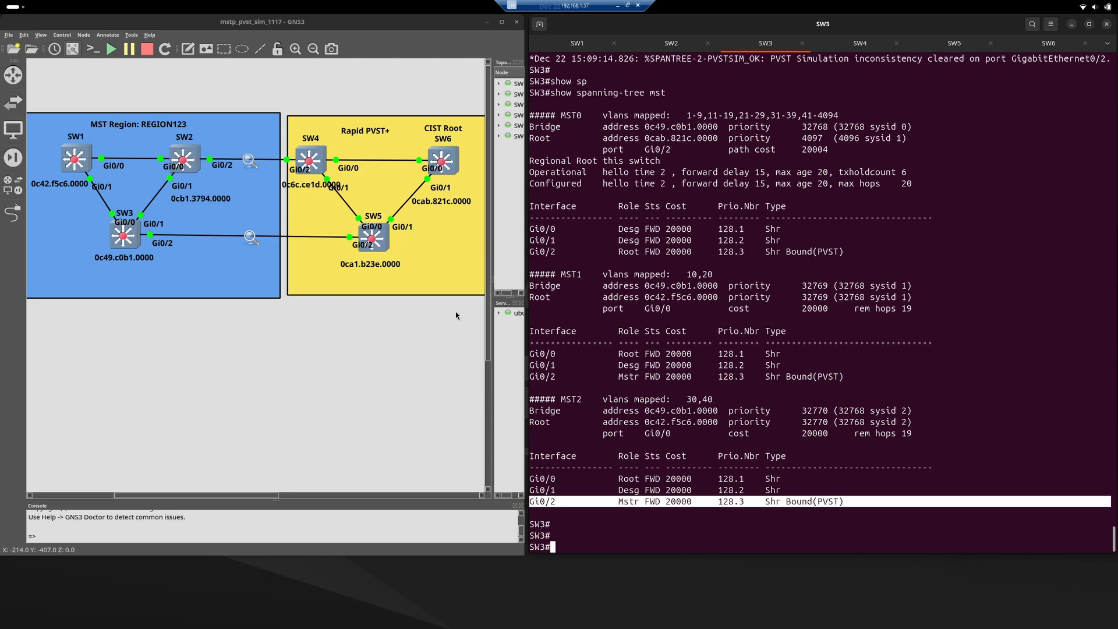
Highlight the Regional Root line under MST0 in SW3's output to check which switch holds that role.
{"action": "left_click", "coordinate": [594, 335]}
{"action": "scroll", "coordinate": [668, 284], "scroll_direction": "up", "scroll_amount": 2}
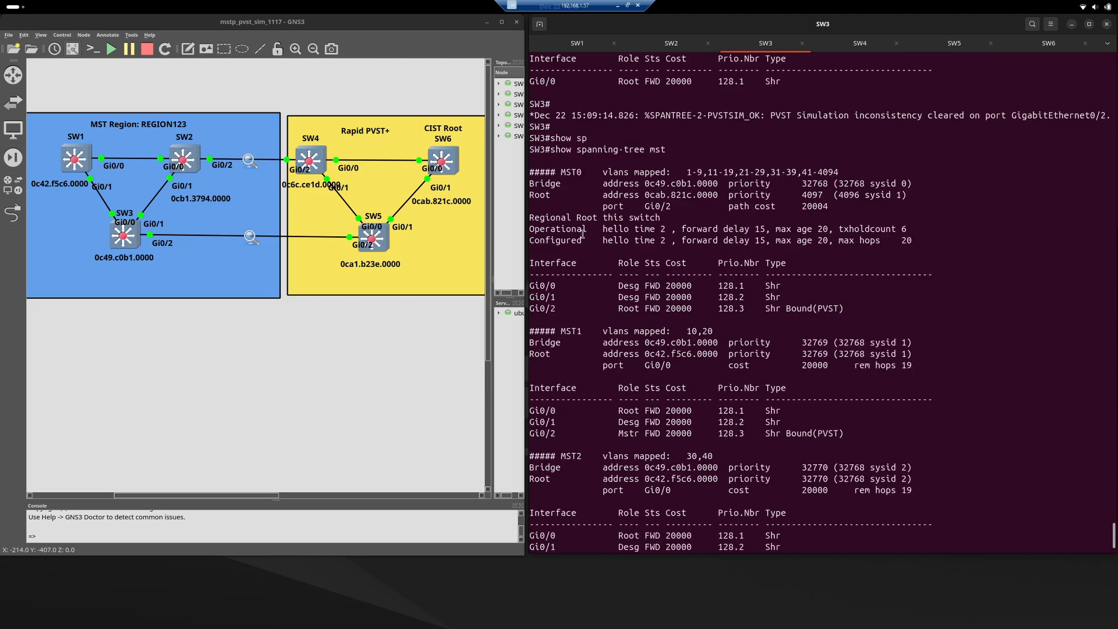
{"action": "triple_click", "coordinate": [552, 218]}
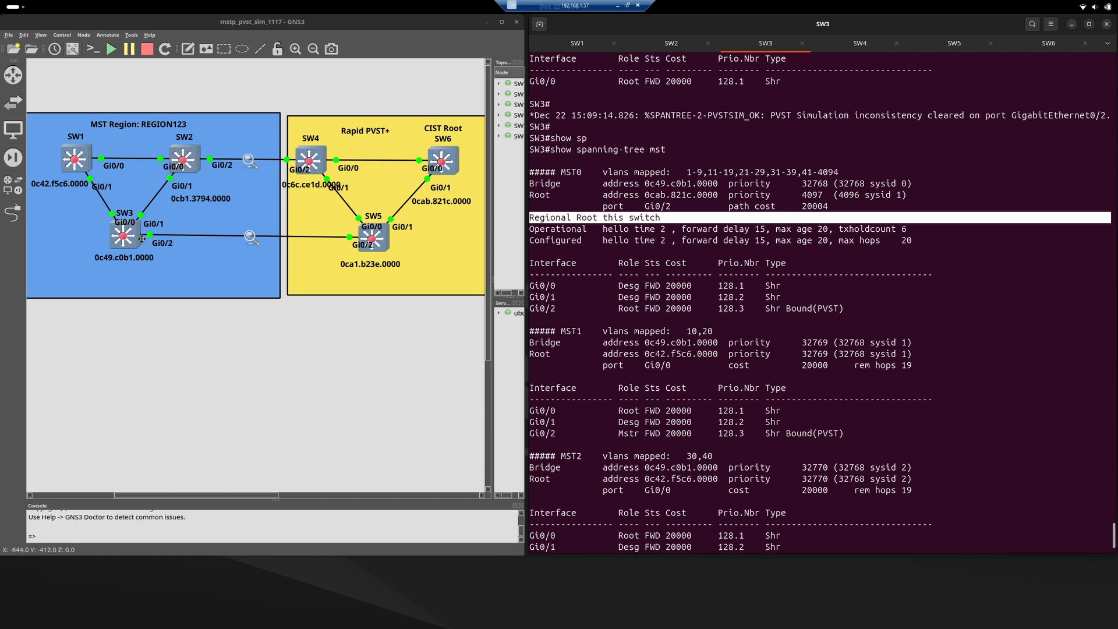
{"action": "left_click", "coordinate": [704, 268]}
{"action": "scroll", "coordinate": [704, 268], "scroll_direction": "down", "scroll_amount": 2}
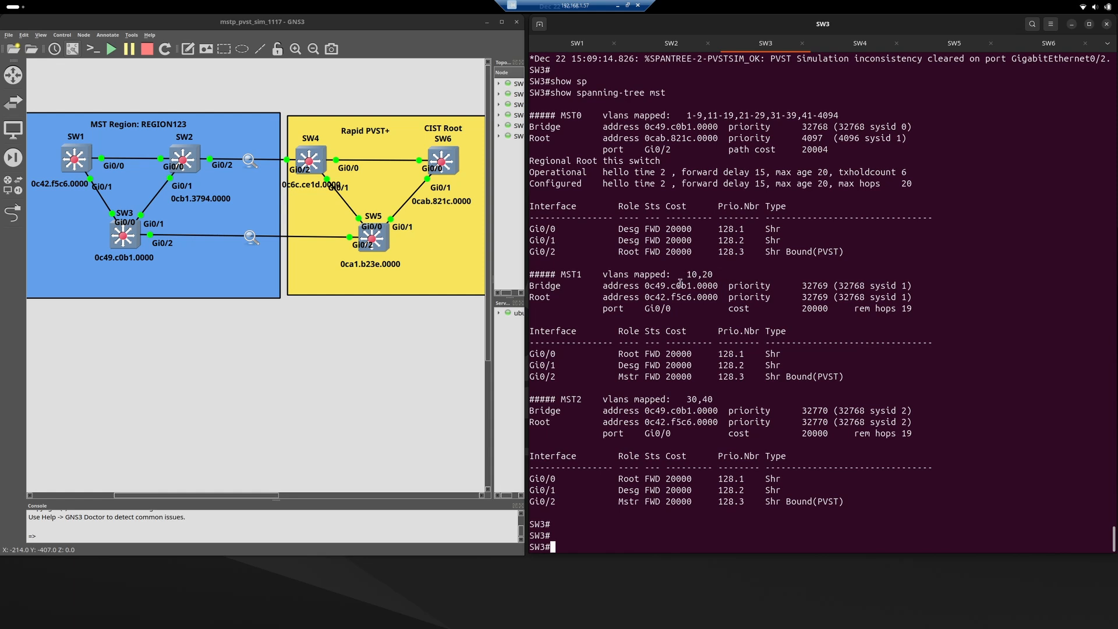
Run show spanning-tree mst 0 on SW3 to display only the IST instance.
{"action": "type", "text": "show span"}
{"action": "key", "text": "Tab"}
{"action": "type", "text": "m"}
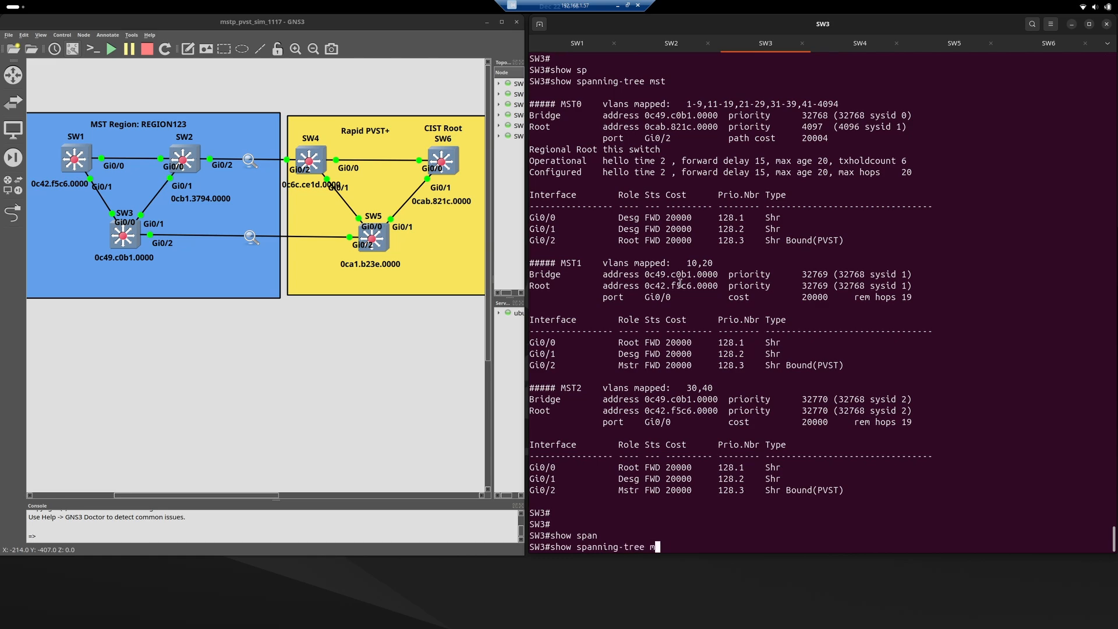
{"action": "type", "text": "st 0"}
{"action": "key", "text": "Return"}
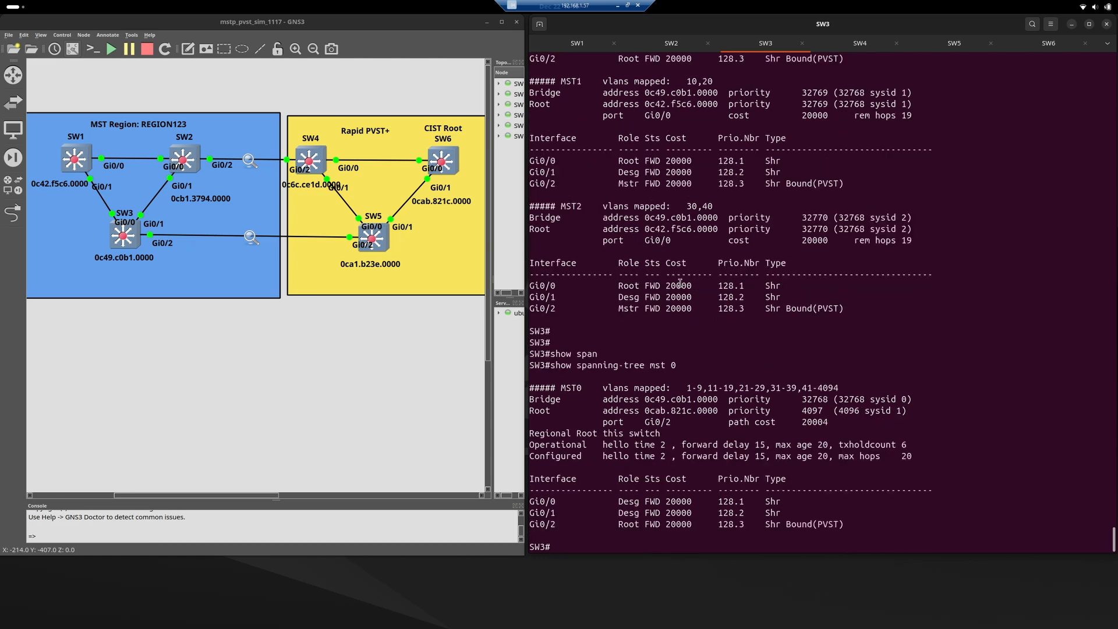
Switch to the SW2 console and run show spanning-tree mst 0.
{"action": "left_click", "coordinate": [682, 49]}
{"action": "type", "text": "show"}
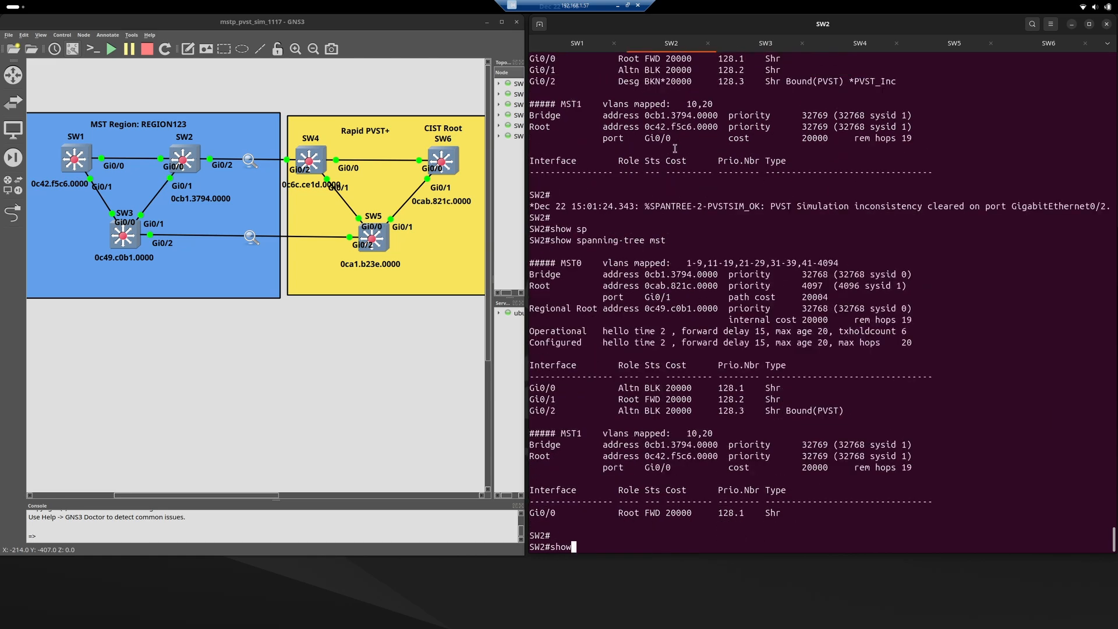
{"action": "type", "text": " sp"}
{"action": "key", "text": "Tab"}
{"action": "type", "text": "mst"}
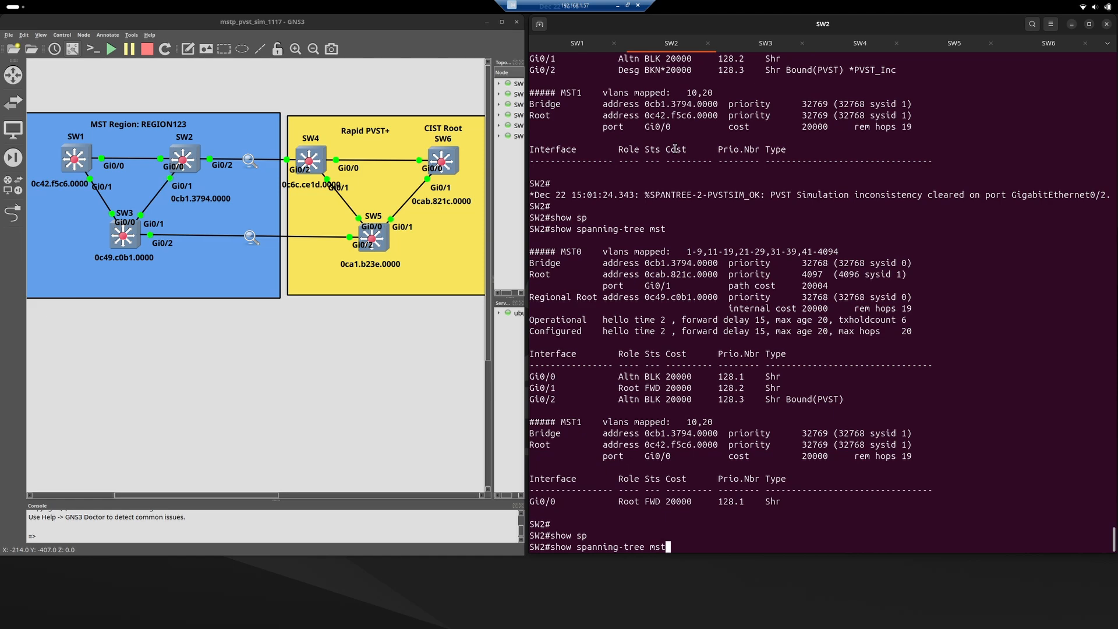
{"action": "type", "text": " 0"}
{"action": "key", "text": "Return"}
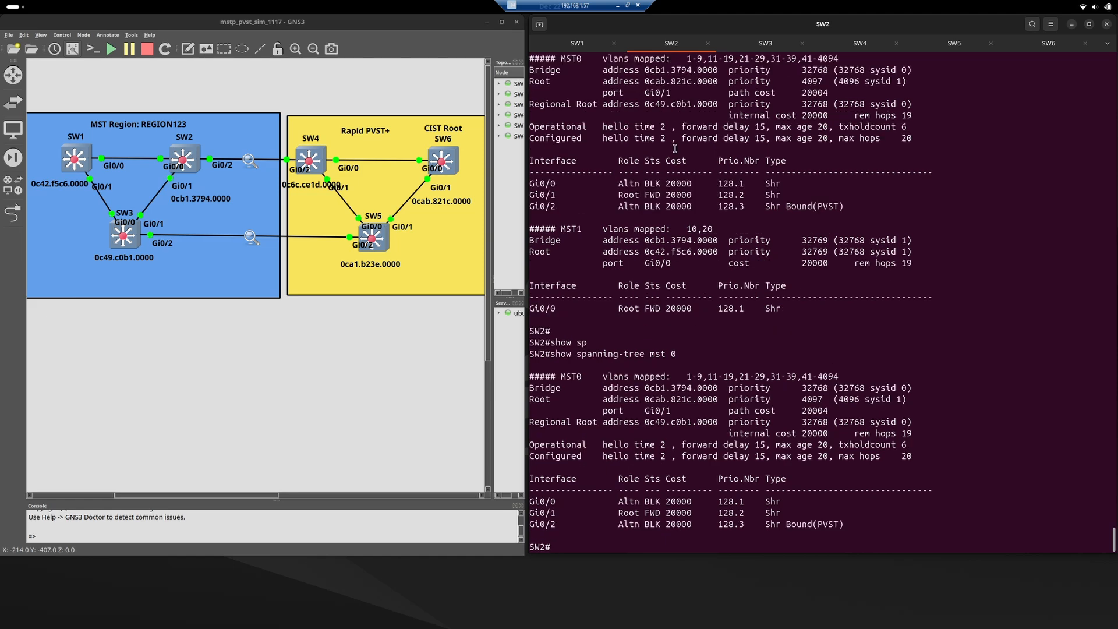
Compare the highlighted MST0 root path cost lines on SW2 and SW3, and review SW3's Regional Root line.
{"action": "triple_click", "coordinate": [823, 411]}
{"action": "left_click", "coordinate": [741, 53]}
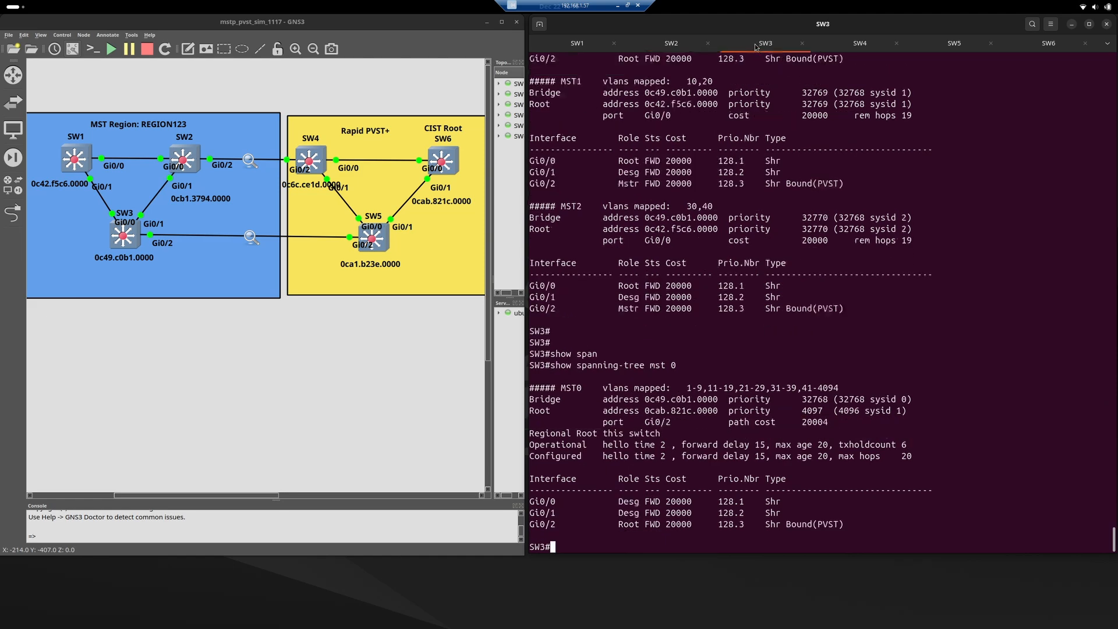
{"action": "triple_click", "coordinate": [827, 418]}
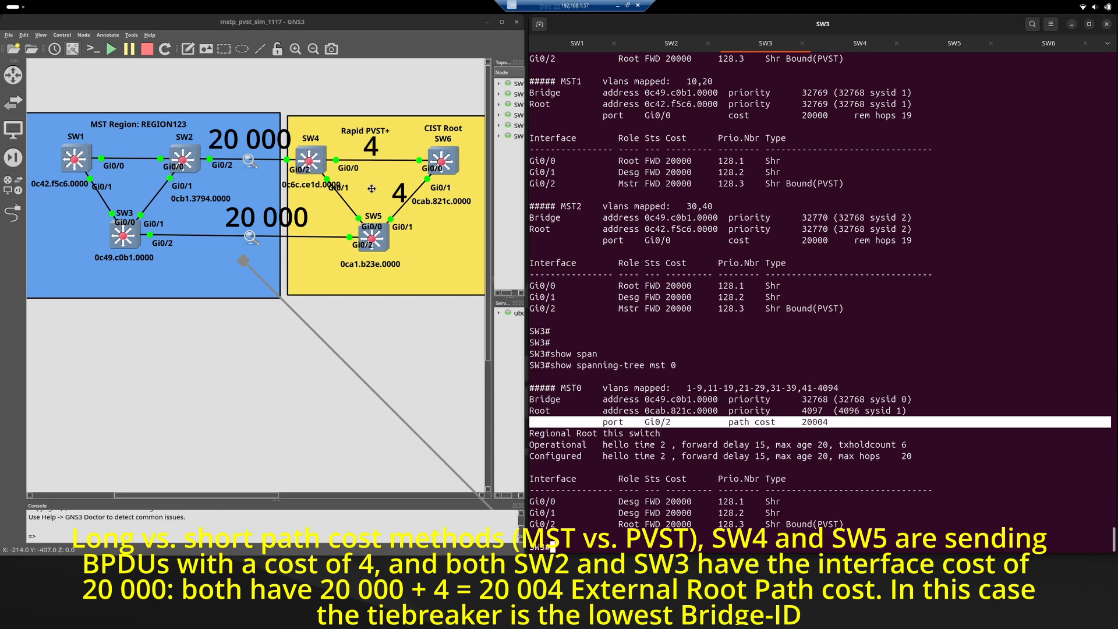
{"action": "left_click", "coordinate": [673, 45]}
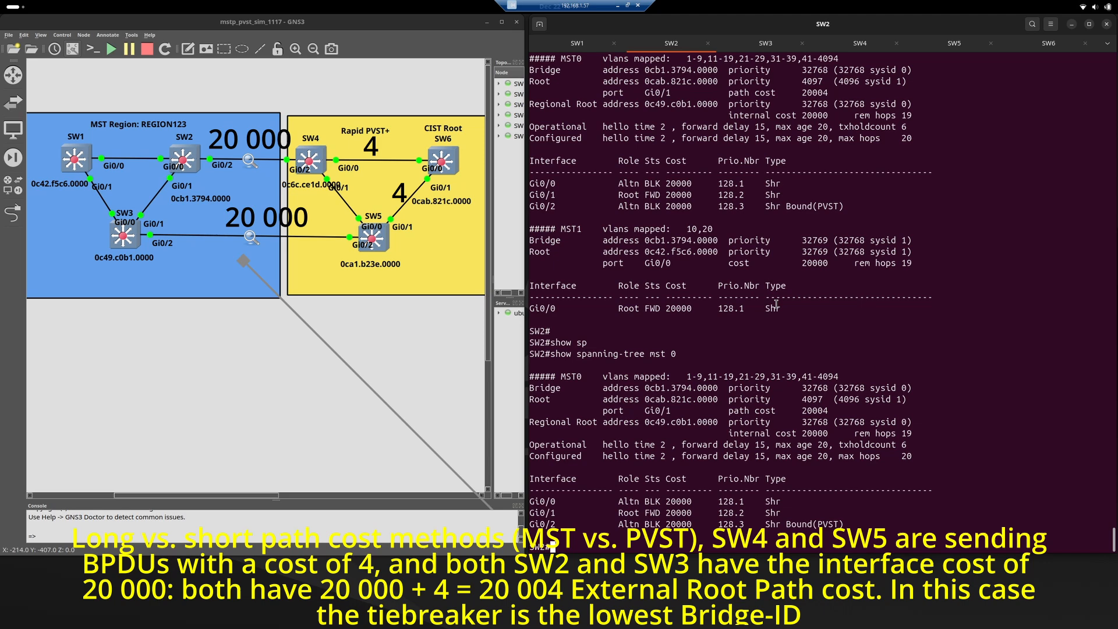
{"action": "triple_click", "coordinate": [826, 411]}
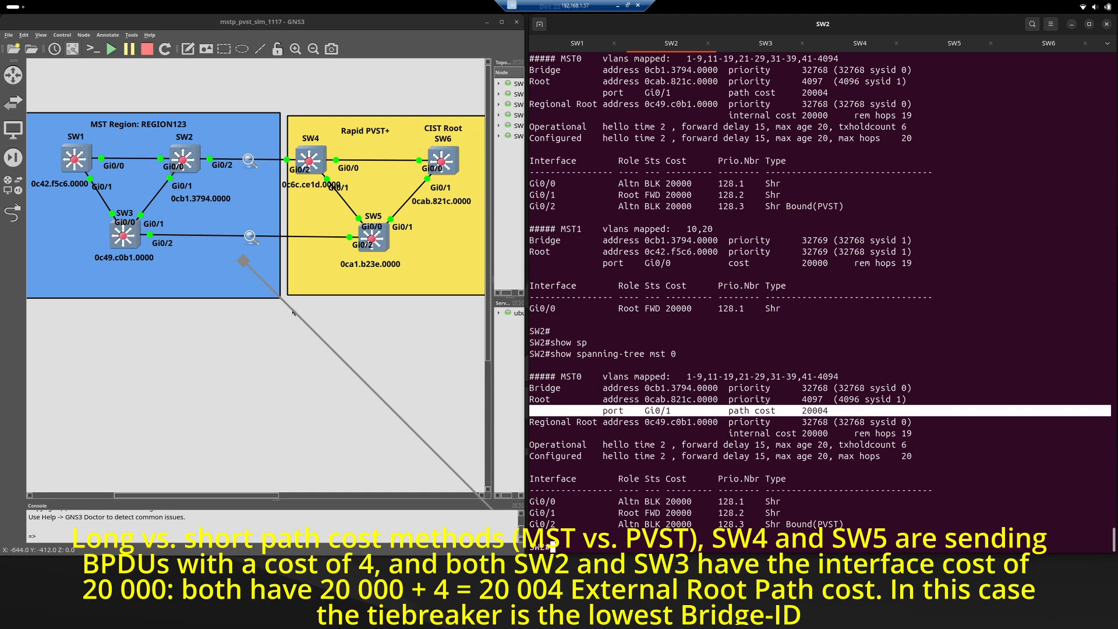
{"action": "left_click", "coordinate": [763, 46]}
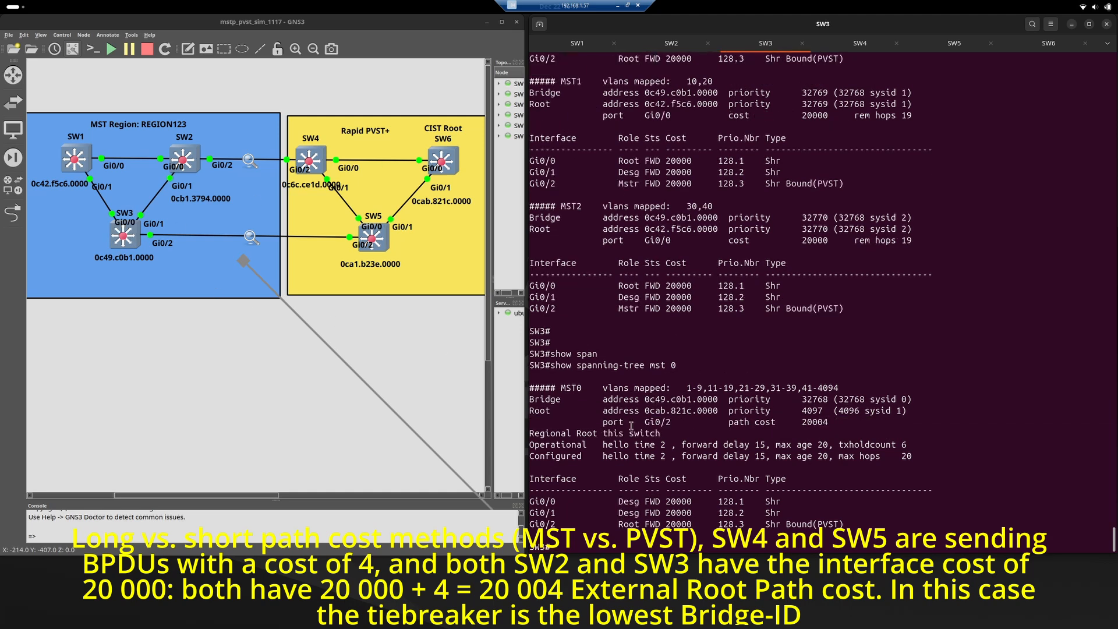
{"action": "triple_click", "coordinate": [614, 435]}
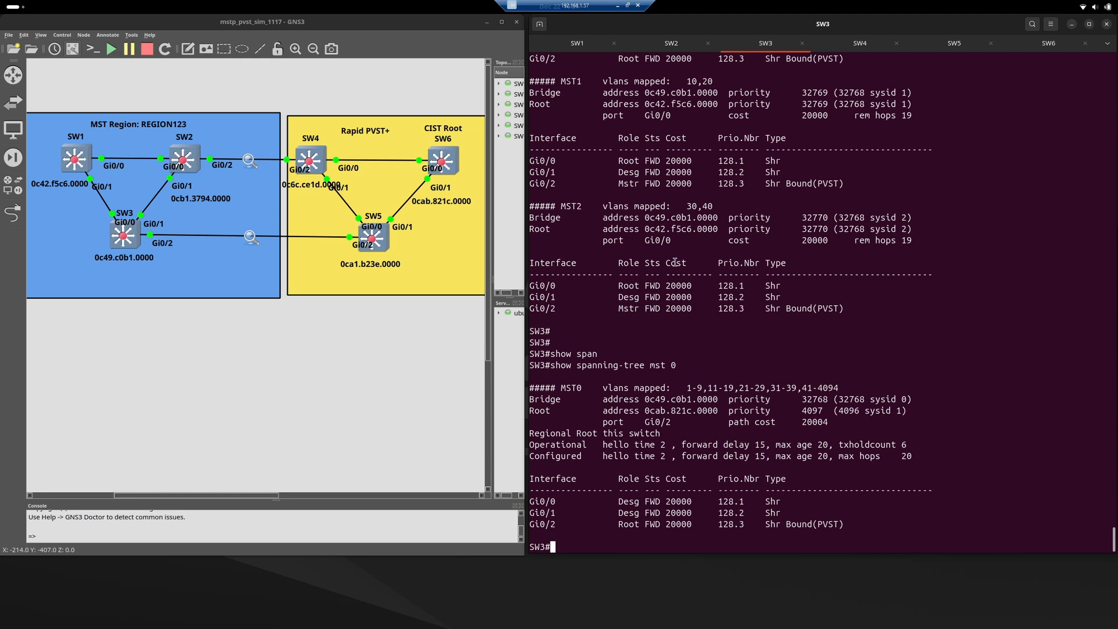
Switch to the SW6 console, wake the session and enter privileged EXEC mode.
{"action": "left_click", "coordinate": [1046, 45]}
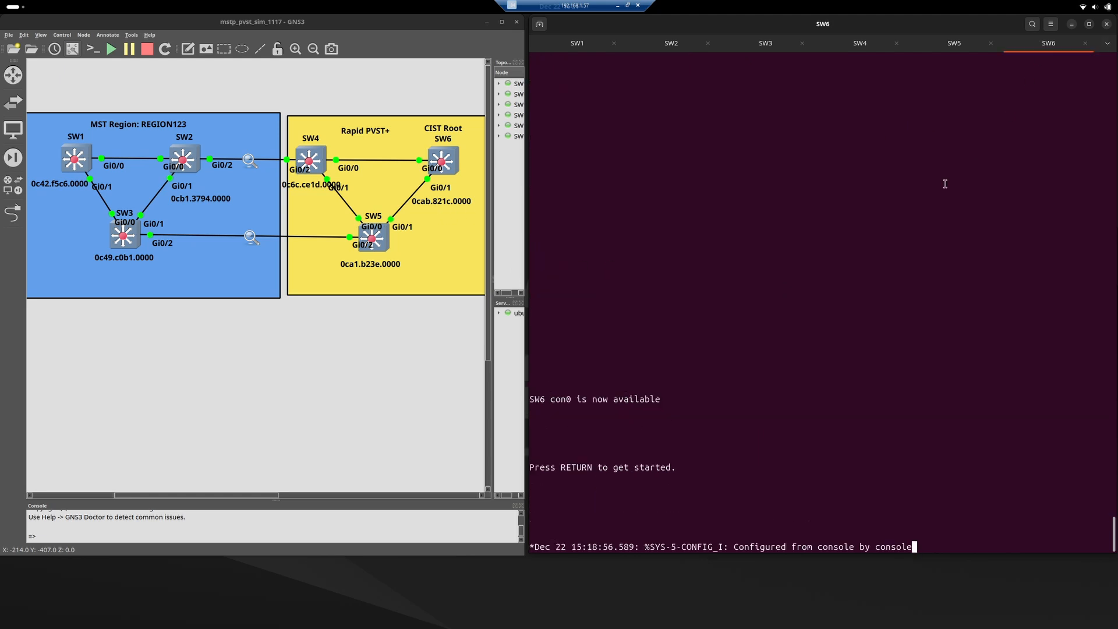
{"action": "key", "text": "Return"}
{"action": "key", "text": "Return"}
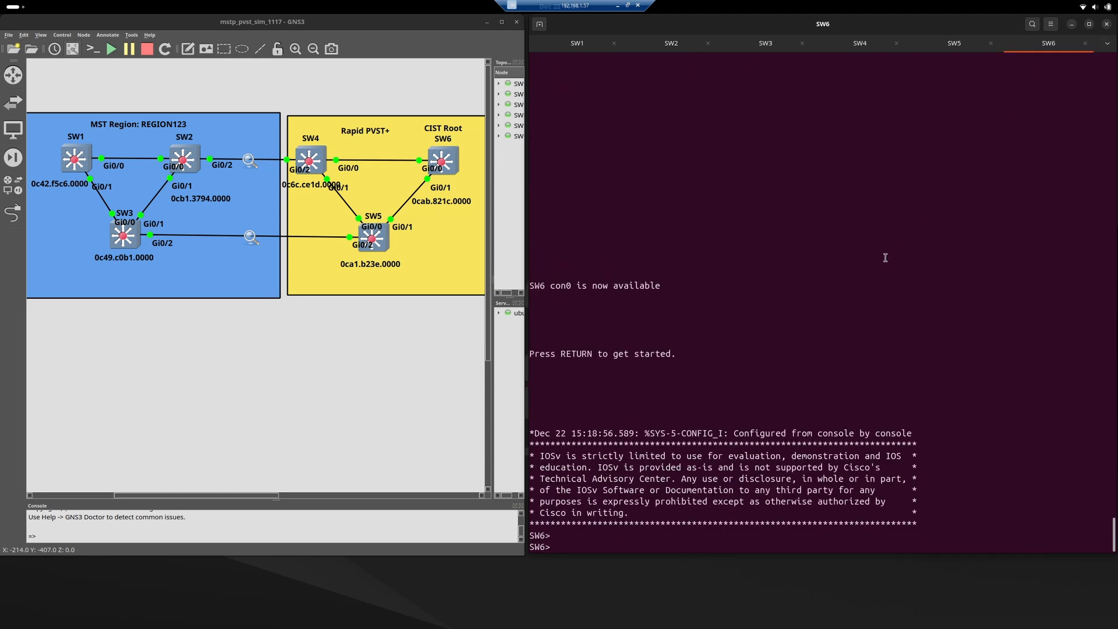
{"action": "type", "text": "en"}
{"action": "key", "text": "Return"}
{"action": "key", "text": "Return"}
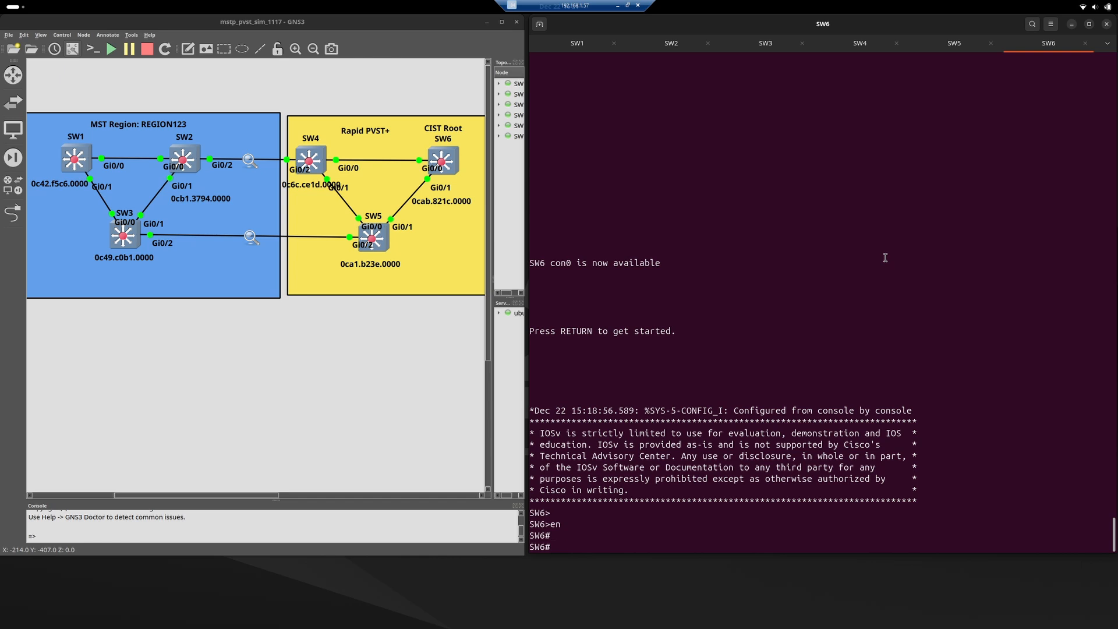
Run show run | sec span on SW6 and highlight the priority lines for VLAN 1 and VLANs 10,20,30,40.
{"action": "type", "text": "show run | sec span"}
{"action": "key", "text": "Return"}
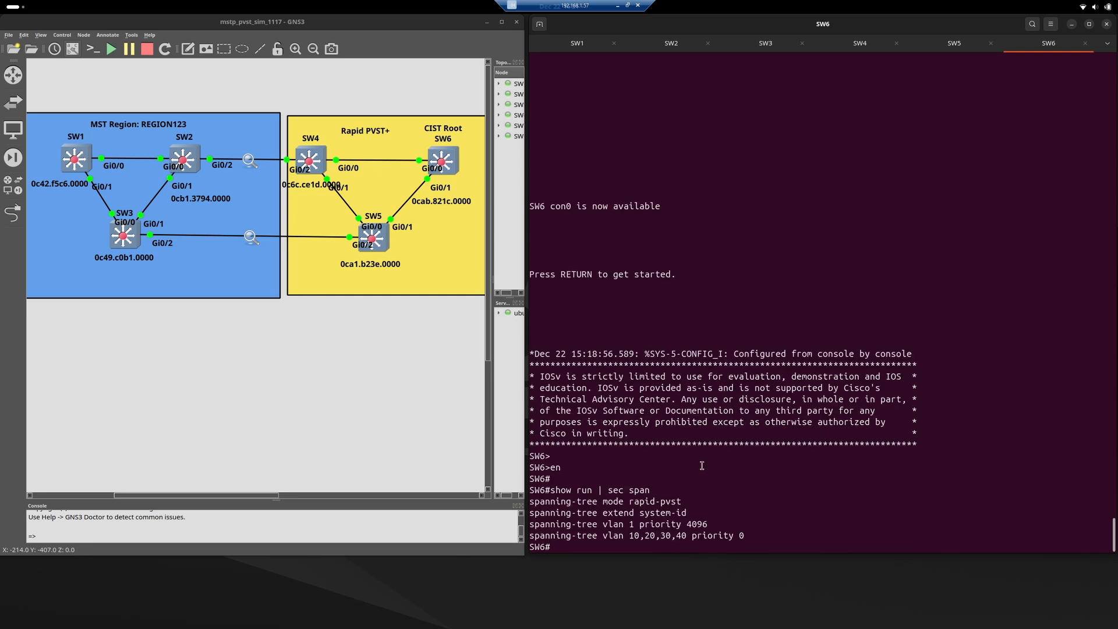
{"action": "triple_click", "coordinate": [698, 524]}
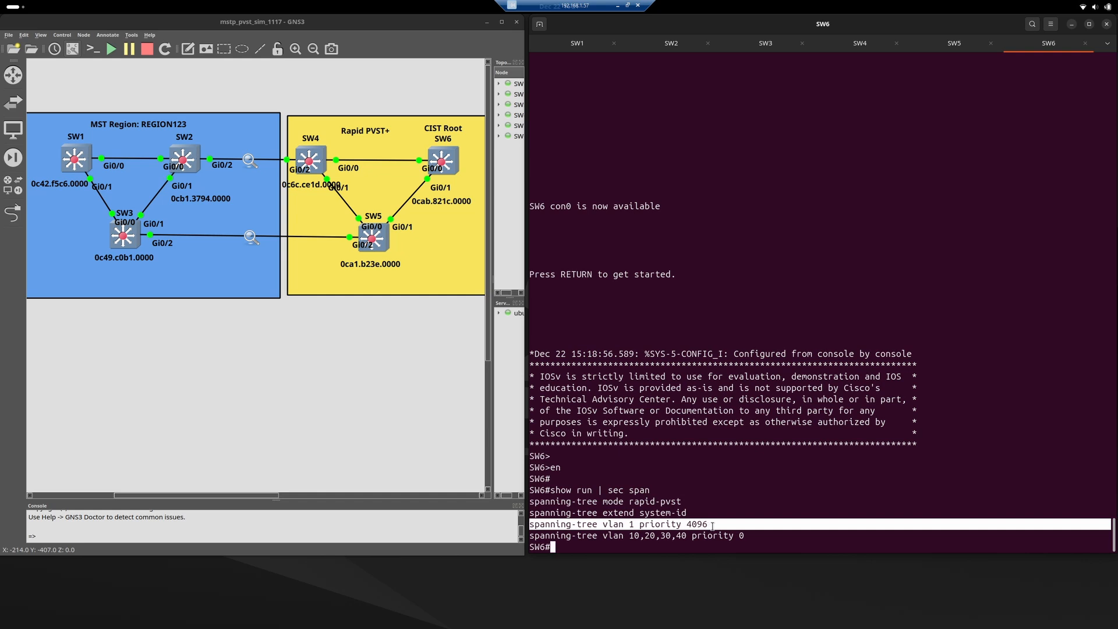
{"action": "left_click", "coordinate": [626, 535]}
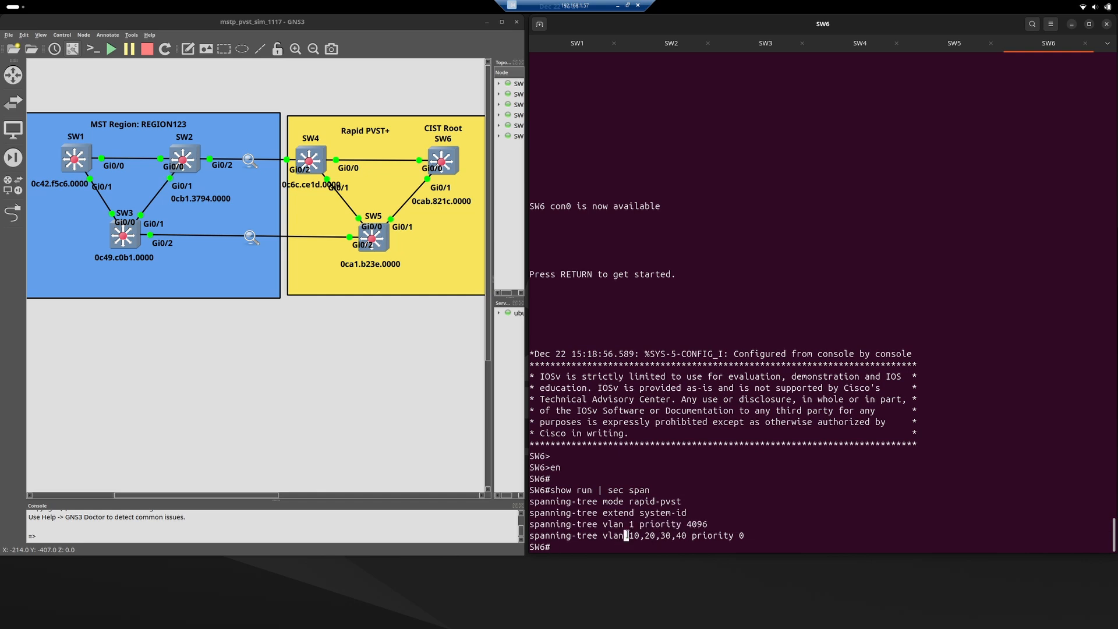
{"action": "triple_click", "coordinate": [626, 536]}
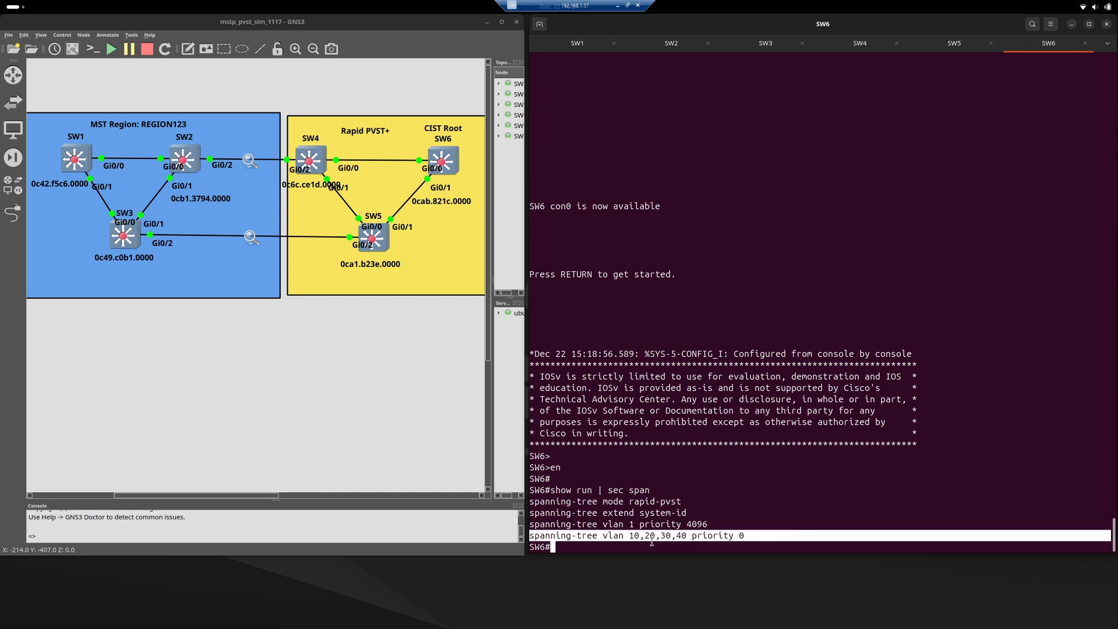